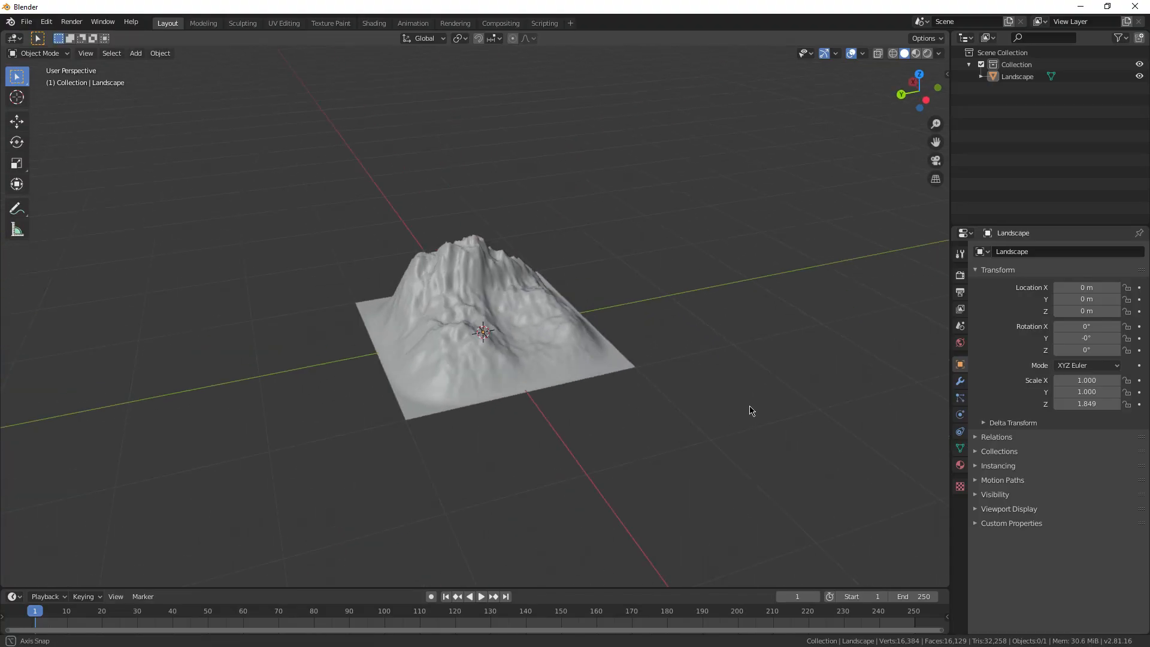
pyautogui.moveTo(750, 410); pyautogui.dragTo(407, 437, button='middle')
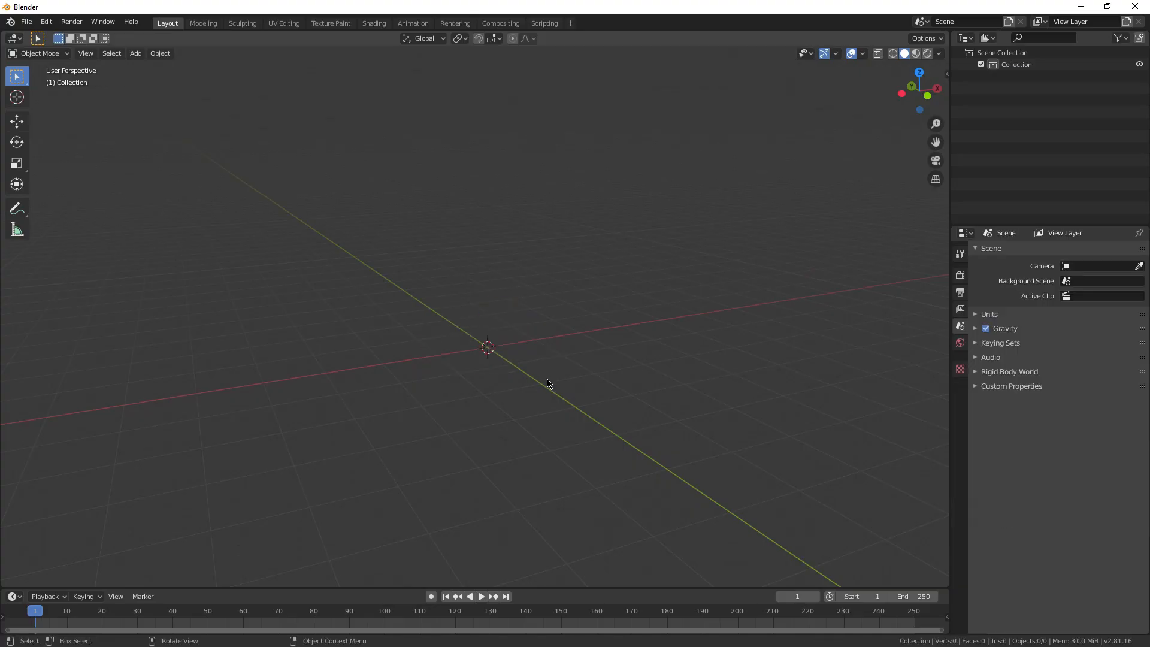
pyautogui.moveTo(489, 306); pyautogui.dragTo(590, 289, button='middle')
pyautogui.hotkey('shift', 'a')
pyautogui.click(590, 259)
pyautogui.moveTo(442, 359); pyautogui.dragTo(431, 335, button='middle')
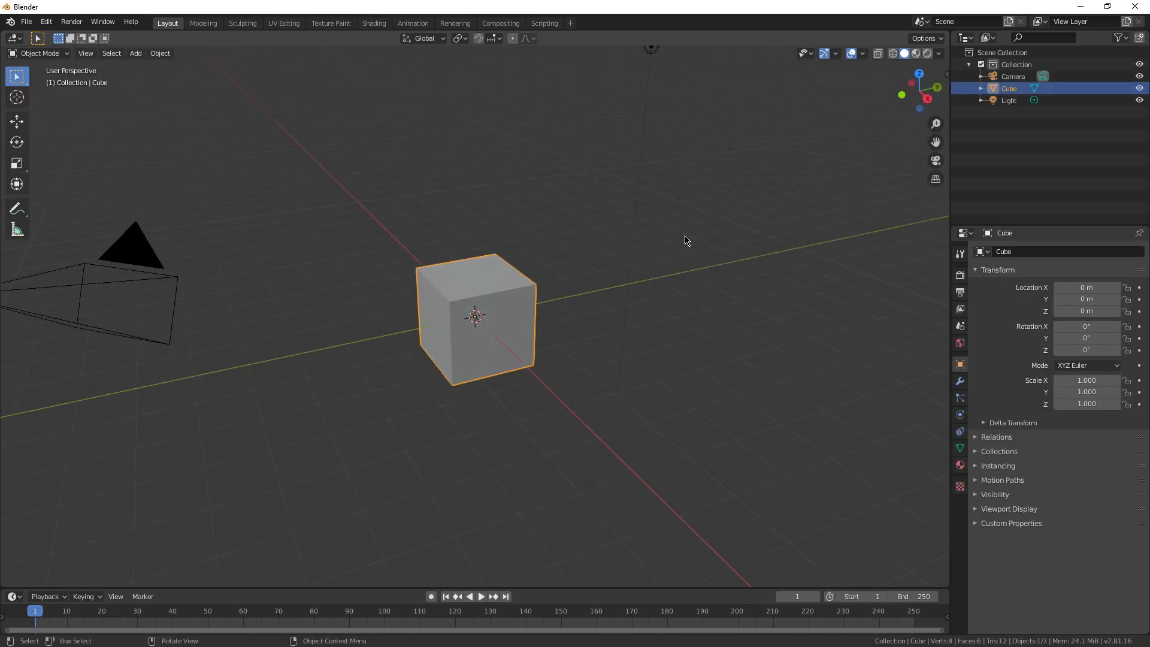
# Delete all the default objects: the camera, cube and light
pyautogui.moveTo(639, 223); pyautogui.dragTo(542, 311, button='middle')
pyautogui.press('a')
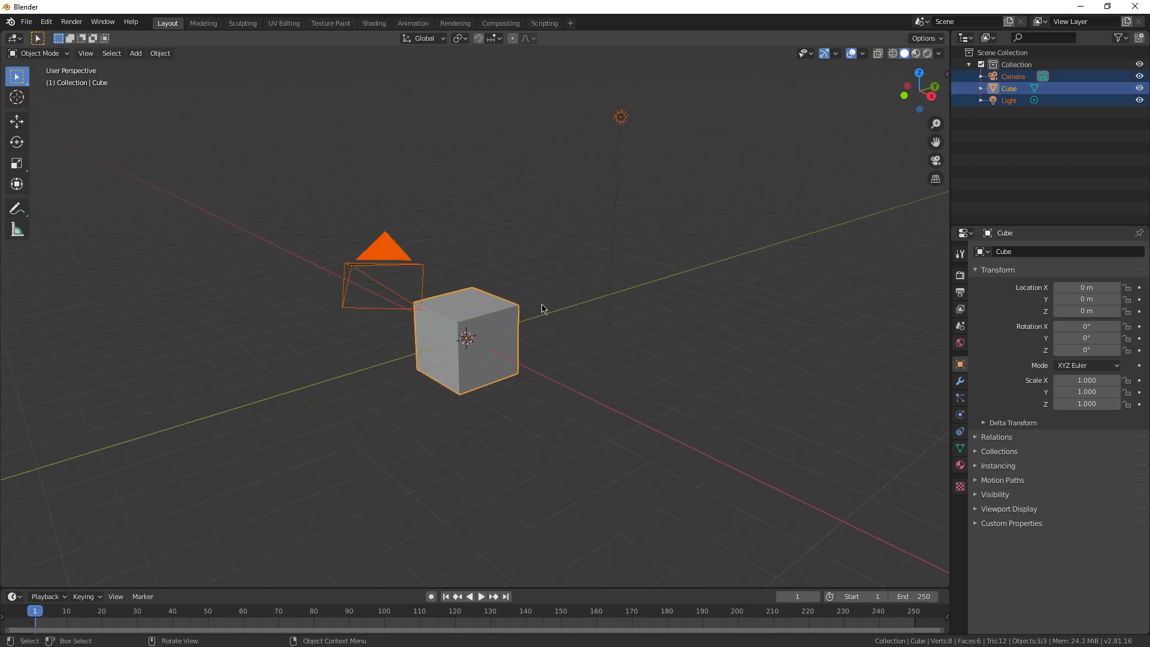
pyautogui.press('Delete')
pyautogui.moveTo(541, 309); pyautogui.dragTo(529, 271, button='middle')
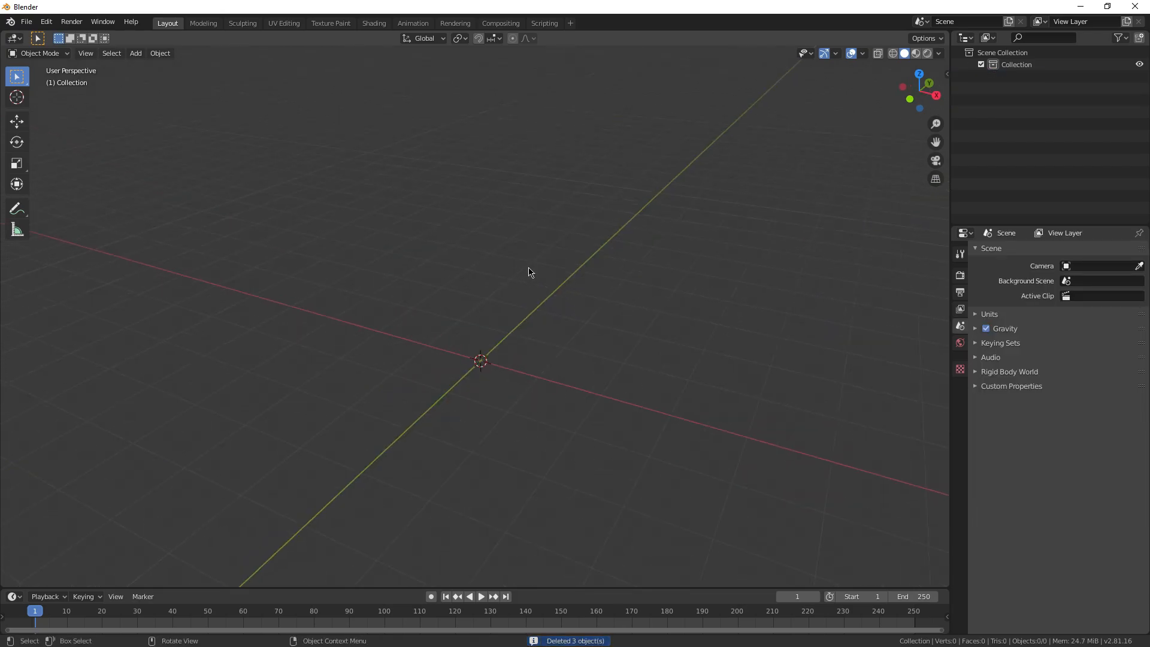
# Add a plane mesh at the scene's origin
pyautogui.hotkey('shift', 'a')
pyautogui.moveTo(522, 301)
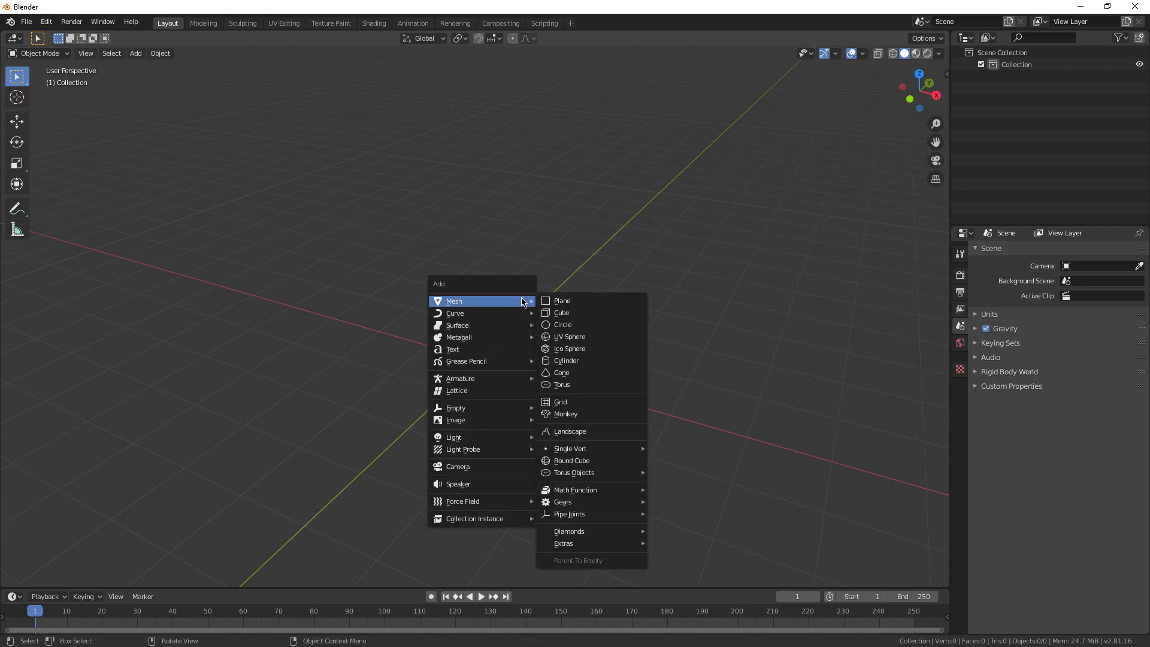
pyautogui.click(571, 306)
pyautogui.scroll(4, 569, 335)
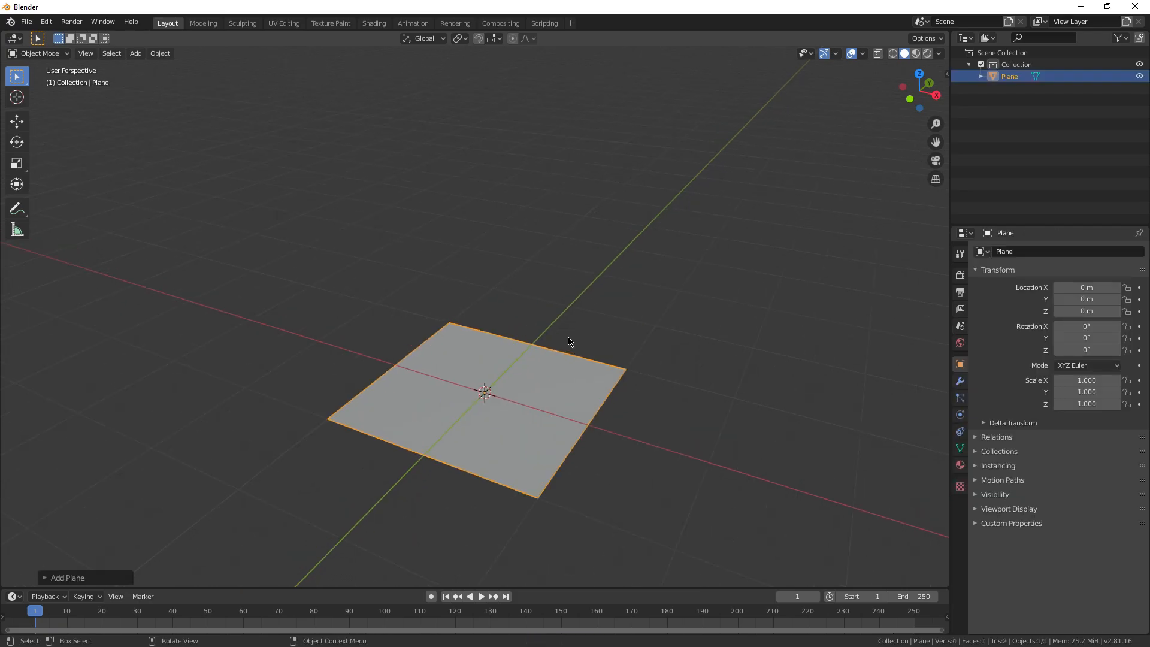
# Enter Edit Mode on the plane and subdivide the whole mesh five times into a 32 by 32 face grid
pyautogui.moveTo(643, 419); pyautogui.dragTo(545, 367, button='middle')
pyautogui.press('Tab')
pyautogui.rightClick(525, 343)
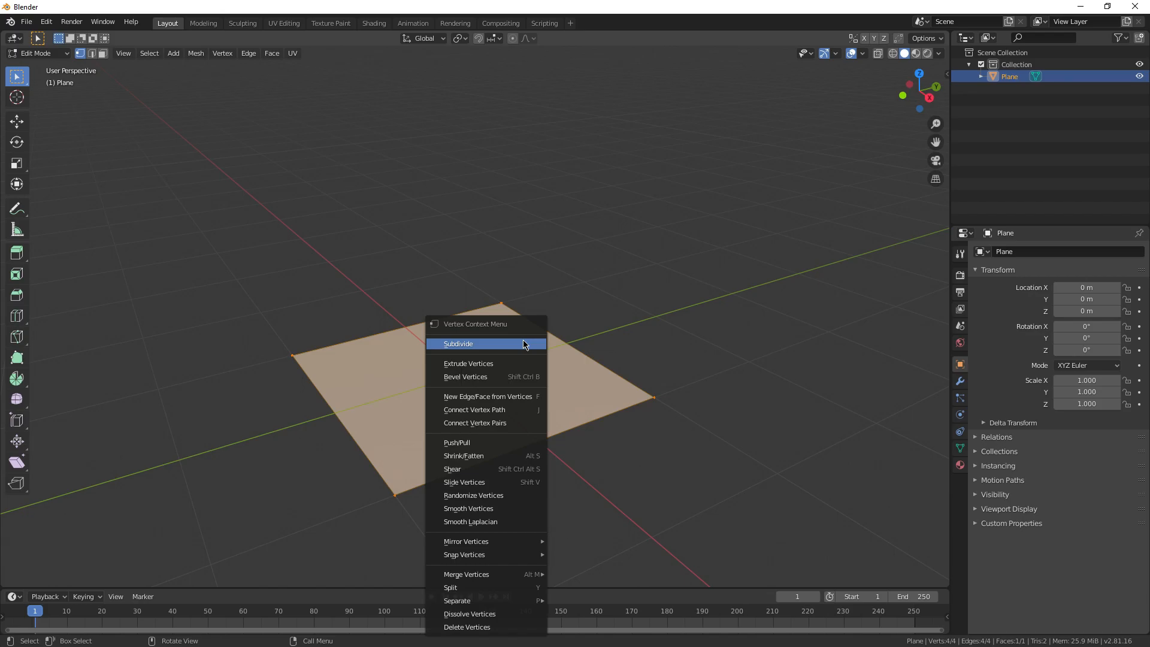
pyautogui.click(525, 340)
pyautogui.rightClick(524, 342)
pyautogui.click(525, 340)
pyautogui.rightClick(523, 343)
pyautogui.click(522, 340)
pyautogui.rightClick(523, 343)
pyautogui.click(523, 340)
pyautogui.scroll(-3, 597, 380)
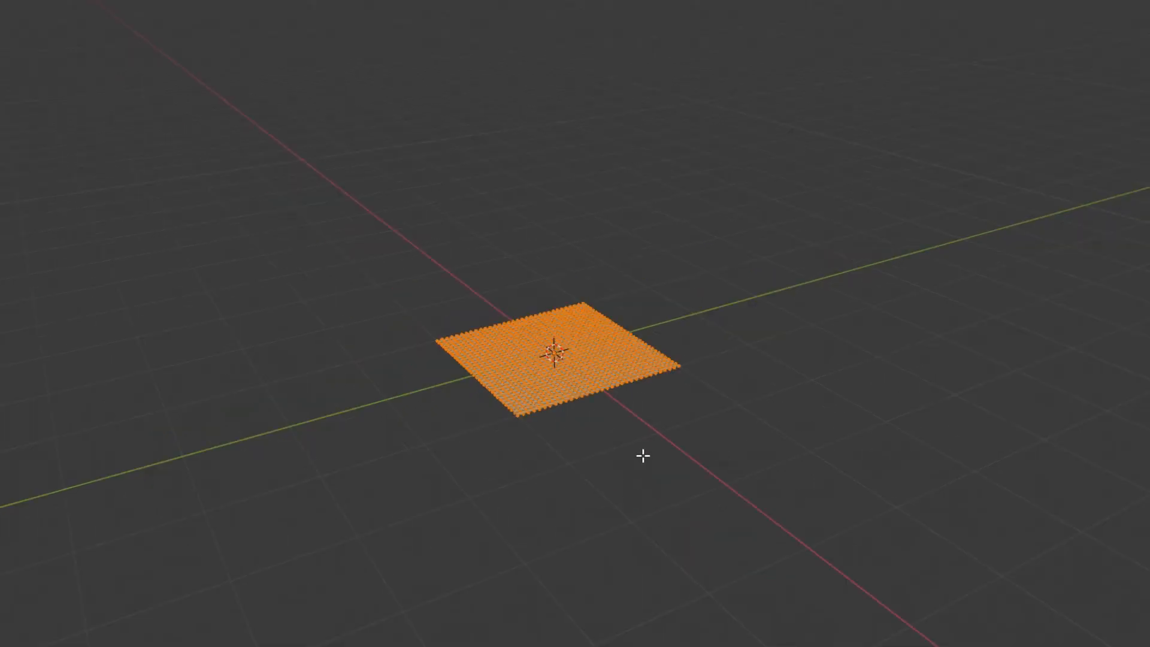
# Scale up the whole subdivided mesh evenly on all axes to several times its size
pyautogui.press('s')
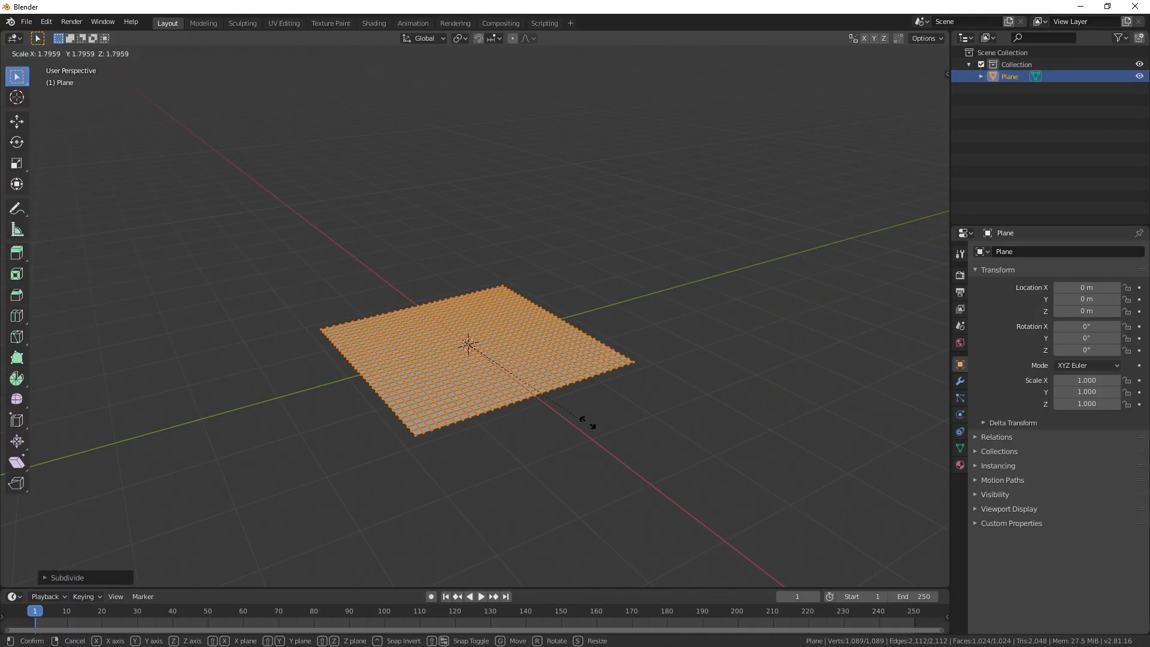
pyautogui.click(1003, 448)
pyautogui.moveTo(711, 313); pyautogui.dragTo(695, 338, button='middle')
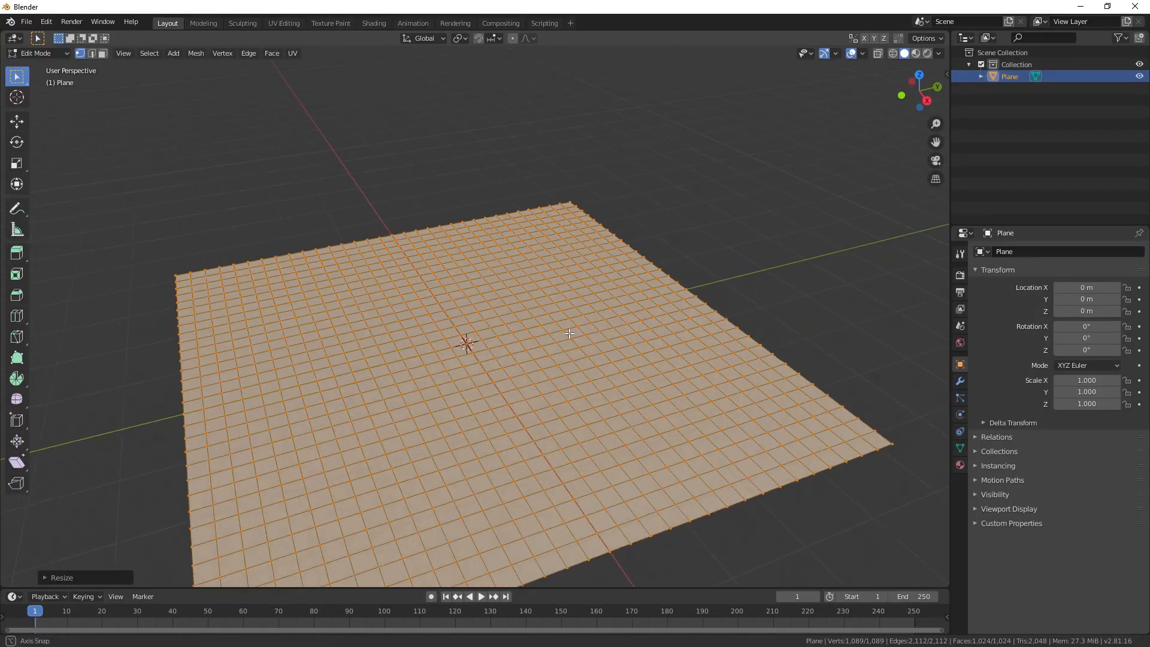
# Select a single vertex near the grid's centre and set proportional editing to the Sharp falloff
pyautogui.click(569, 334)
pyautogui.scroll(4, 531, 268)
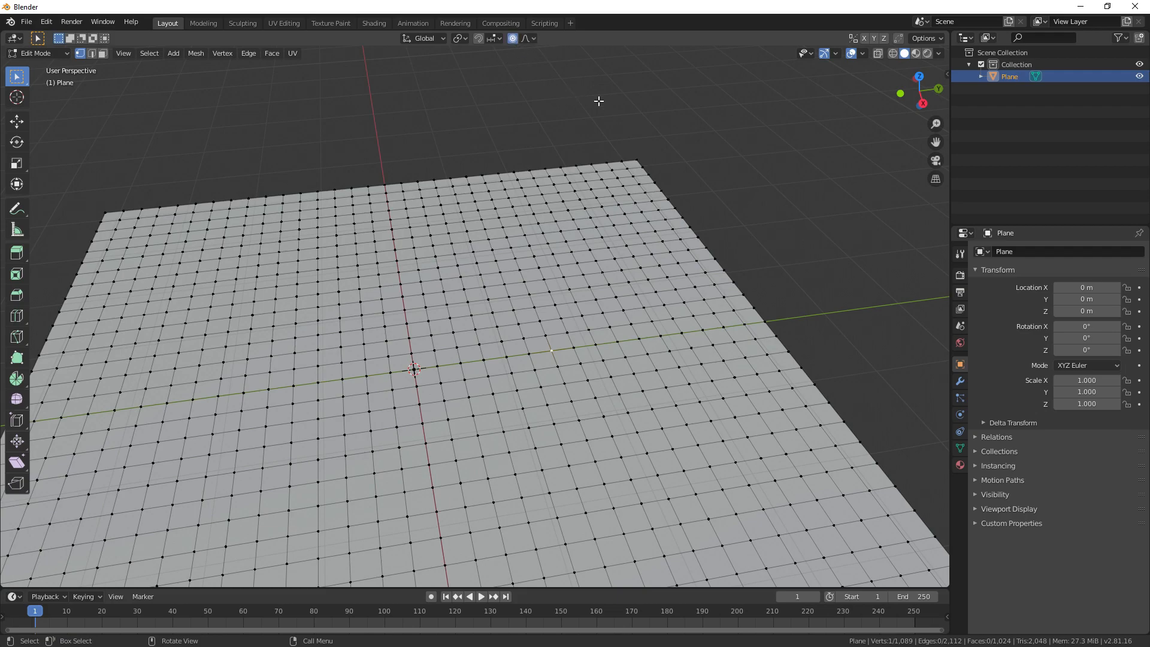
pyautogui.click(530, 40)
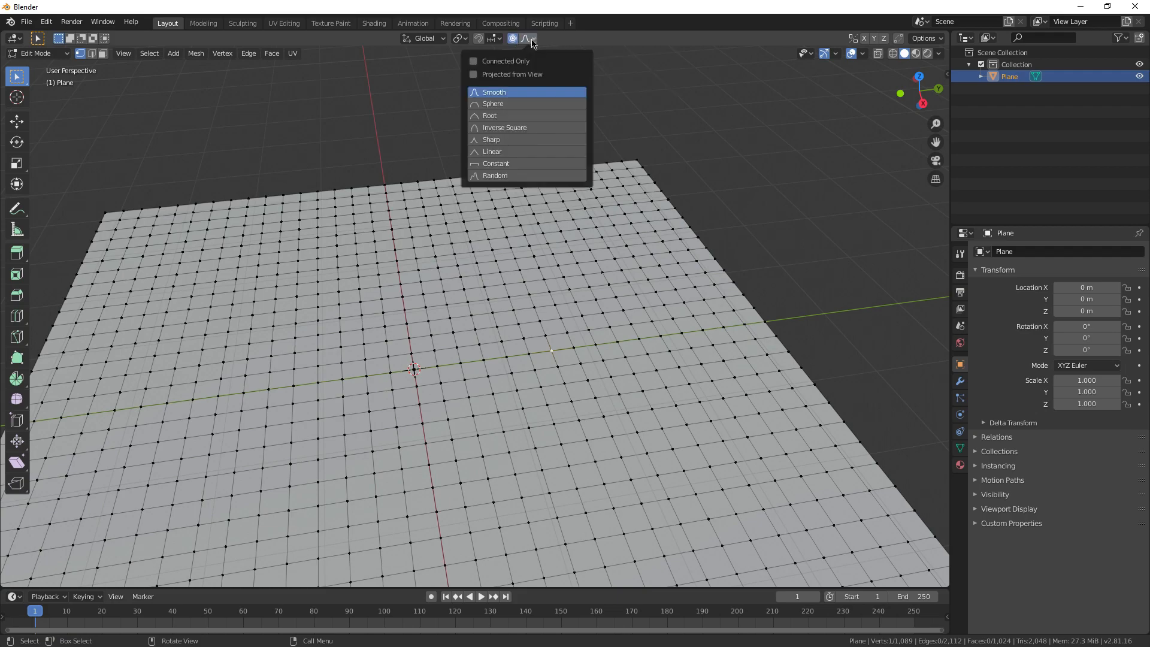
pyautogui.click(508, 145)
pyautogui.scroll(-4, 579, 353)
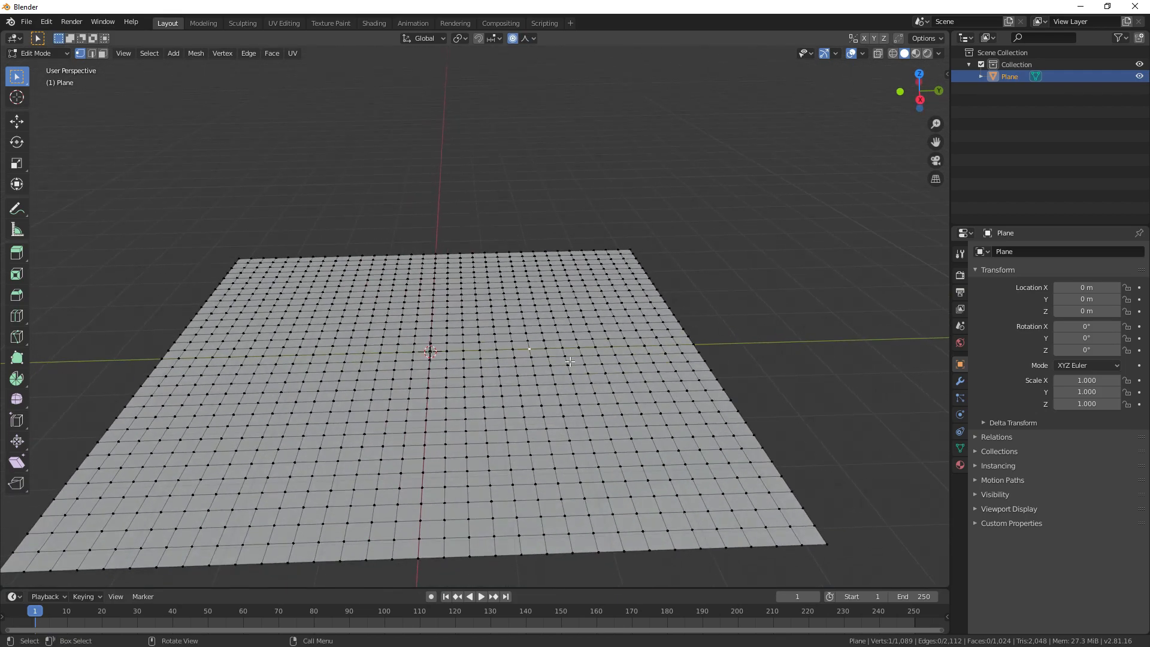
# Move individual vertices across the grid upward with proportional editing to form sharp mountain peaks of varied height
pyautogui.press('g')
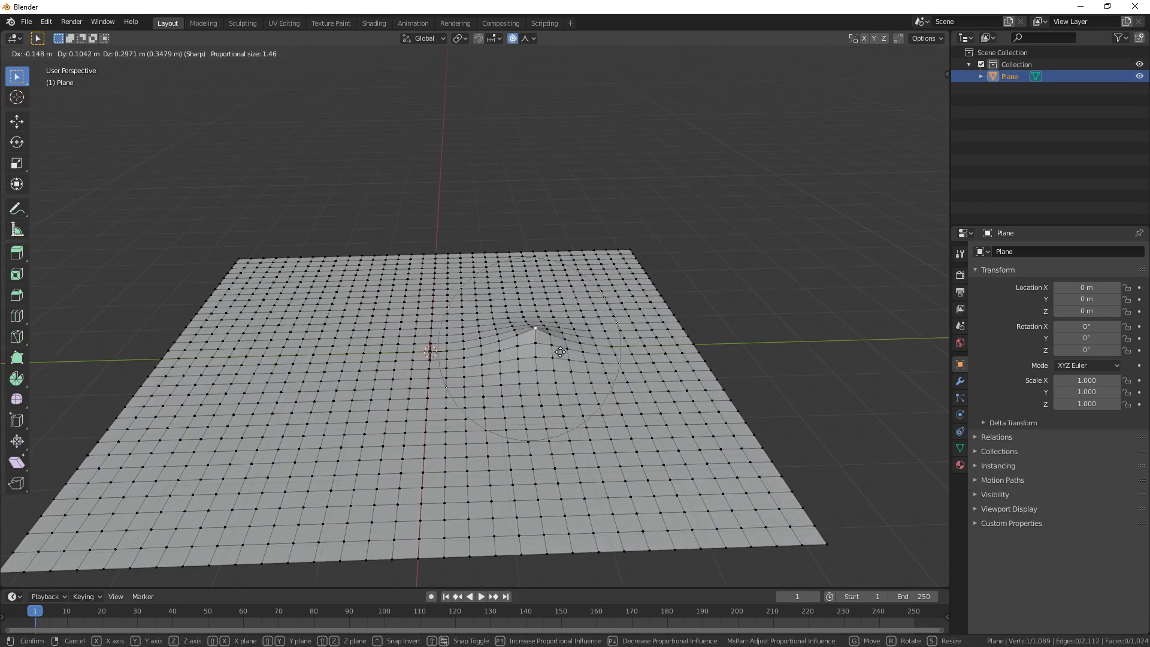
pyautogui.click(554, 251)
pyautogui.moveTo(554, 251); pyautogui.dragTo(497, 264, button='middle')
pyautogui.click(294, 311)
pyautogui.press('g')
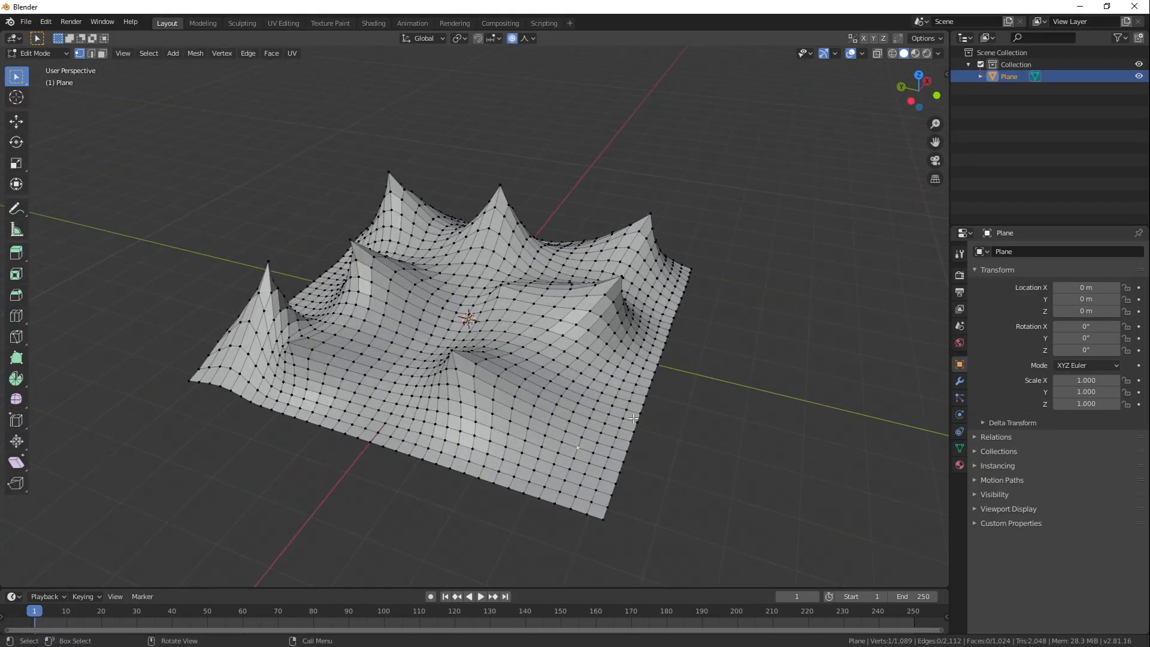
pyautogui.press('g')
pyautogui.click(601, 374)
# Return to Object Mode and apply Shade Smooth to the terrain plane
pyautogui.moveTo(612, 365); pyautogui.dragTo(498, 279, button='middle')
pyautogui.press('Tab')
pyautogui.rightClick(498, 279)
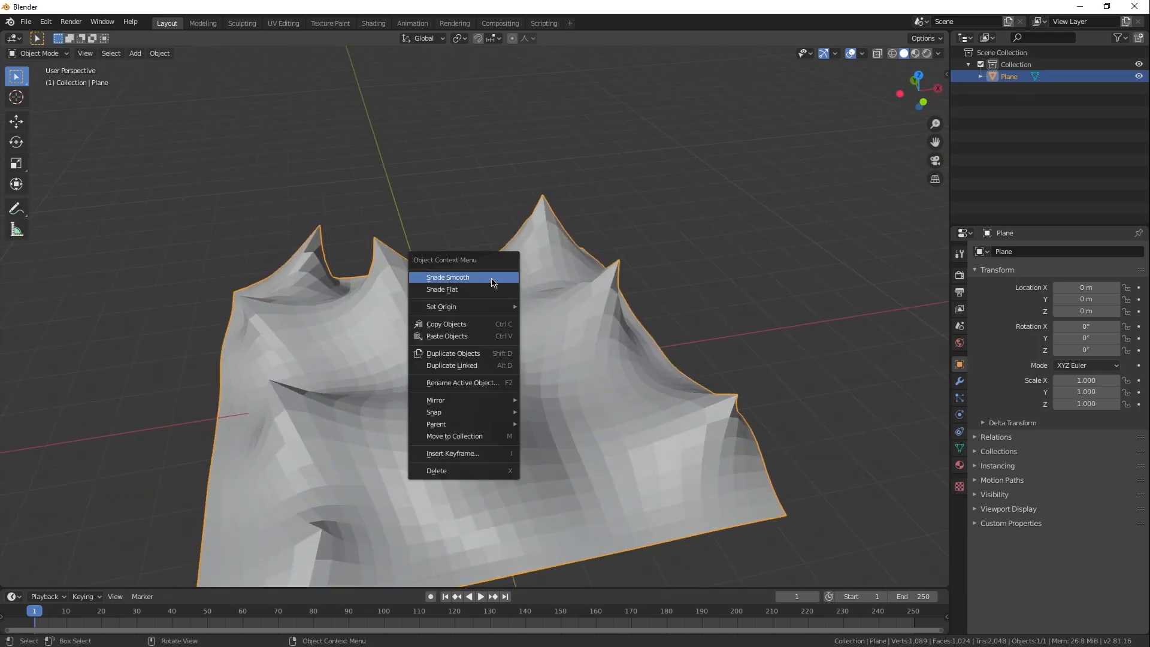
pyautogui.click(492, 278)
pyautogui.keyDown('shift'); pyautogui.moveTo(530, 339); pyautogui.dragTo(590, 313, button='middle'); pyautogui.keyUp('shift')
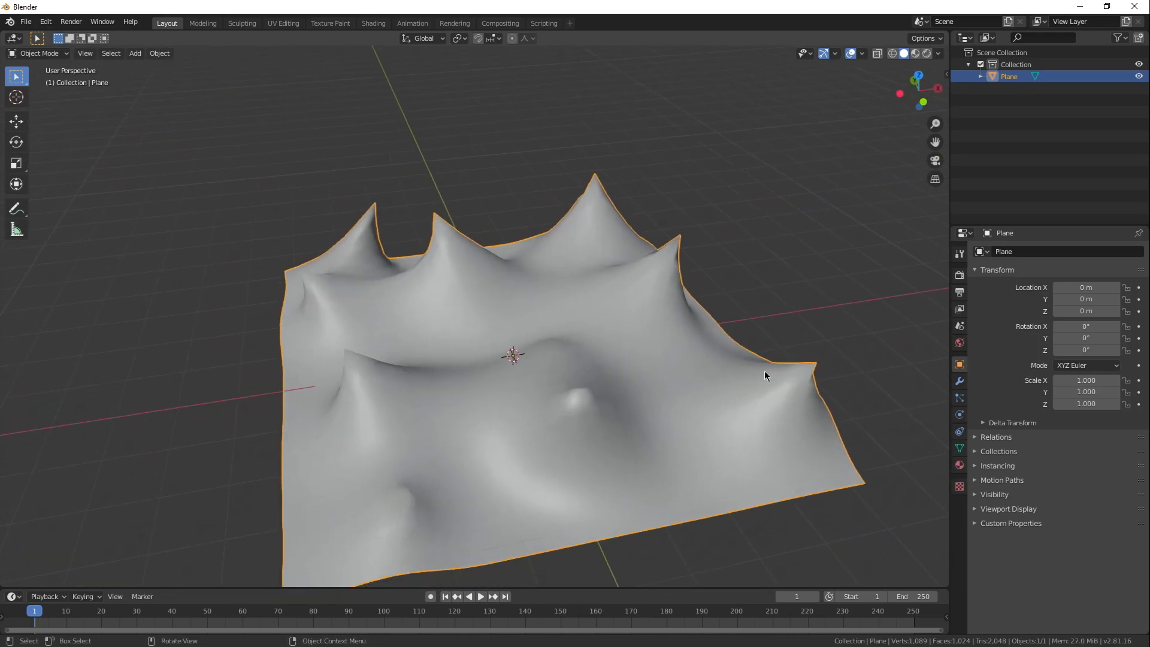
# Enable Auto Smooth in the terrain mesh's normals and set its angle to 33°
pyautogui.click(959, 448)
pyautogui.click(975, 457)
pyautogui.click(994, 471)
pyautogui.moveTo(826, 425); pyautogui.dragTo(731, 392, button='middle')
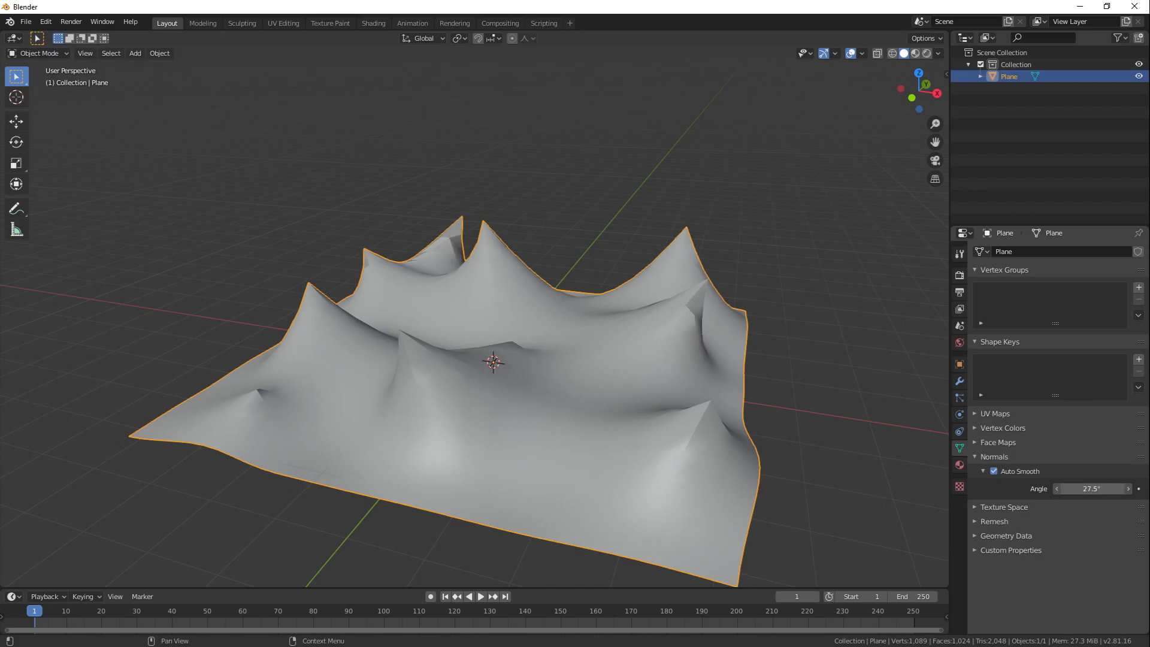
pyautogui.moveTo(1091, 489)
pyautogui.mouseDown()
pyautogui.moveTo(1129, 488)
pyautogui.moveTo(1060, 488)
pyautogui.mouseUp()
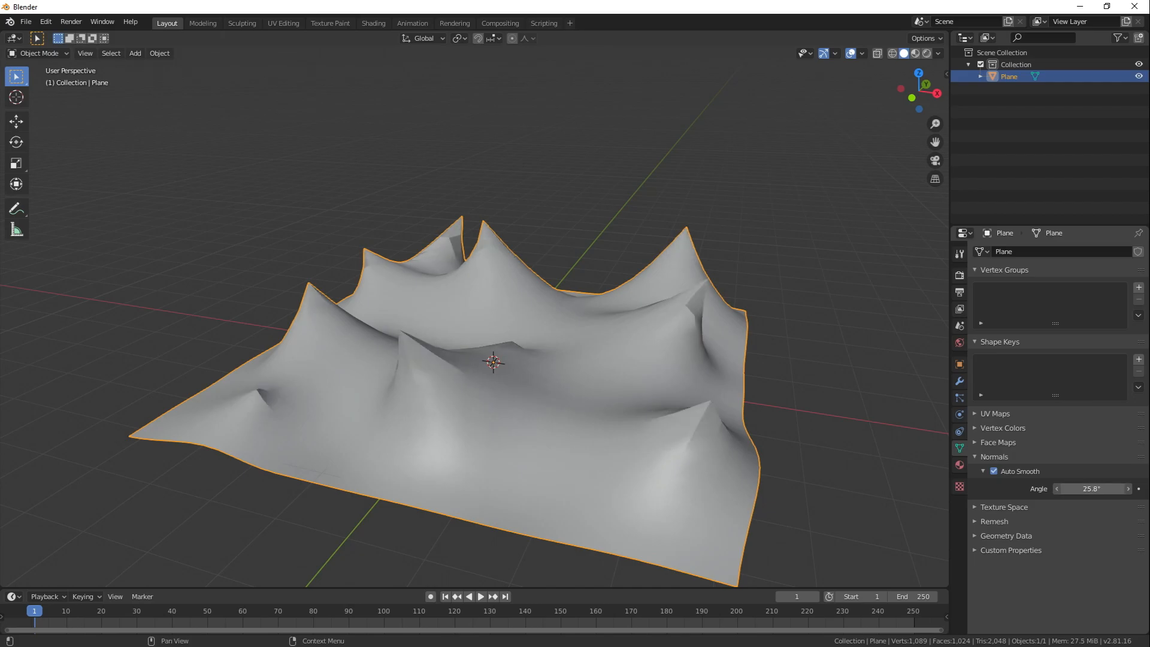
# Set the base color of the terrain's material to bright green and show the Layout viewport in Material Preview
pyautogui.moveTo(856, 437); pyautogui.dragTo(697, 433, button='middle')
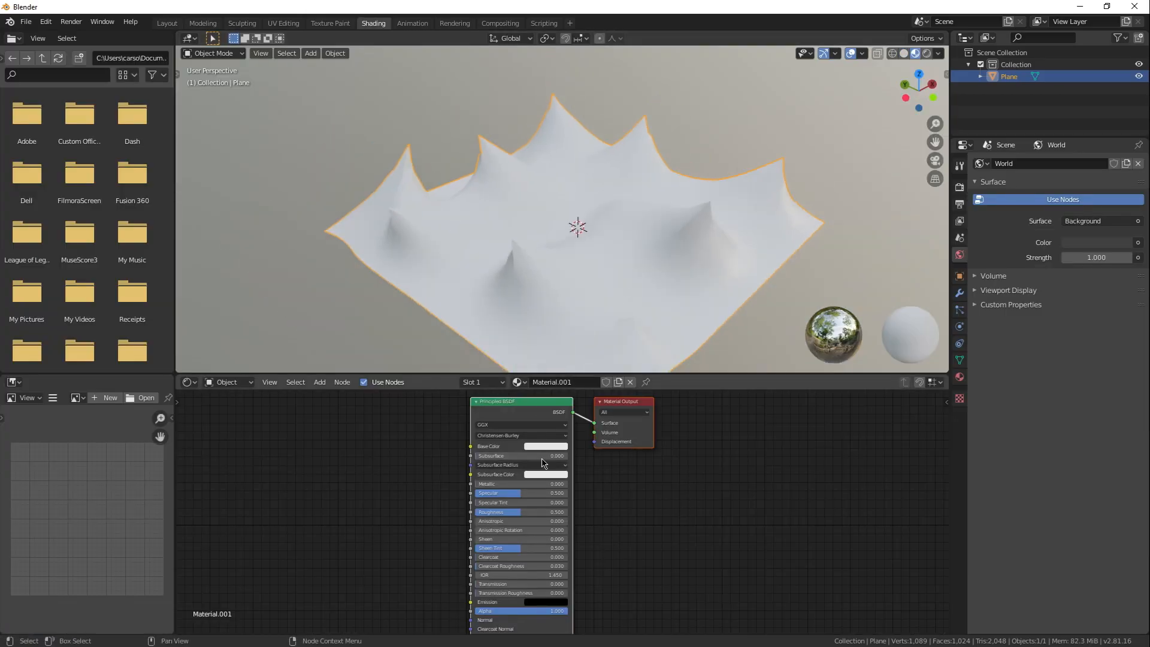
pyautogui.click(544, 446)
pyautogui.moveTo(560, 364); pyautogui.dragTo(536, 343)
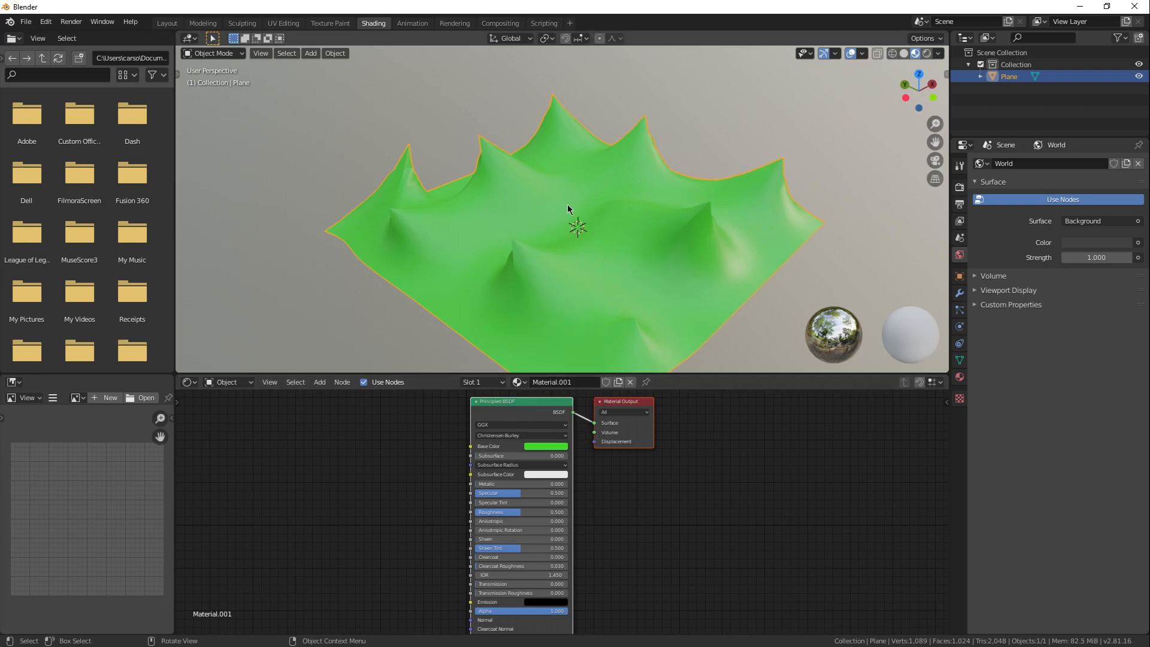
pyautogui.moveTo(598, 281); pyautogui.dragTo(587, 212, button='middle')
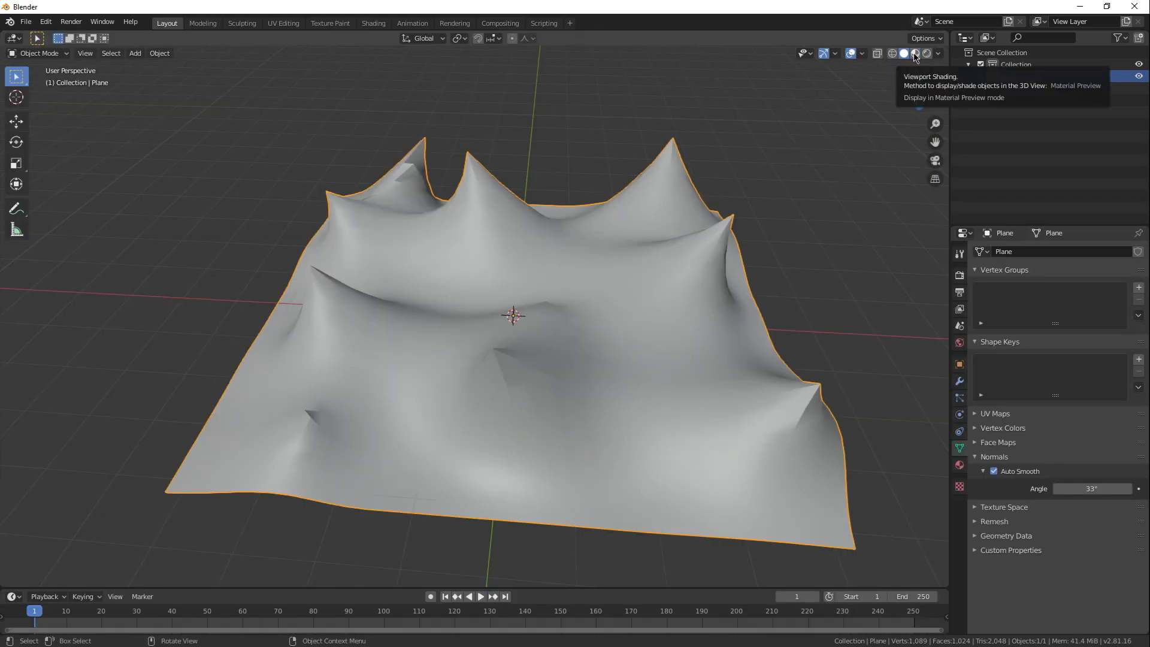
pyautogui.click(914, 54)
# In Edit Mode, use Select Circle in face mode to select a patch of valley faces around the terrain's centre
pyautogui.press('Tab')
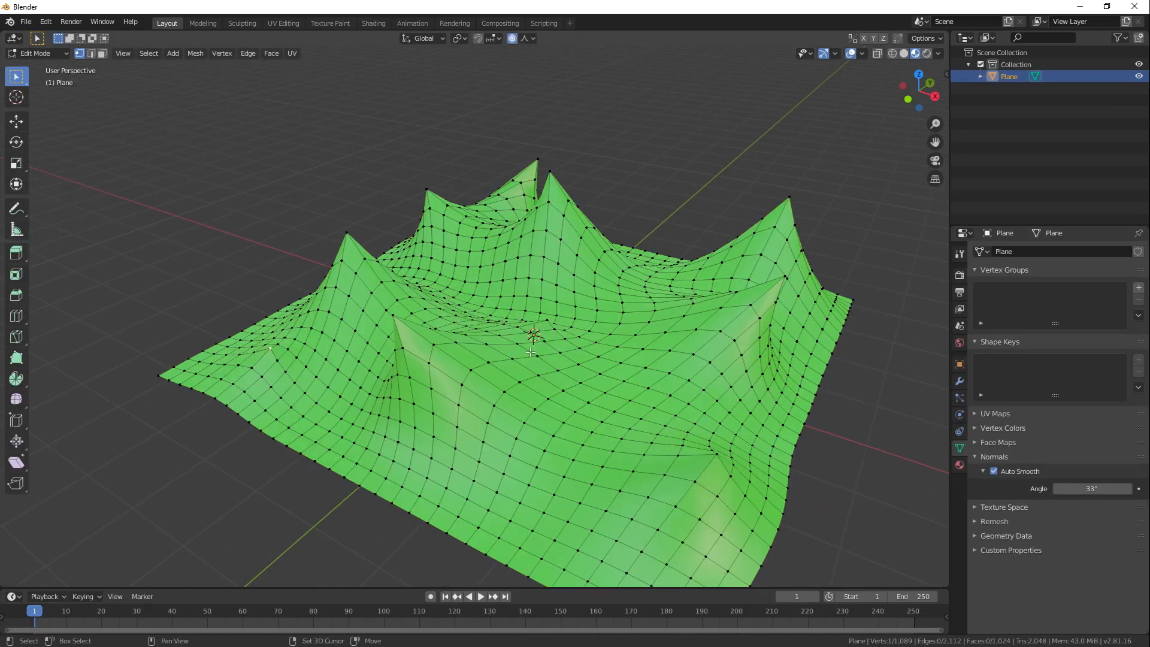
pyautogui.moveTo(508, 318); pyautogui.dragTo(349, 245, button='middle')
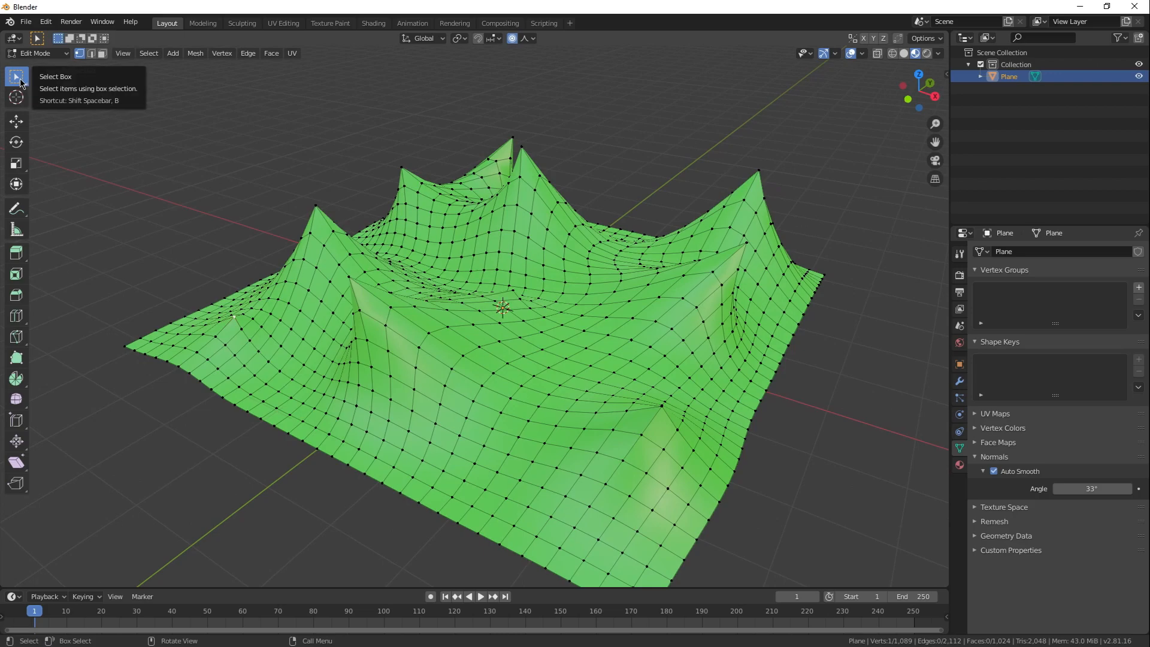
pyautogui.click(19, 82)
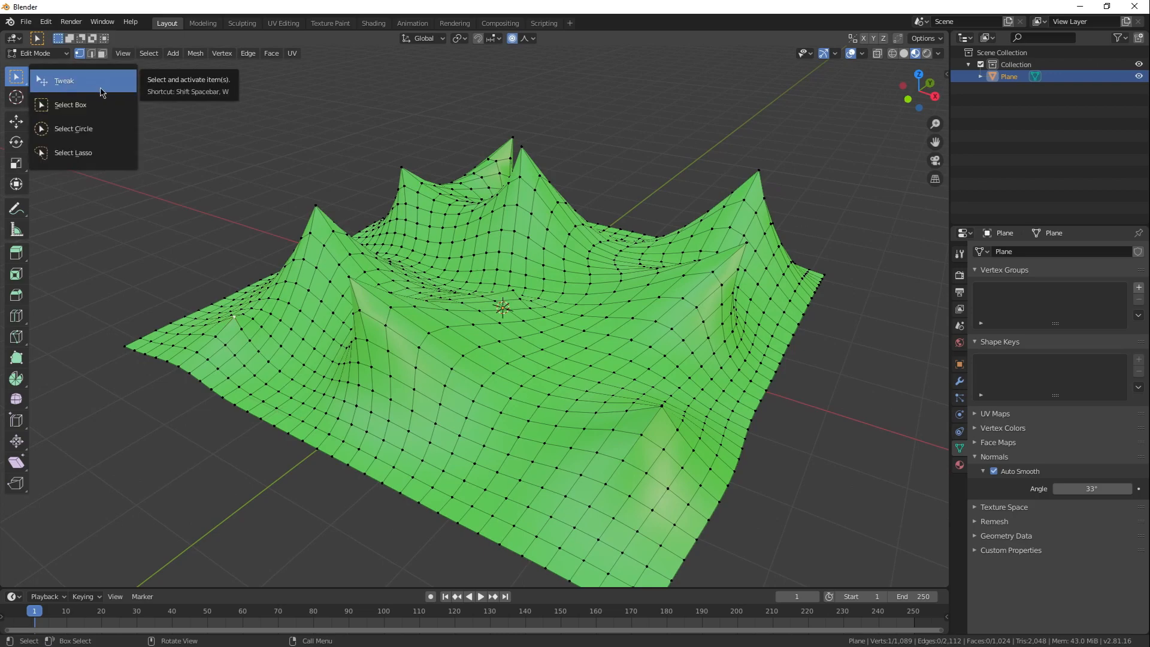
pyautogui.click(96, 128)
pyautogui.keyDown('shift'); pyautogui.moveTo(440, 156); pyautogui.dragTo(428, 178, button='middle'); pyautogui.keyUp('shift')
pyautogui.click(103, 55)
pyautogui.moveTo(497, 233); pyautogui.dragTo(601, 261, button='middle')
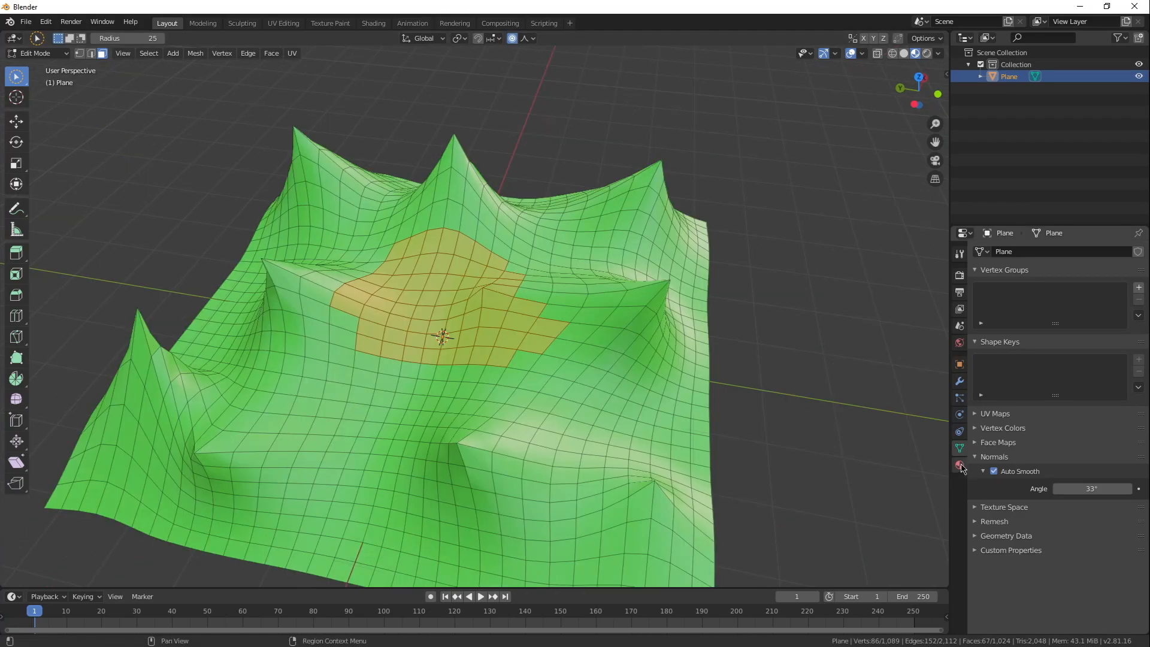
# Add a second material with a dark gray base color, value 0.260, and assign it to the selected valley faces
pyautogui.click(959, 465)
pyautogui.keyDown('shift'); pyautogui.moveTo(583, 378); pyautogui.dragTo(642, 372, button='middle'); pyautogui.keyUp('shift')
pyautogui.click(1138, 251)
pyautogui.click(1060, 326)
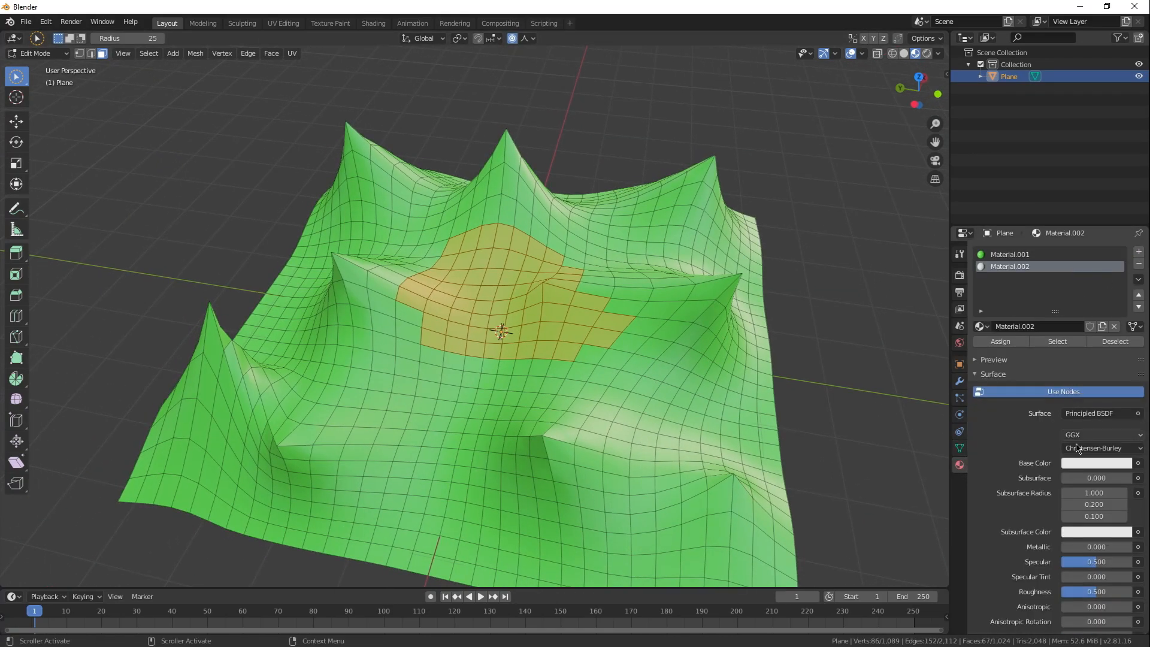
pyautogui.click(1083, 465)
pyautogui.moveTo(1121, 302); pyautogui.dragTo(1023, 357)
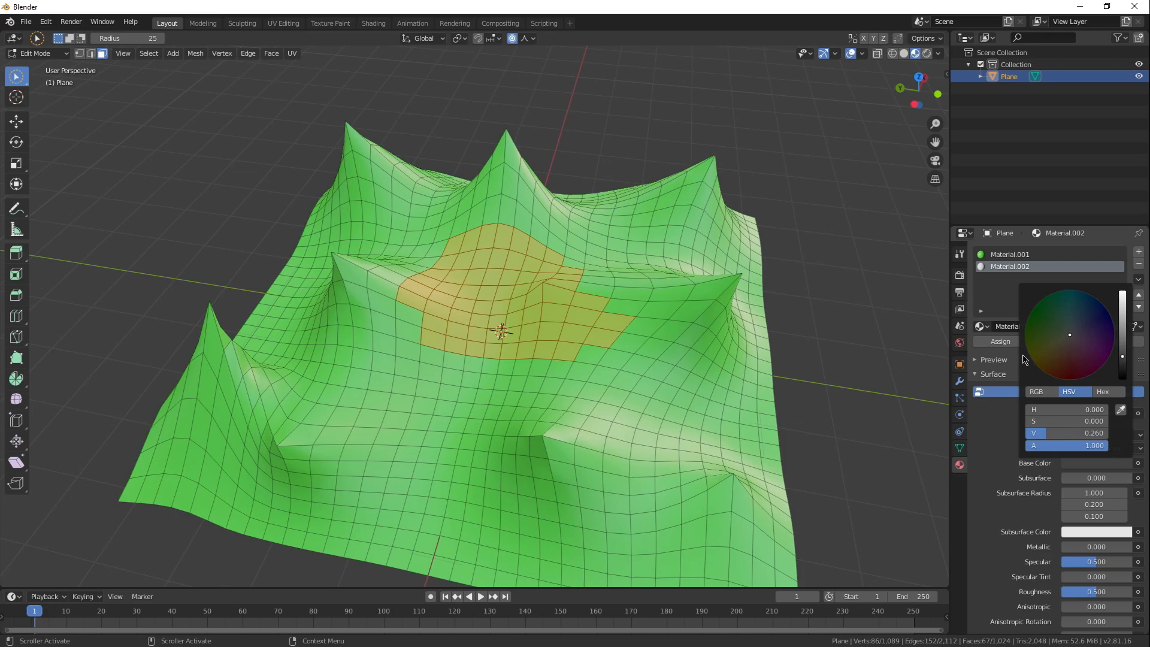
pyautogui.click(995, 342)
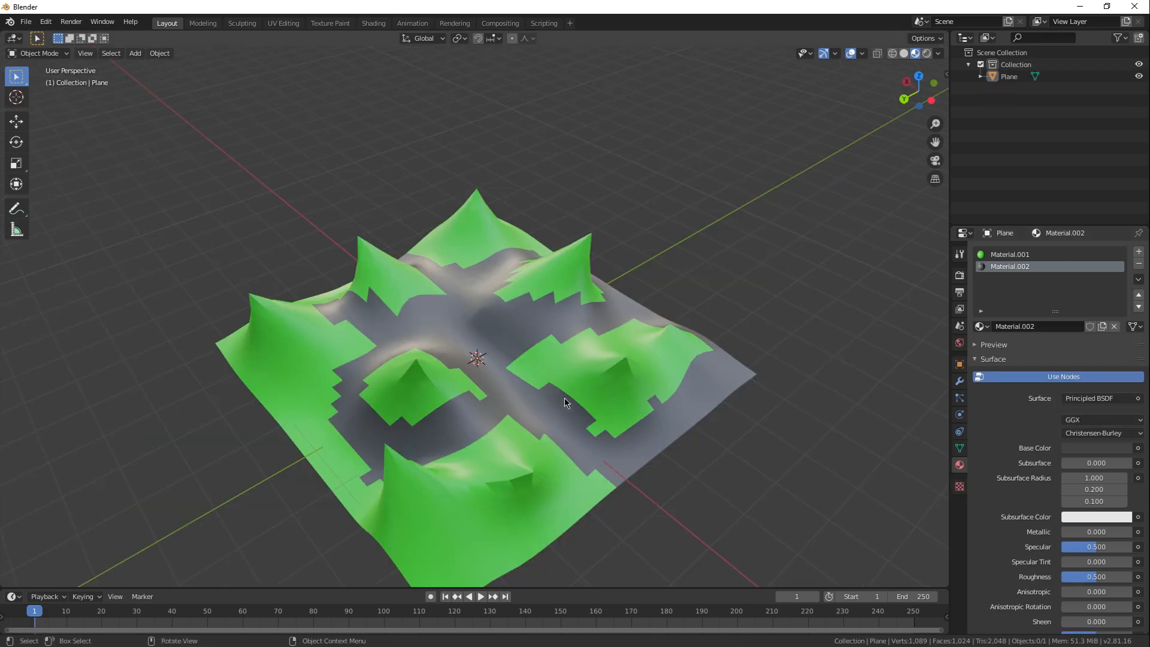
# Select the terrain plane, enter Edit Mode and turn off proportional editing
pyautogui.moveTo(565, 398); pyautogui.dragTo(611, 376, button='middle')
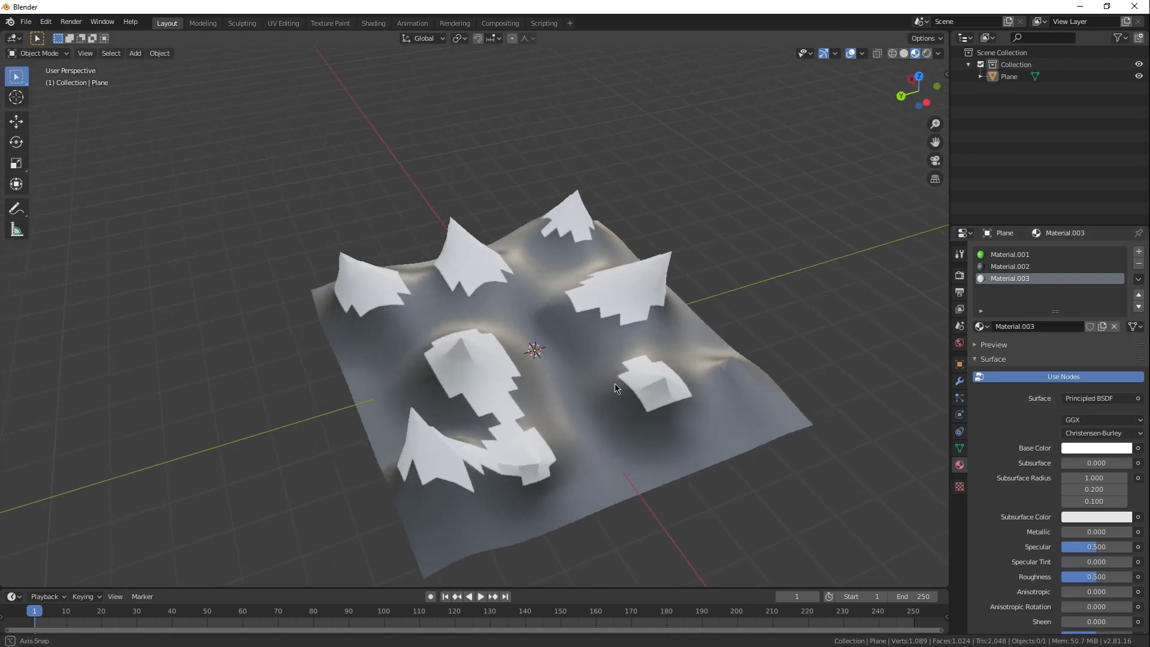
pyautogui.moveTo(539, 333); pyautogui.dragTo(191, 377, button='middle')
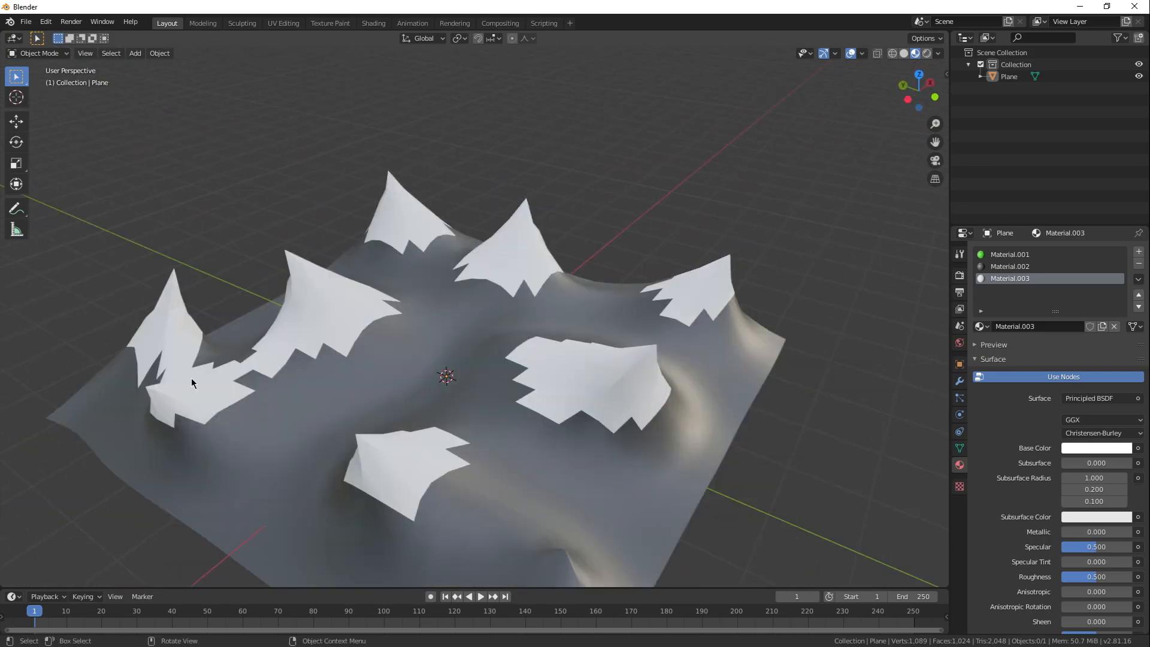
pyautogui.click(437, 383)
pyautogui.keyDown('shift'); pyautogui.moveTo(440, 383); pyautogui.dragTo(754, 407, button='middle'); pyautogui.keyUp('shift')
pyautogui.press('Tab')
pyautogui.press('o')
# Separate the selected snow-cap faces from the terrain into their own object and return to Object Mode
pyautogui.moveTo(555, 352); pyautogui.dragTo(465, 278, button='middle')
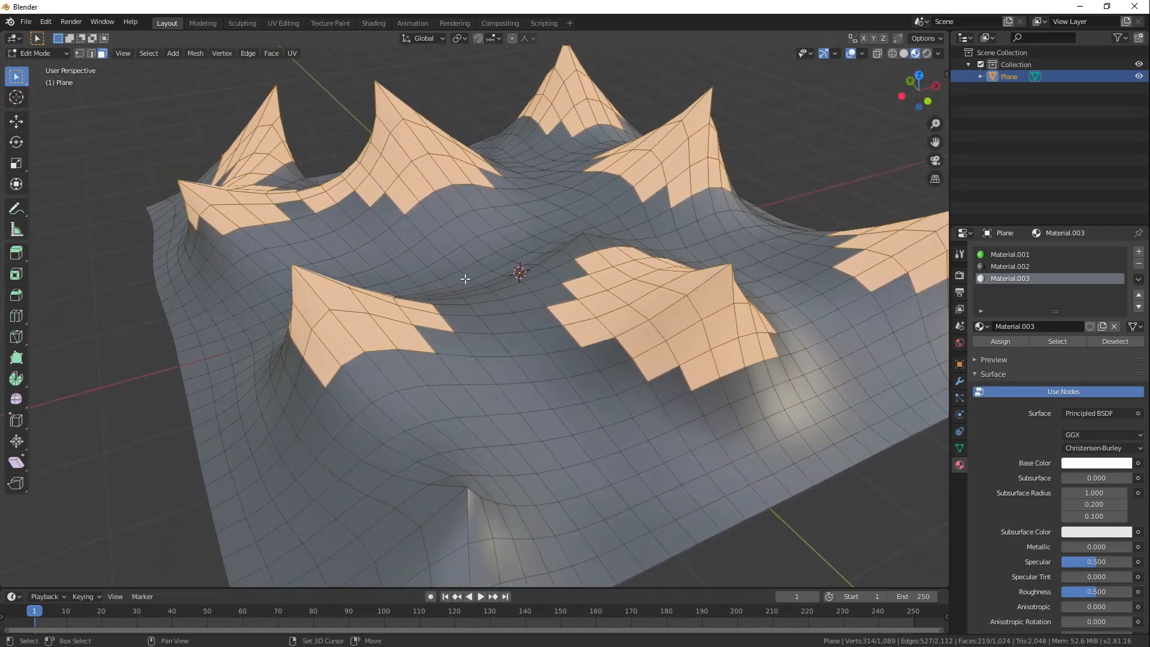
pyautogui.scroll(-4, 417, 328)
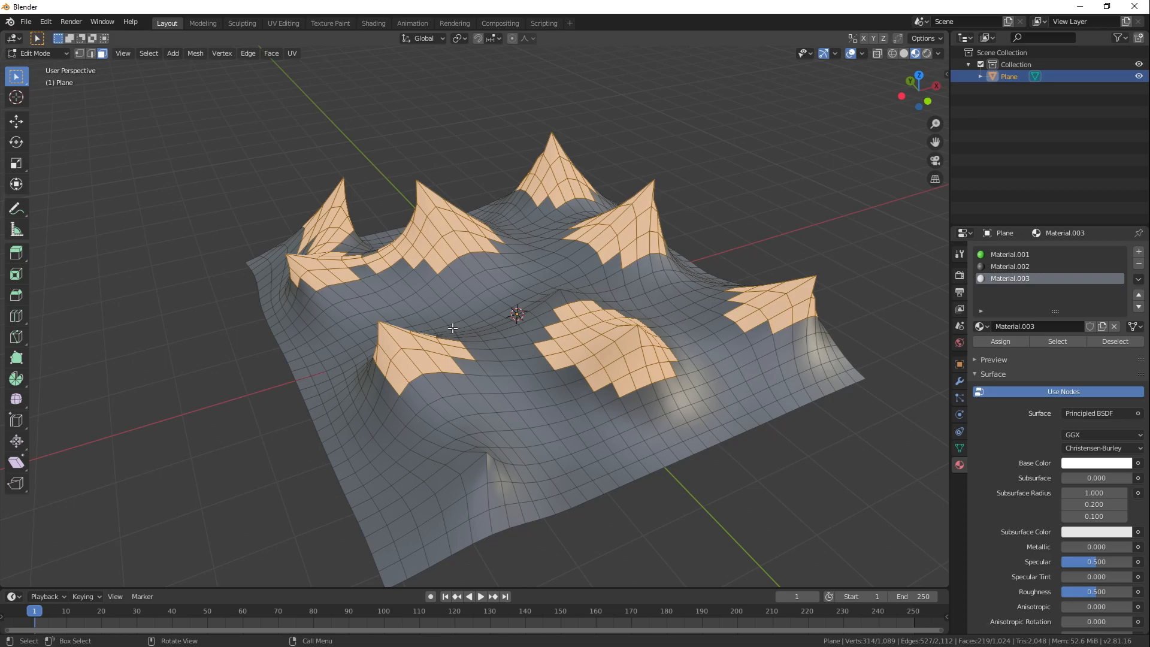
pyautogui.moveTo(451, 328); pyautogui.dragTo(541, 303, button='middle')
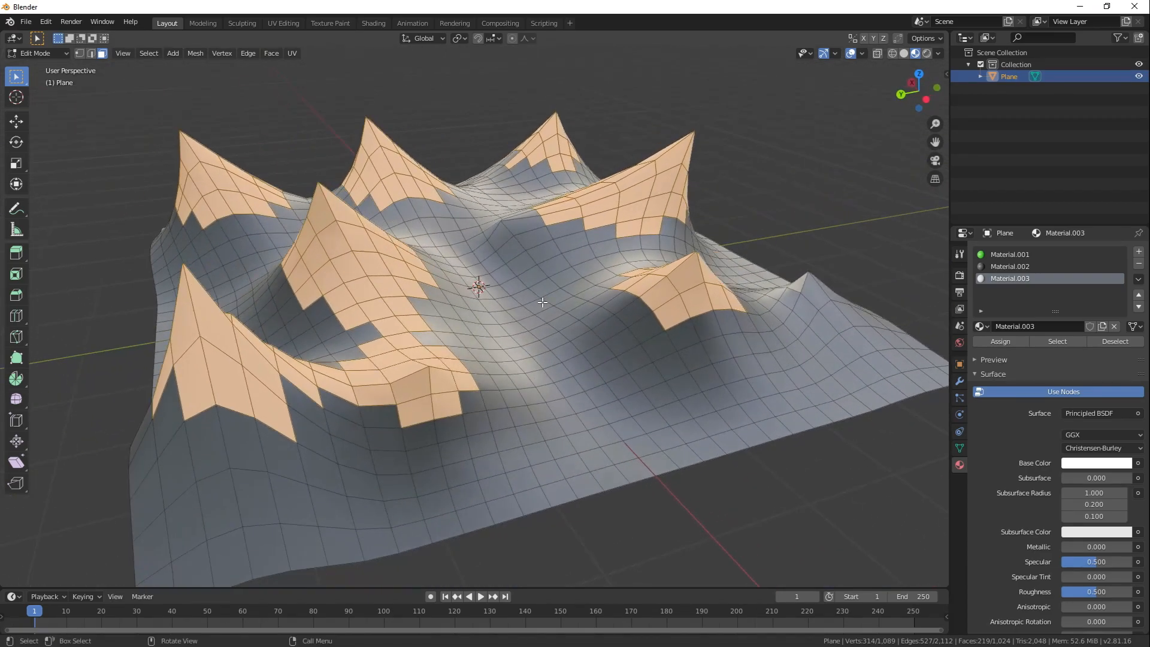
pyautogui.rightClick(493, 251)
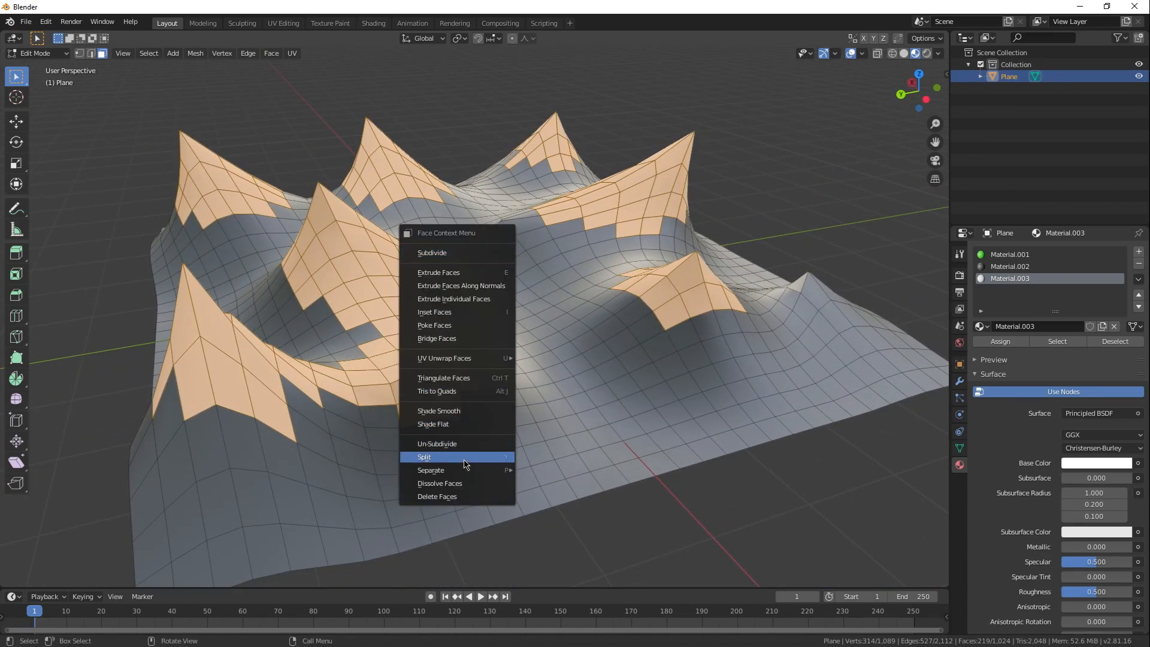
pyautogui.moveTo(502, 472)
pyautogui.click(547, 470)
pyautogui.click(37, 53)
pyautogui.click(33, 64)
# Try moving the terrain object independently of the separated snow caps, and cancel the move
pyautogui.scroll(-4, 429, 243)
pyautogui.click(432, 319)
pyautogui.moveTo(433, 319); pyautogui.dragTo(477, 352, button='middle')
pyautogui.click(477, 352)
pyautogui.press('g')
pyautogui.rightClick(607, 450)
pyautogui.click(608, 452)
pyautogui.scroll(4, 618, 431)
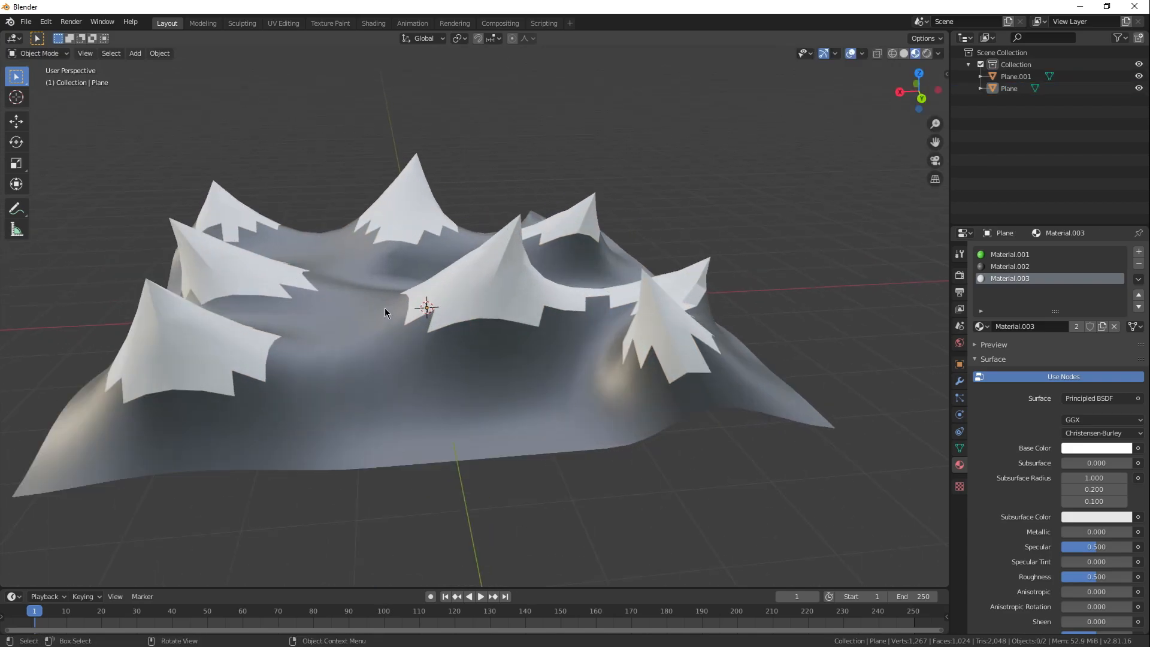
pyautogui.moveTo(385, 312); pyautogui.dragTo(504, 326, button='middle')
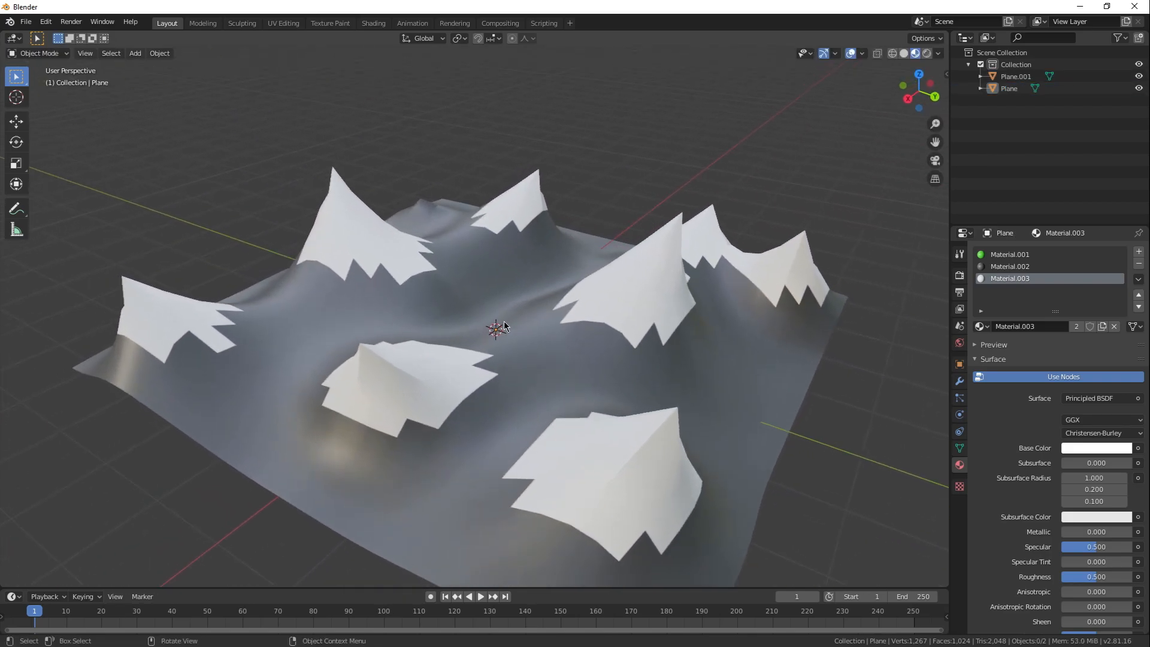
pyautogui.scroll(-1, 501, 321)
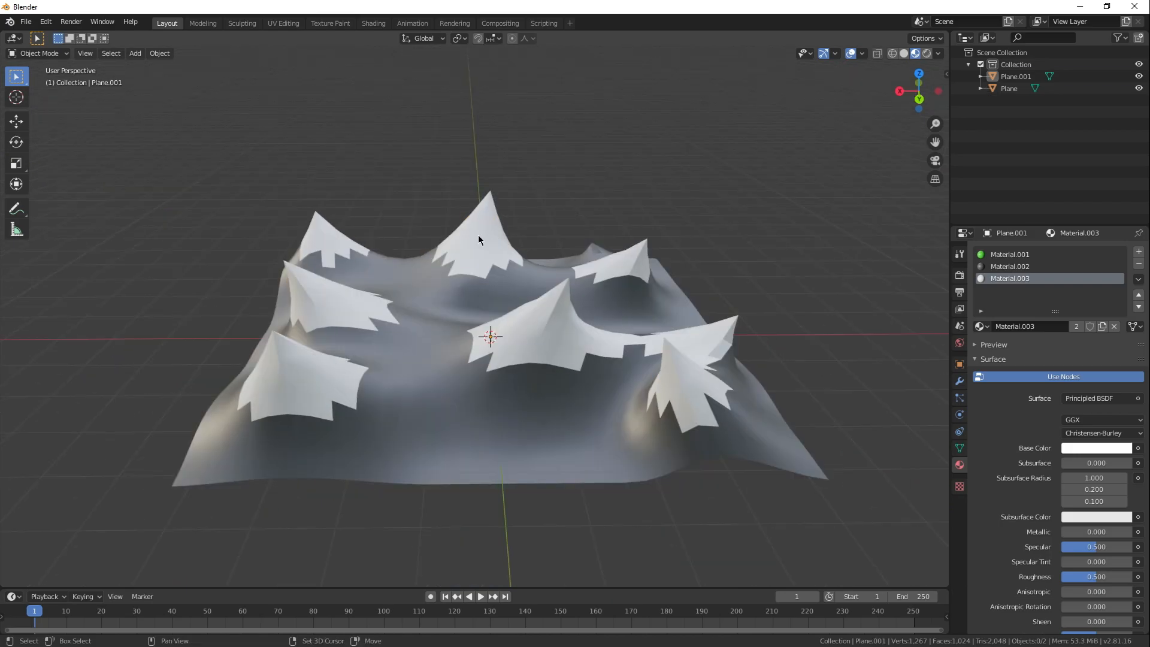
# Select both the snow caps and the terrain and export them as GYAAAATTTTT.fbx, limited to selected objects
pyautogui.click(478, 240)
pyautogui.keyDown('shift'); pyautogui.click(439, 314); pyautogui.keyUp('shift')
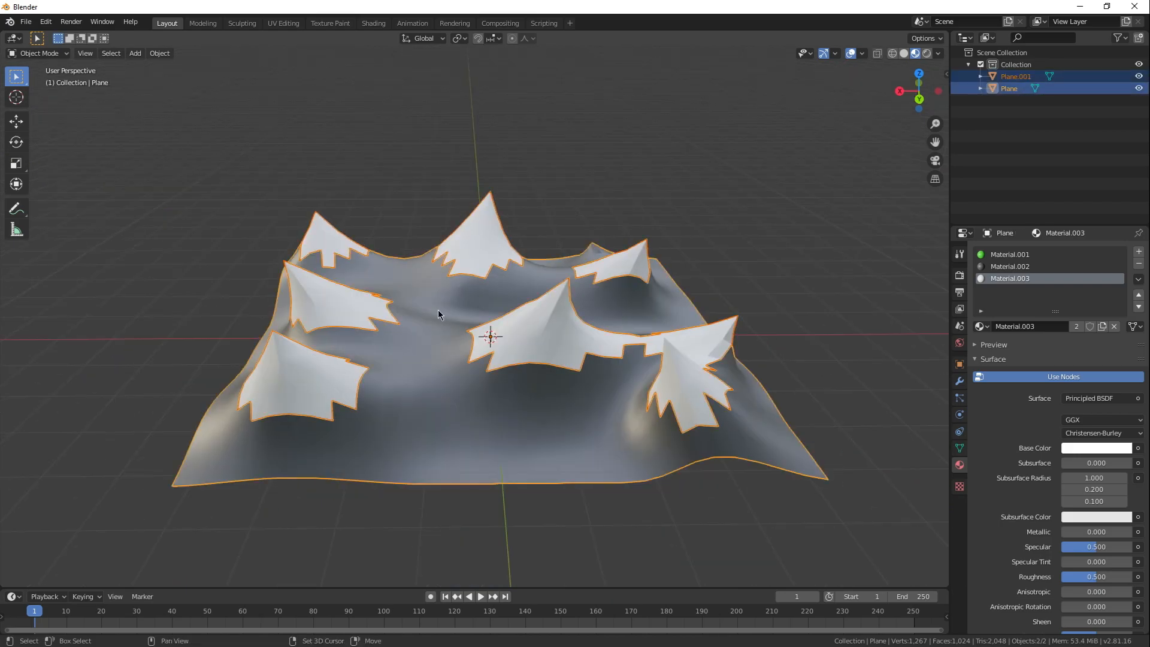
pyautogui.moveTo(435, 316); pyautogui.dragTo(599, 323, button='middle')
pyautogui.click(27, 22)
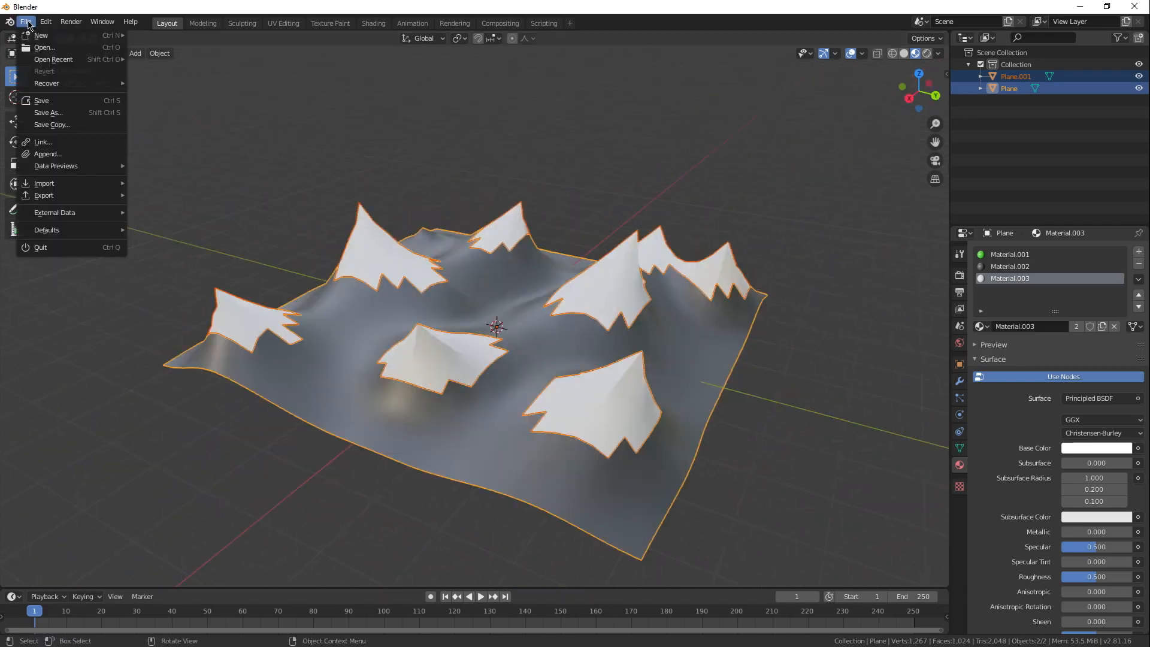
pyautogui.moveTo(71, 198)
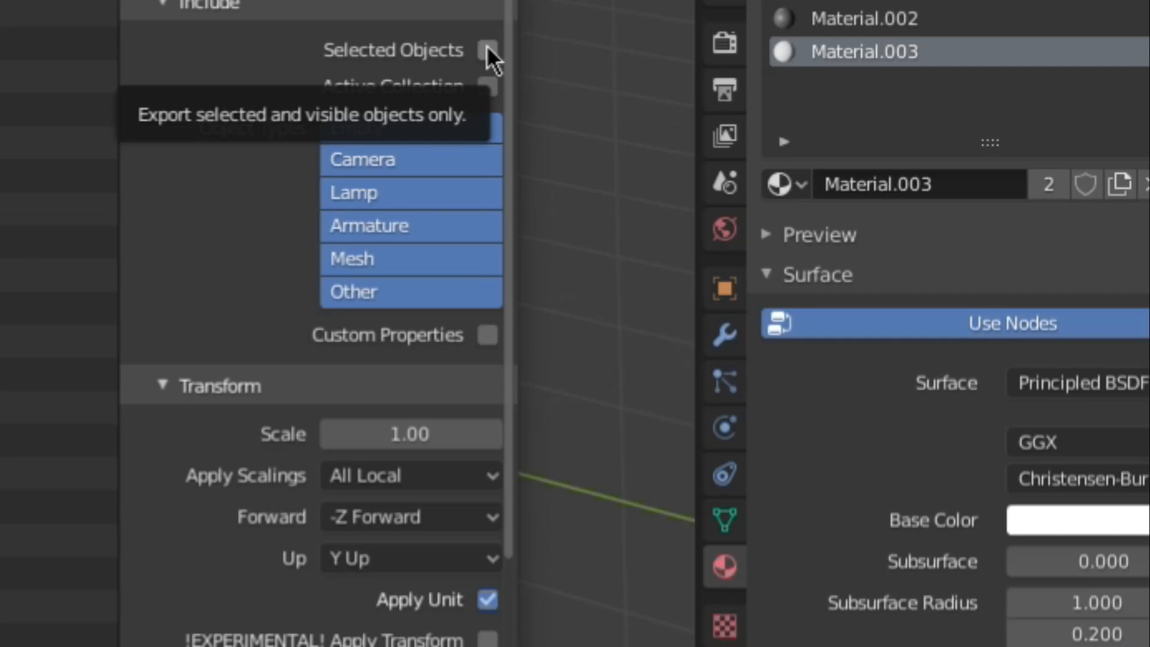
pyautogui.click(486, 47)
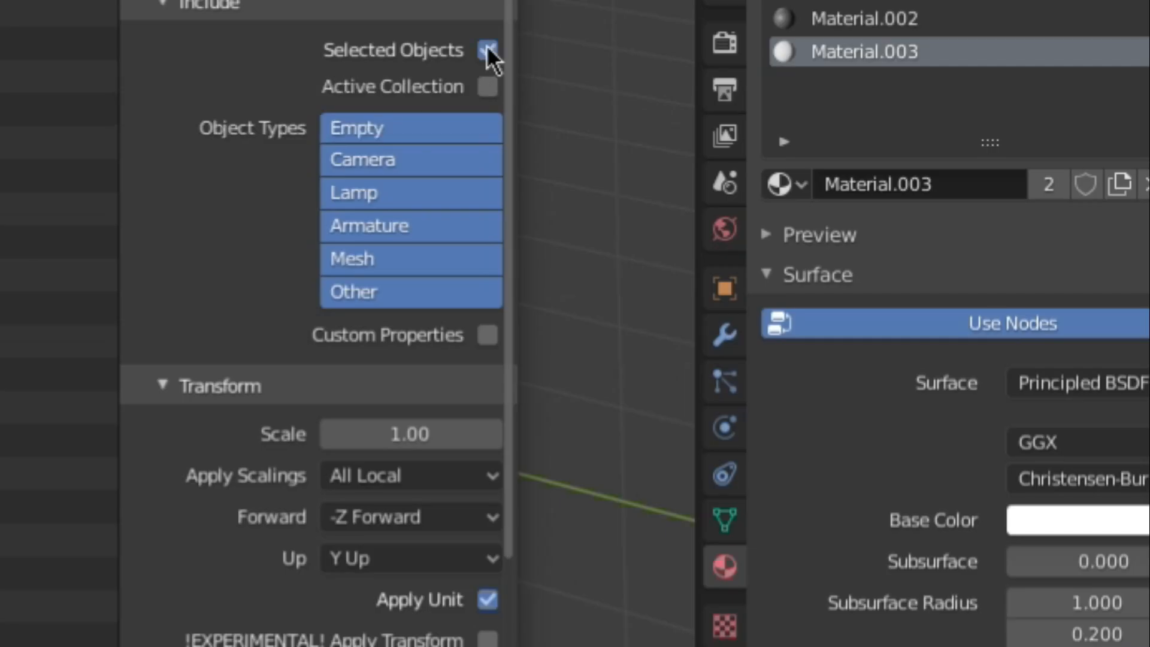
pyautogui.click(432, 431)
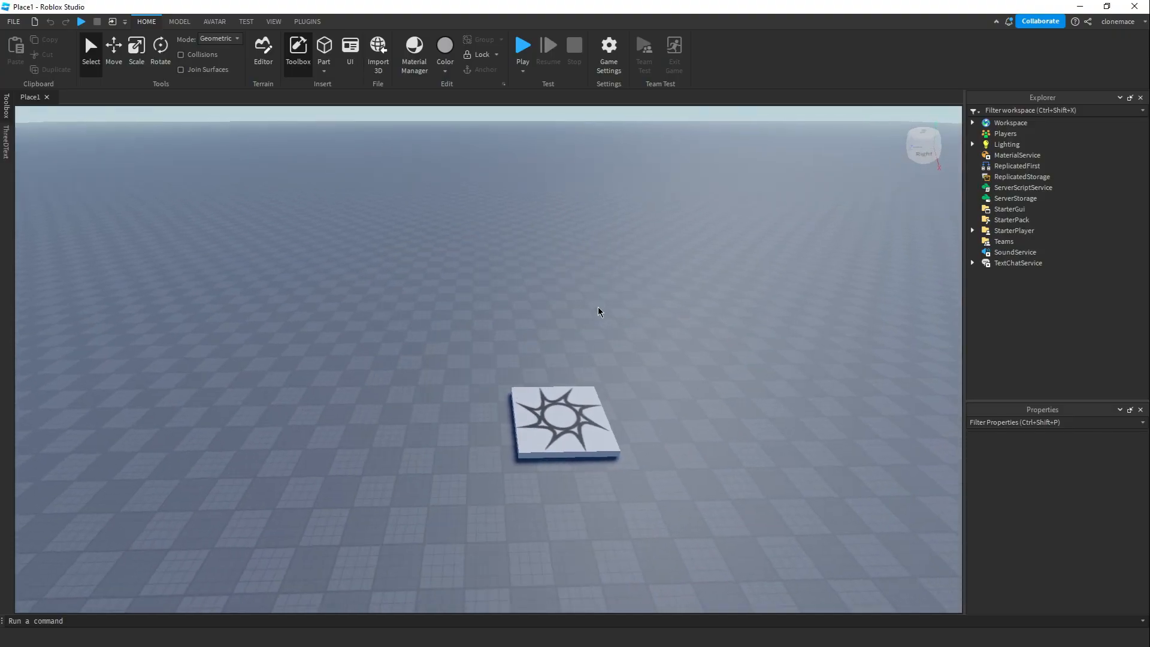
# Switch to Roblox Studio, import GYAAAATTTTT.fbx as a 3D model with the default settings and place it on the baseplate
pyautogui.scroll(6, 598, 313)
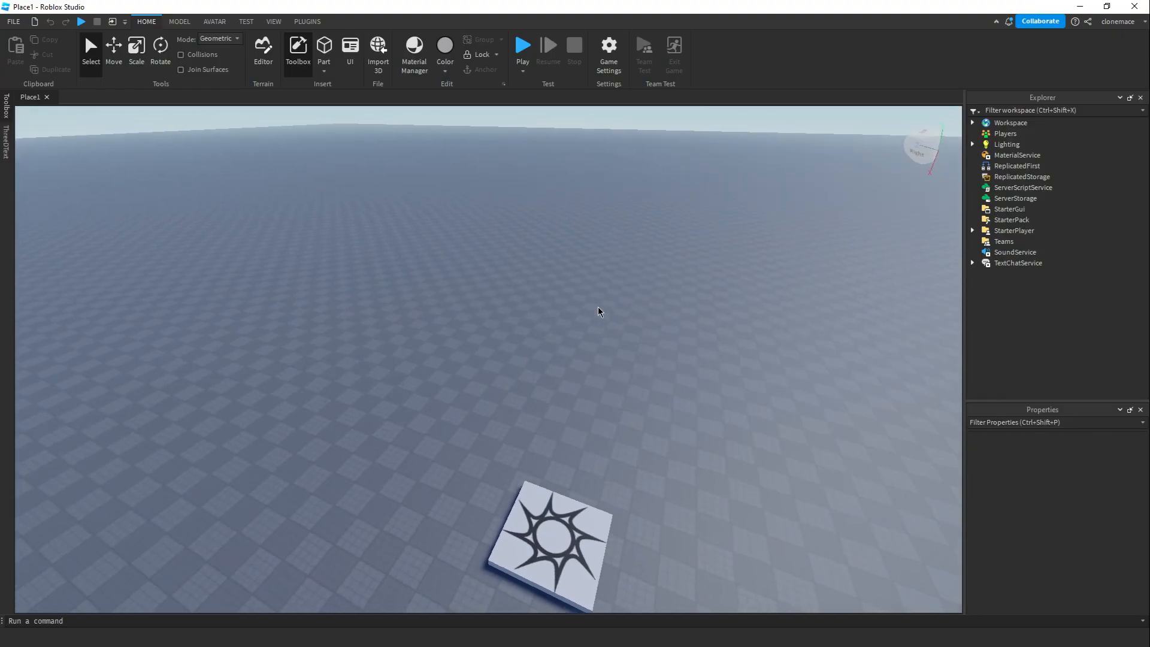
pyautogui.click(377, 54)
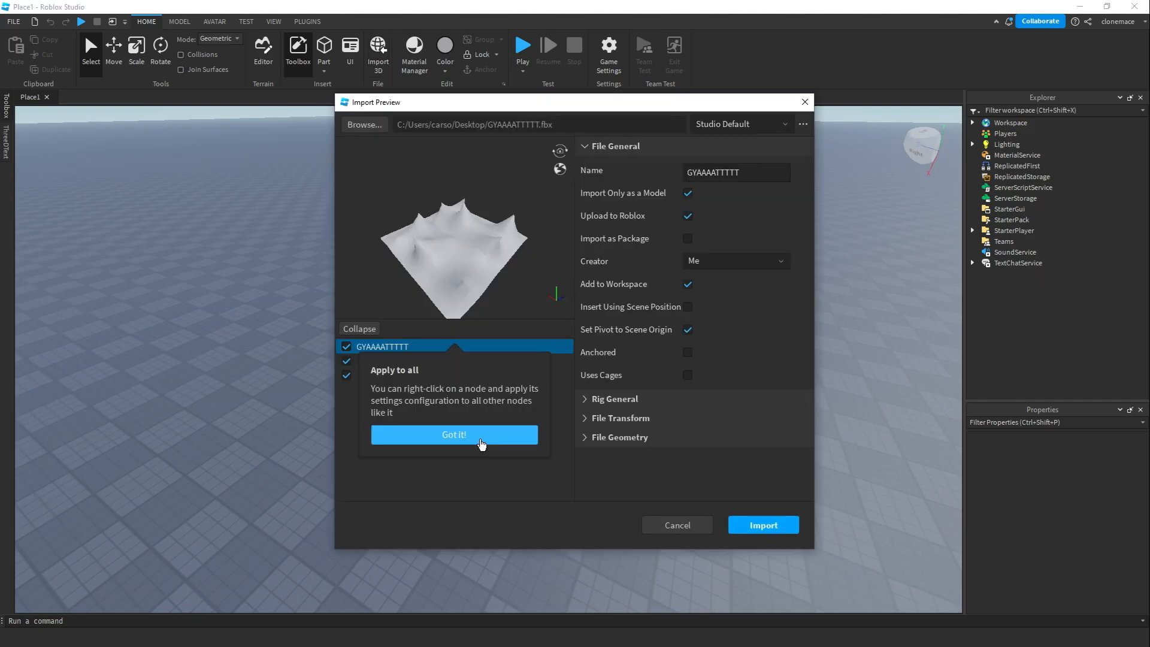
pyautogui.click(480, 444)
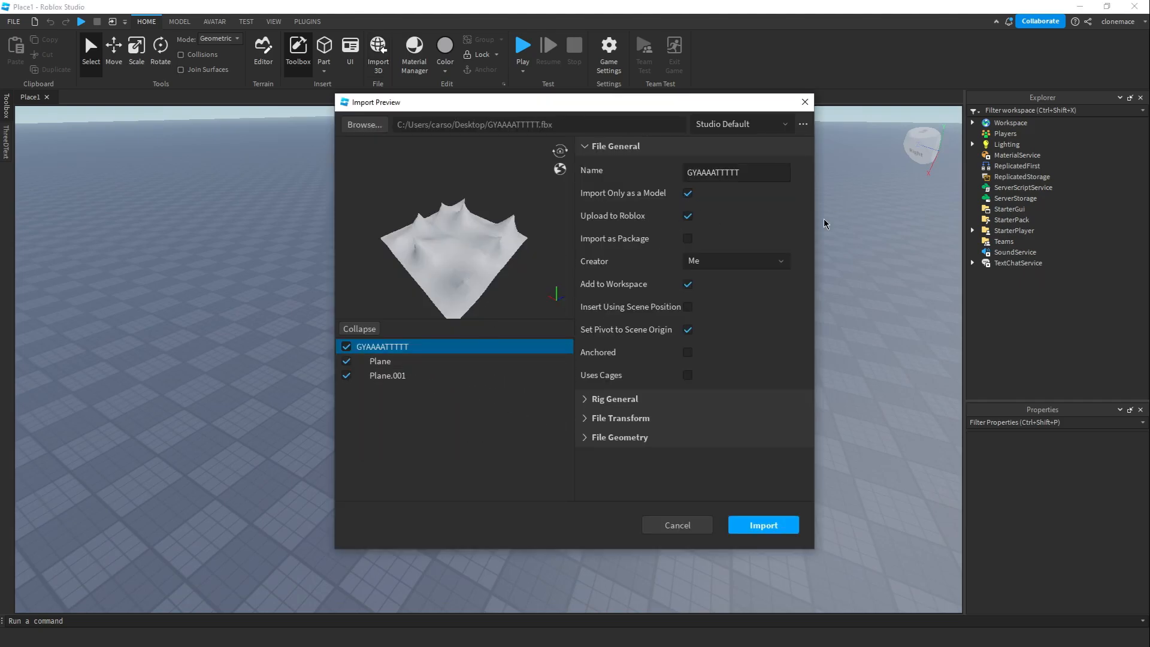
pyautogui.click(750, 527)
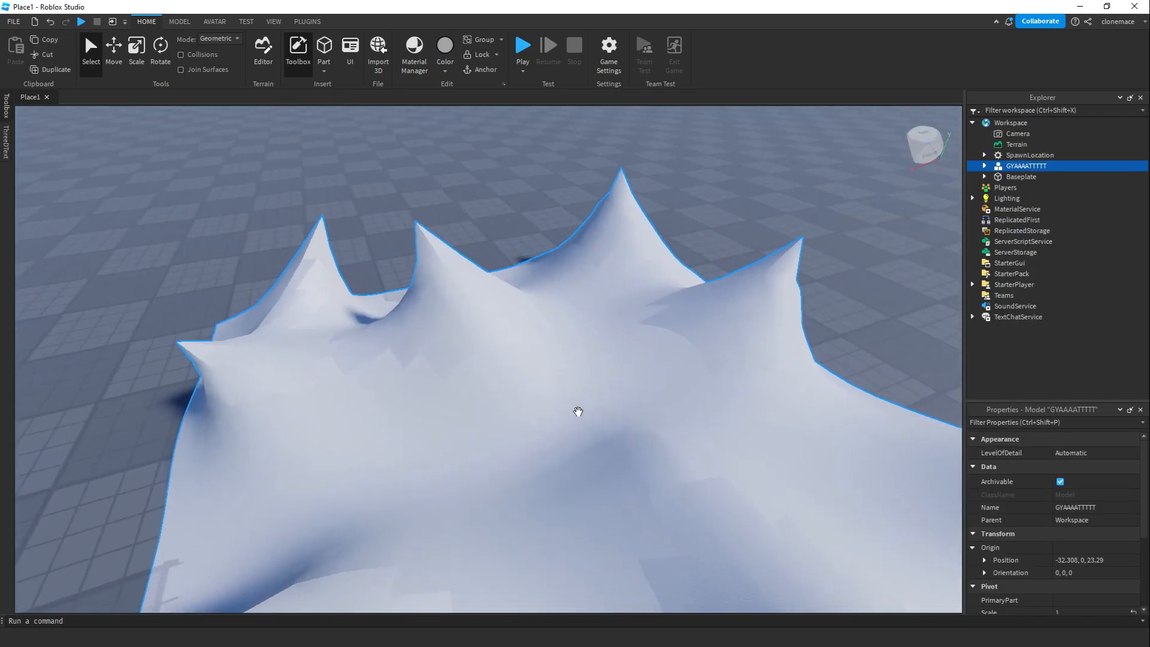
pyautogui.scroll(-5, 578, 411)
pyautogui.moveTo(517, 468); pyautogui.dragTo(513, 436)
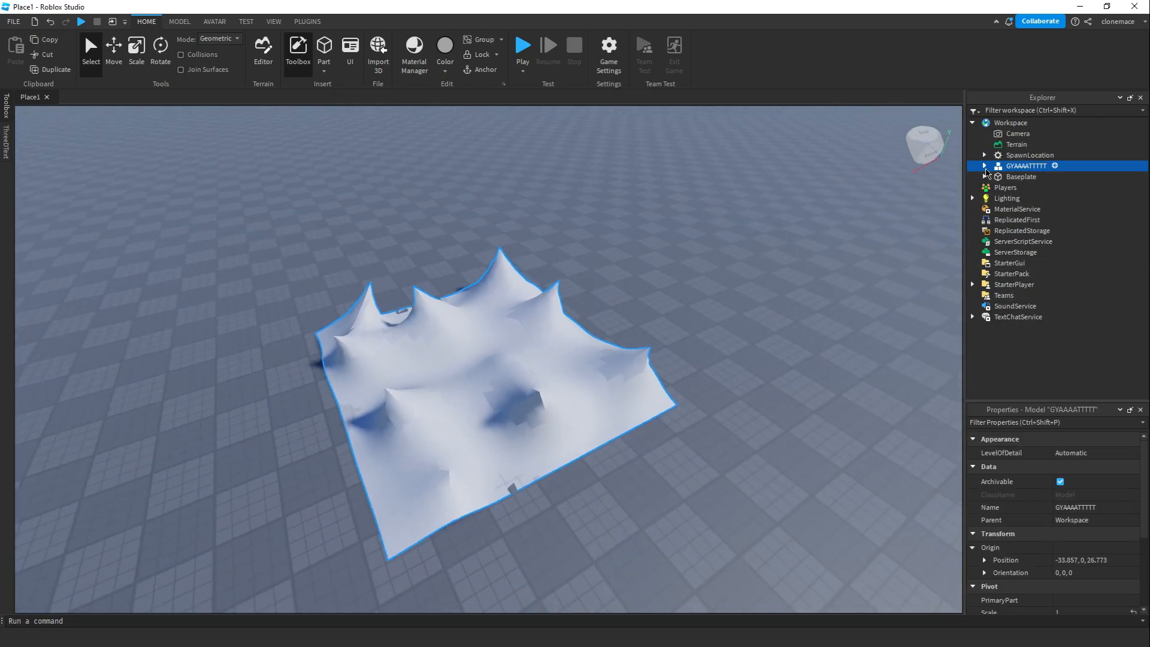
# Make both mesh parts of the imported model, Plane and Plane.001, double-sided
pyautogui.click(985, 166)
pyautogui.click(1026, 177)
pyautogui.keyDown('shift'); pyautogui.click(1028, 187); pyautogui.keyUp('shift')
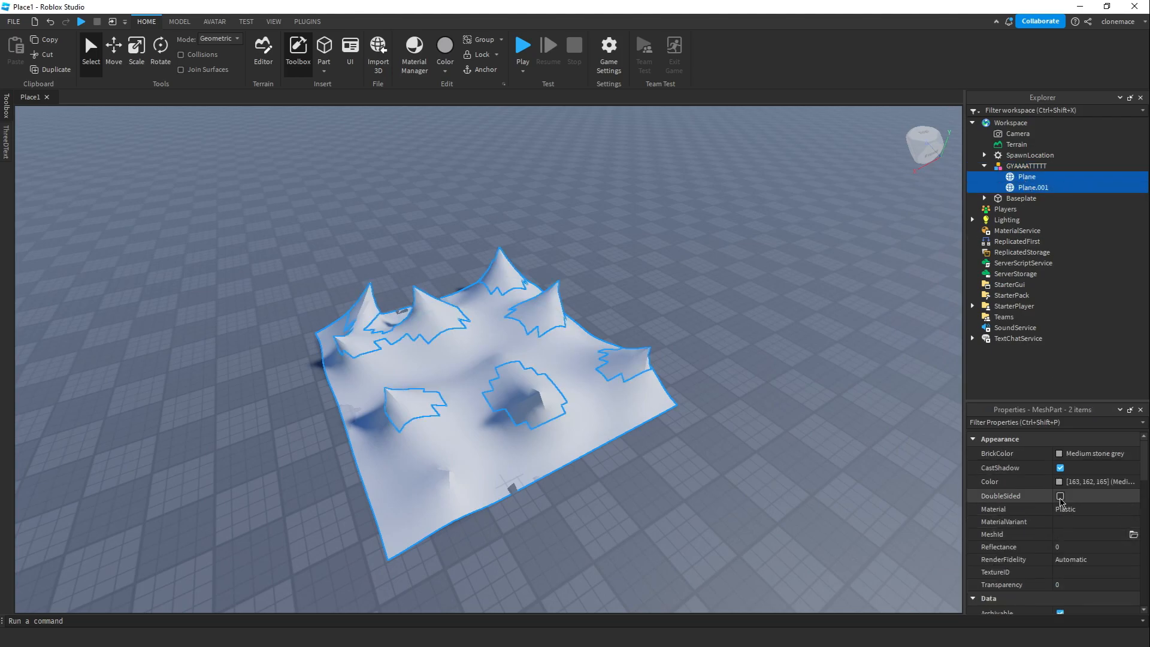
pyautogui.moveTo(793, 460); pyautogui.dragTo(793, 462, button='right')
pyautogui.scroll(3, 793, 462)
pyautogui.click(761, 539)
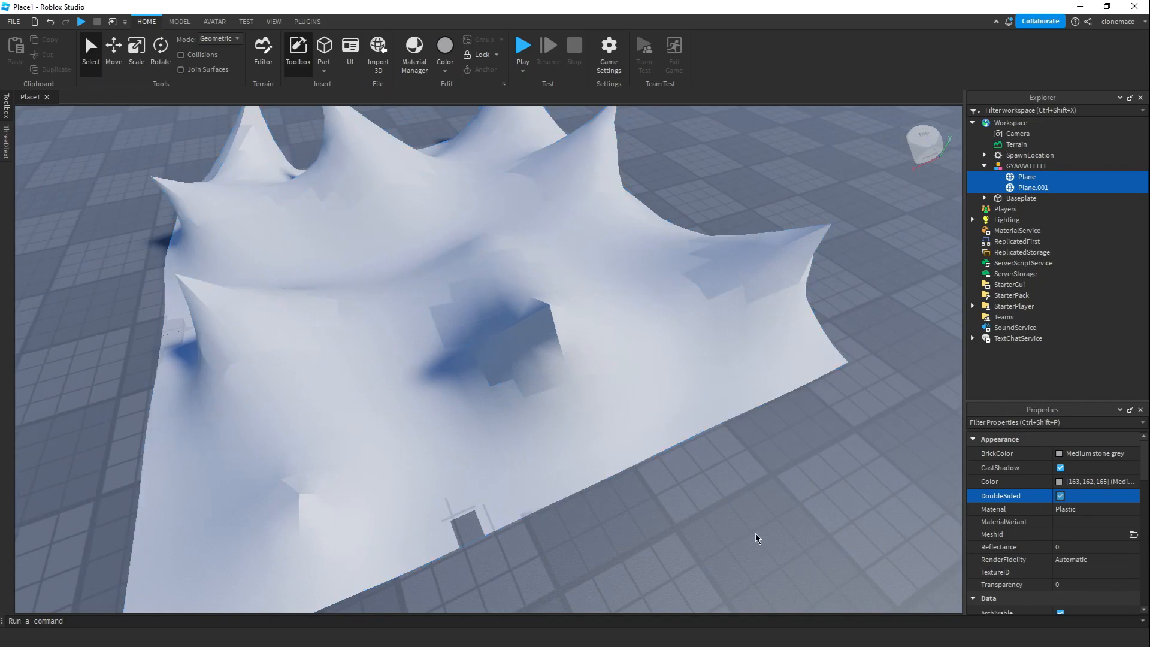
# Raise the whole imported model above the baseplate to a Y position of 3
pyautogui.moveTo(761, 539); pyautogui.dragTo(679, 474, button='right')
pyautogui.click(679, 474)
pyautogui.hotkey('ctrl', '2')
pyautogui.moveTo(813, 187); pyautogui.dragTo(600, 215, button='right')
pyautogui.click(814, 226)
pyautogui.moveTo(814, 226); pyautogui.dragTo(810, 232, button='right')
pyautogui.scroll(-3, 813, 222)
pyautogui.scroll(3, 652, 437)
pyautogui.click(655, 436)
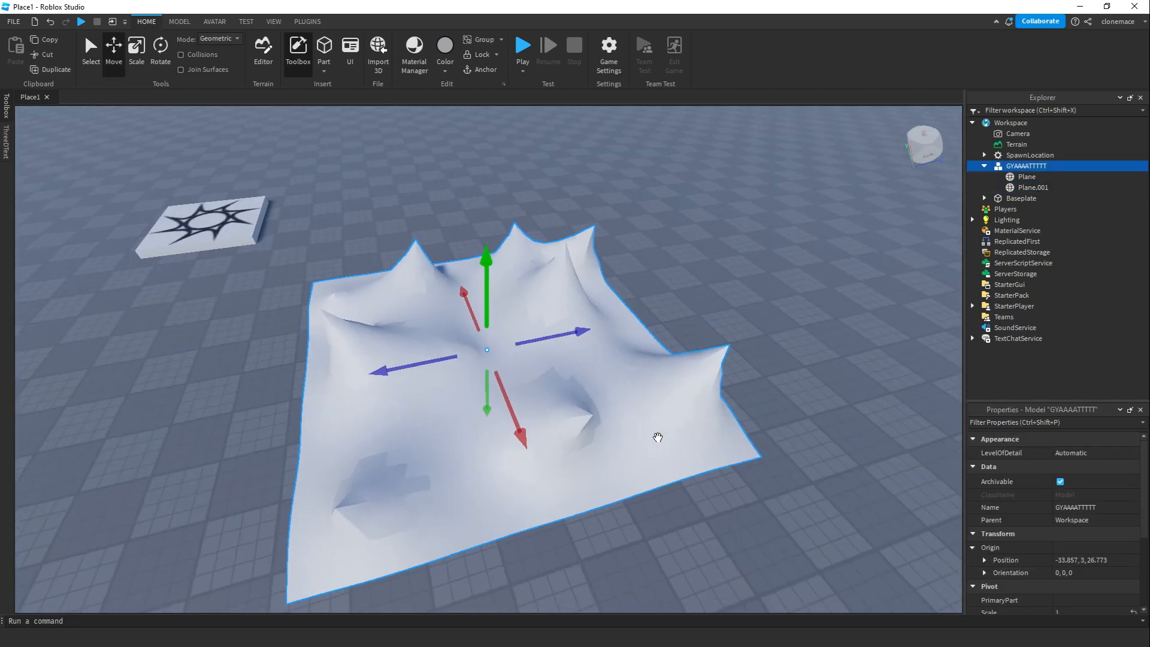
# Color the terrain mesh Plane with a custom dark gray, darkening the preset gray through the color value
pyautogui.scroll(2, 676, 440)
pyautogui.scroll(-2, 676, 439)
pyautogui.scroll(-3, 865, 259)
pyautogui.moveTo(738, 312); pyautogui.dragTo(736, 313, button='right')
pyautogui.scroll(3, 737, 310)
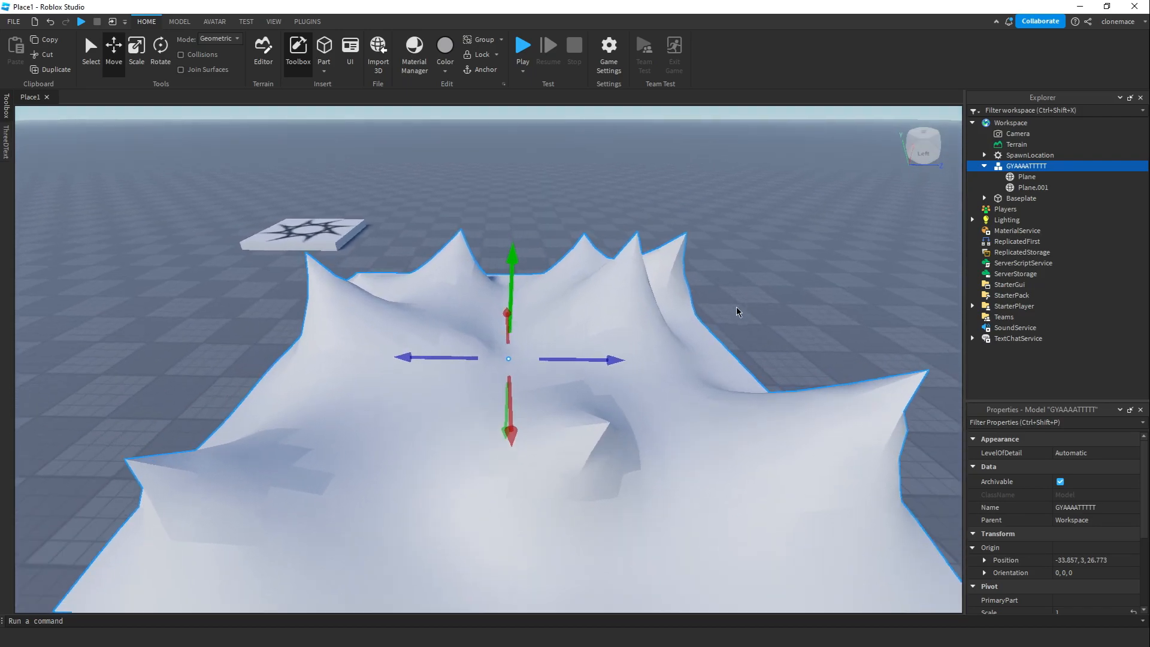
pyautogui.click(1026, 177)
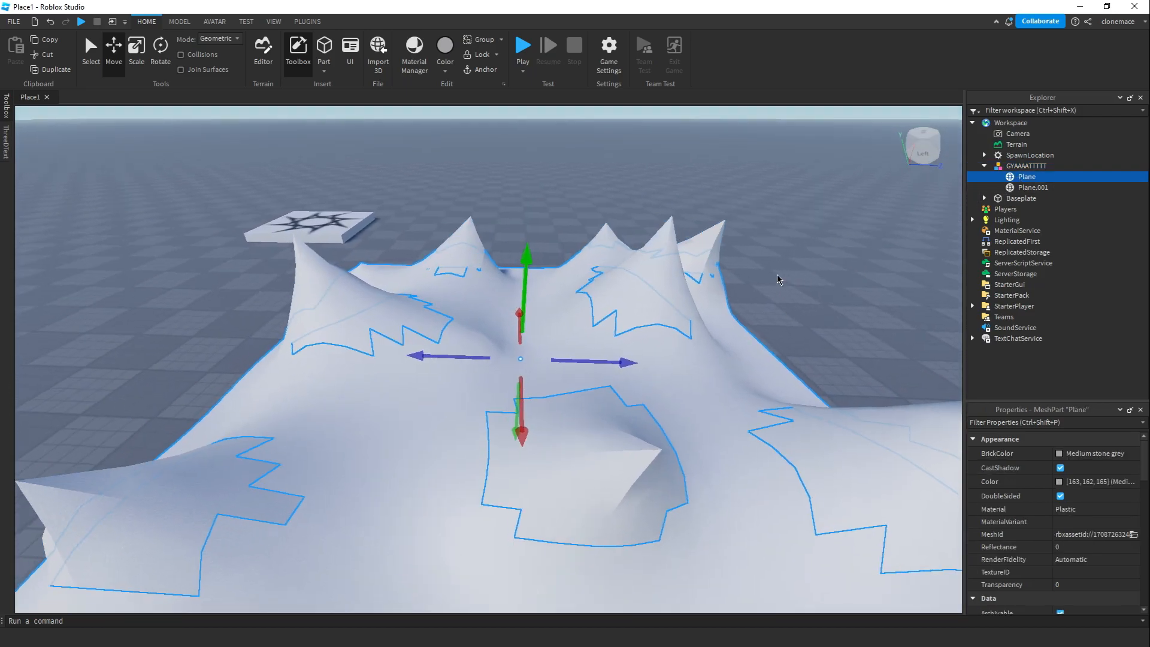
pyautogui.click(1059, 454)
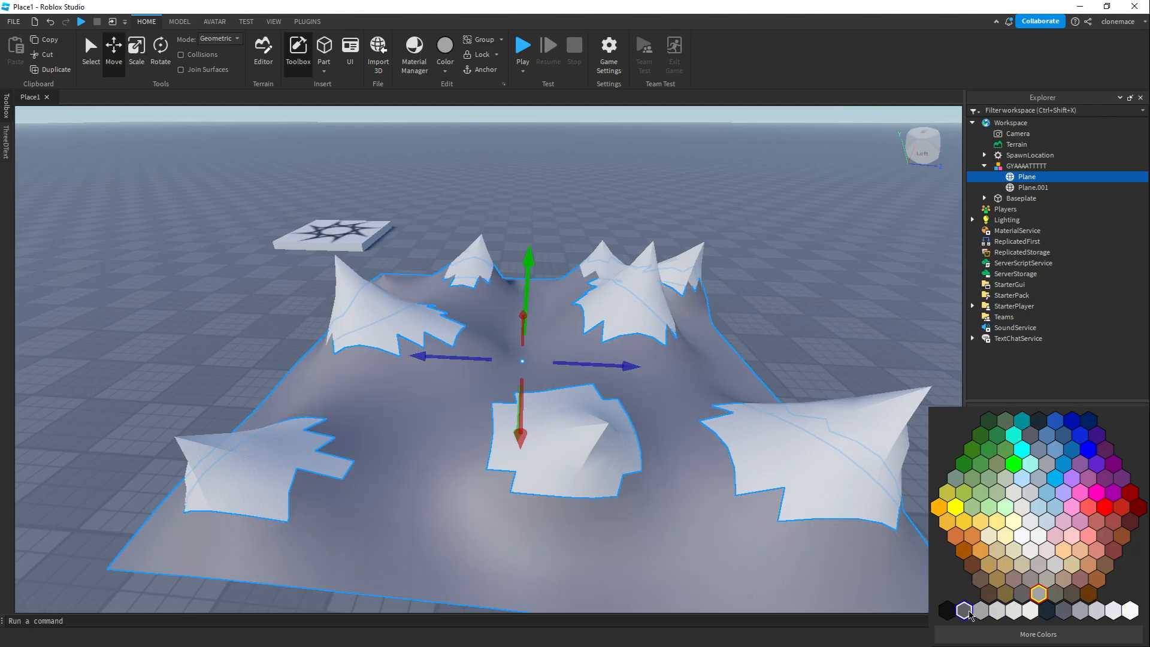
pyautogui.click(965, 611)
pyautogui.click(1059, 454)
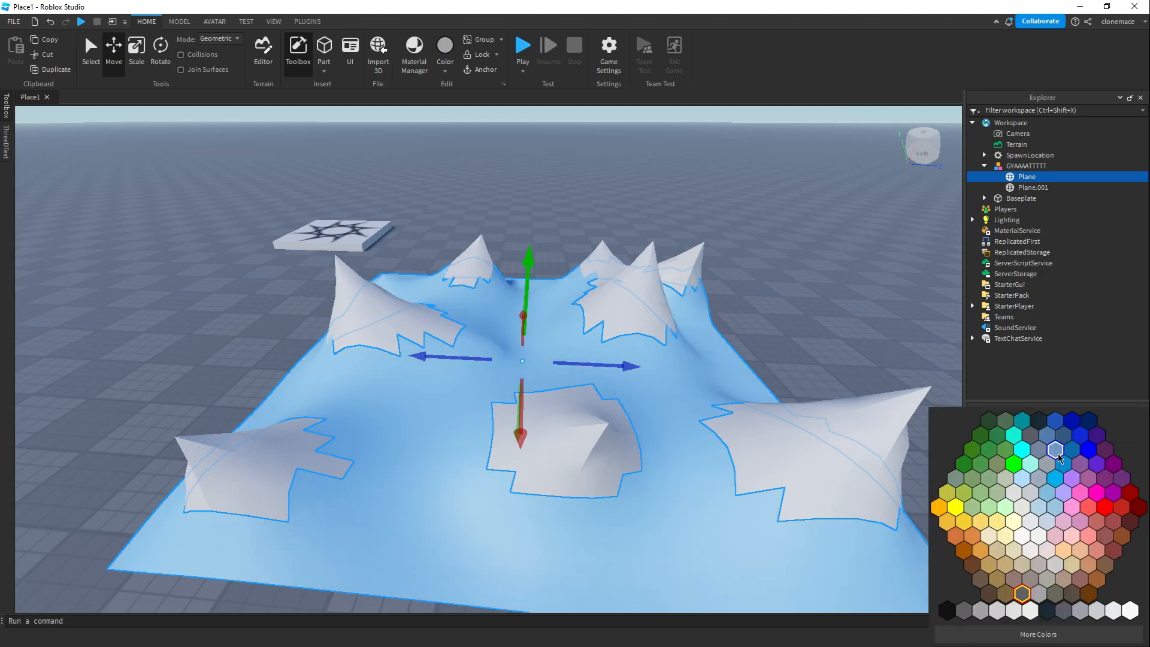
pyautogui.click(1037, 633)
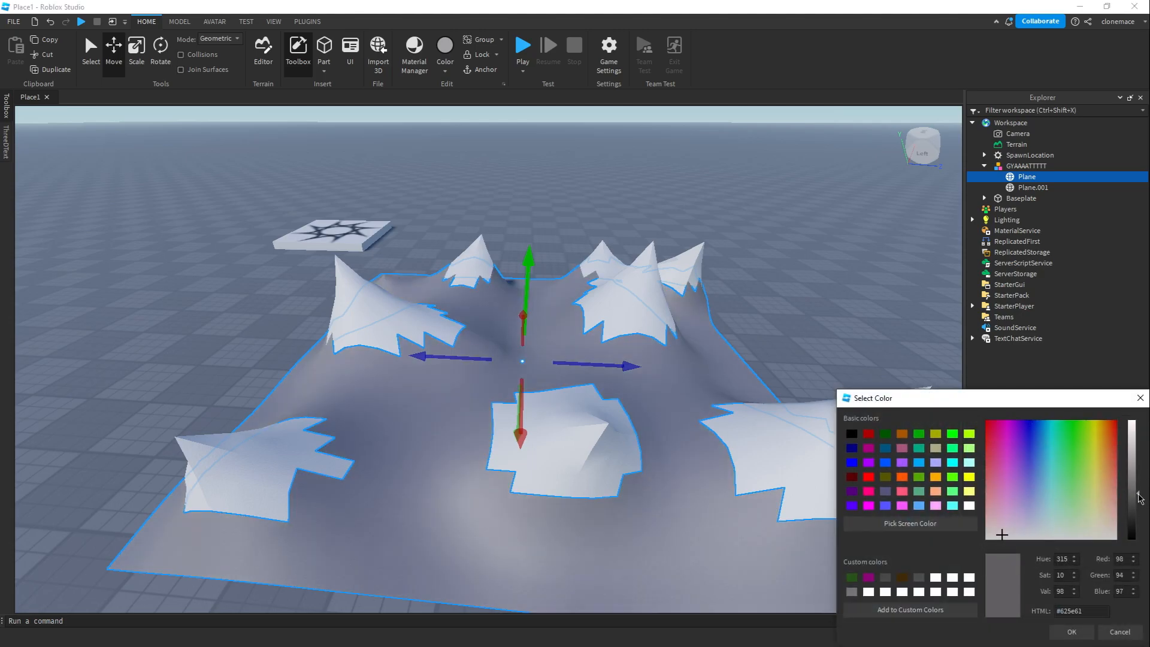
pyautogui.moveTo(1138, 494); pyautogui.dragTo(1139, 509)
pyautogui.click(1083, 629)
# Set the BrickColor of the snow-cap mesh Plane.001 to white
pyautogui.click(1040, 186)
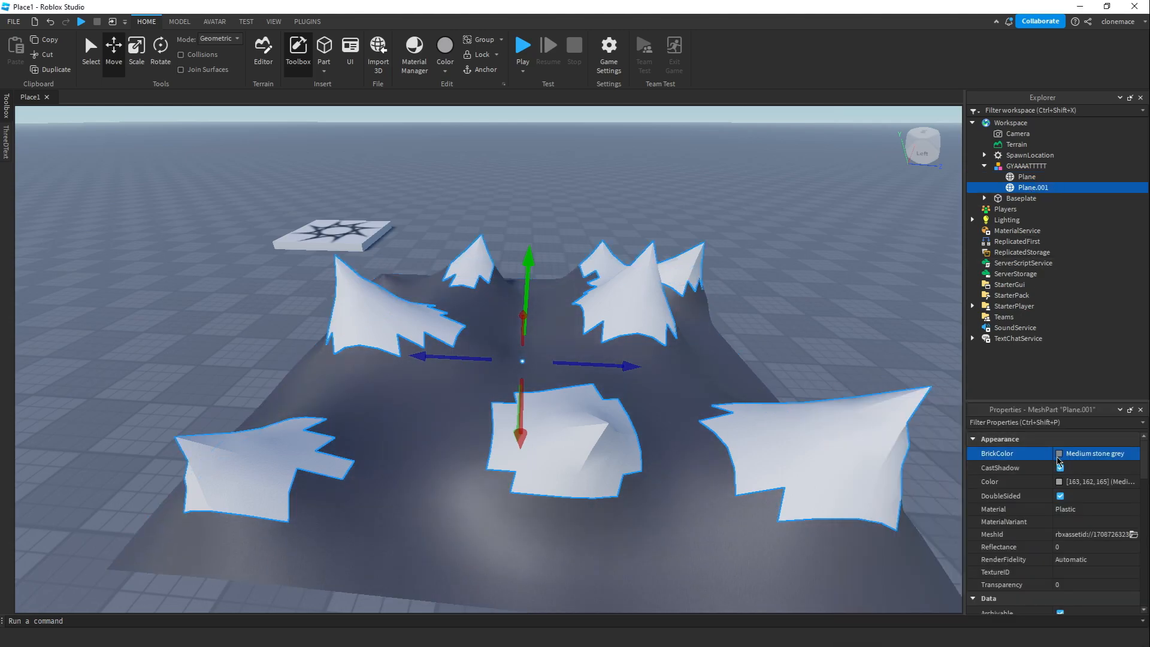
pyautogui.click(1057, 456)
pyautogui.click(1129, 610)
# Move the mountain model away from the spawn to about X 131, Z 197 and enlarge it to a scale of 4.257
pyautogui.moveTo(677, 276); pyautogui.dragTo(777, 215, button='right')
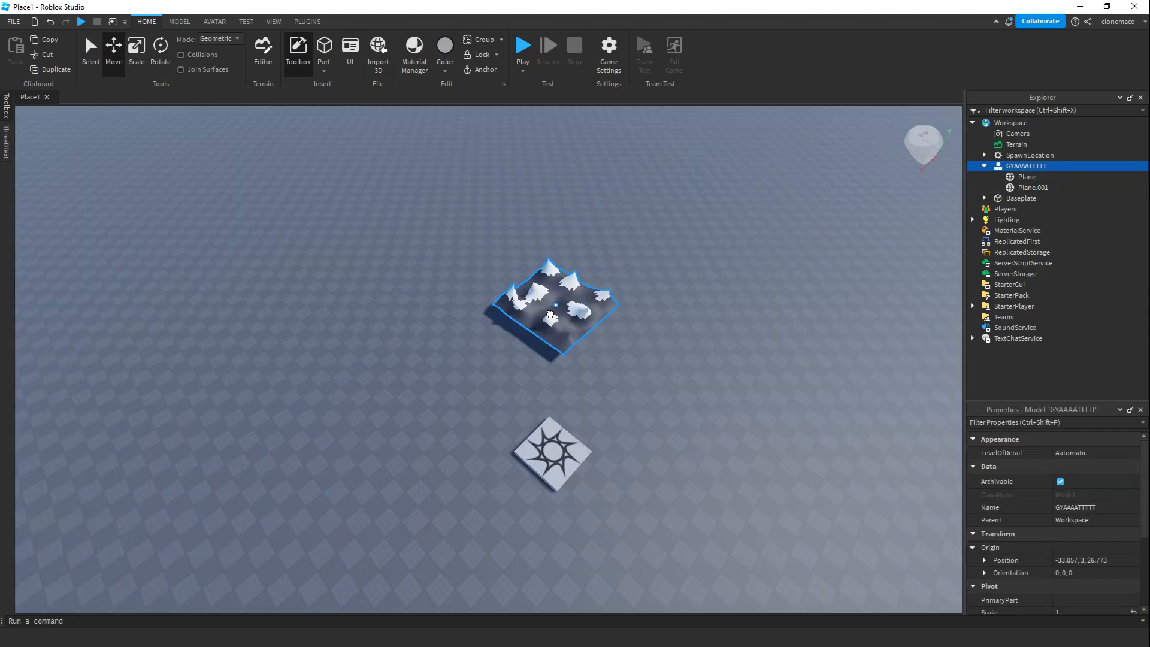
pyautogui.moveTo(539, 302); pyautogui.dragTo(450, 108)
pyautogui.click(136, 54)
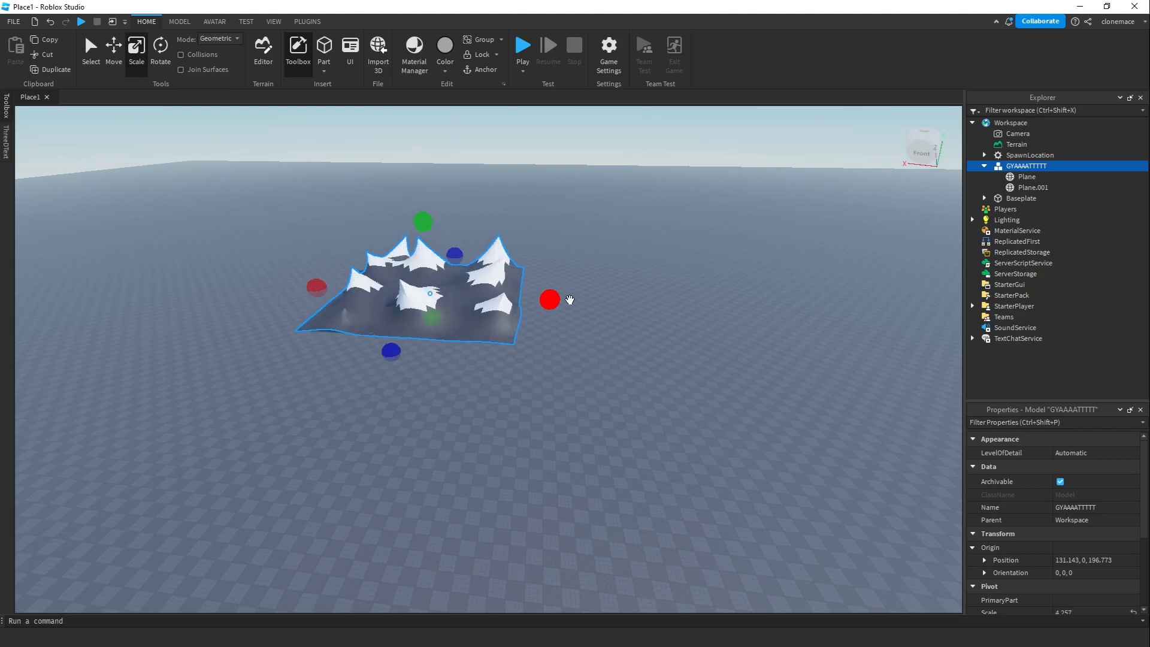
pyautogui.moveTo(568, 294); pyautogui.dragTo(557, 309, button='right')
pyautogui.scroll(2, 424, 287)
# Paste copies of the mountain model, moving and rotating them until eight overlapping models form a mountain range
pyautogui.hotkey('ctrl', '2')
pyautogui.scroll(5, 601, 351)
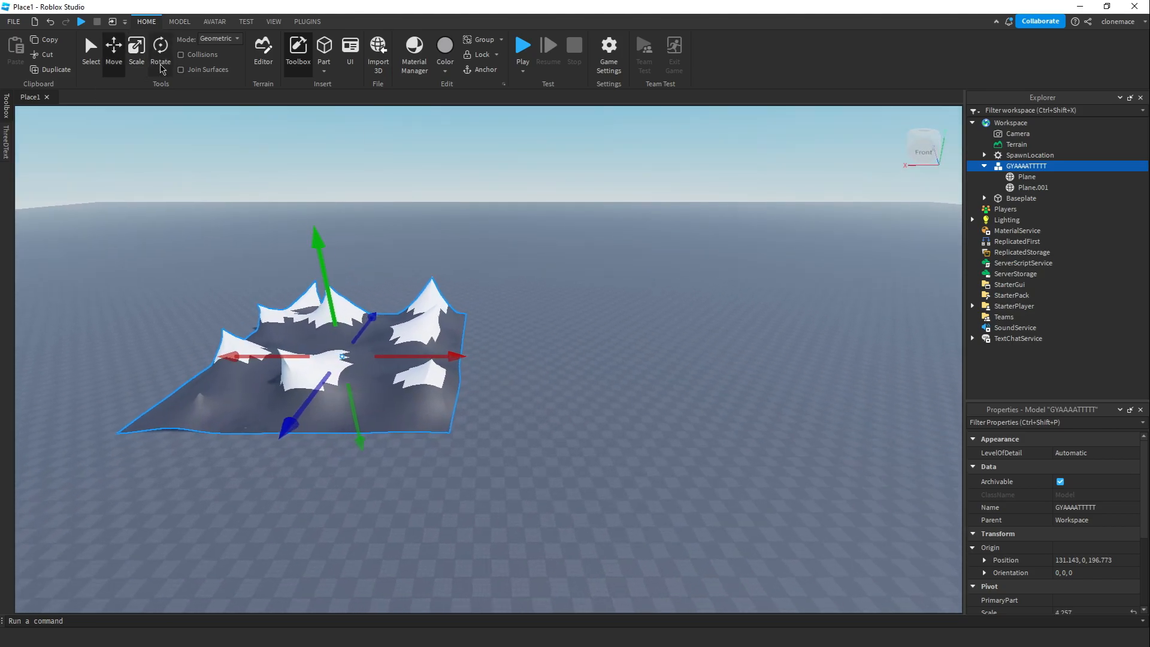
pyautogui.hotkey('ctrl', 'c')
pyautogui.hotkey('ctrl', 'v')
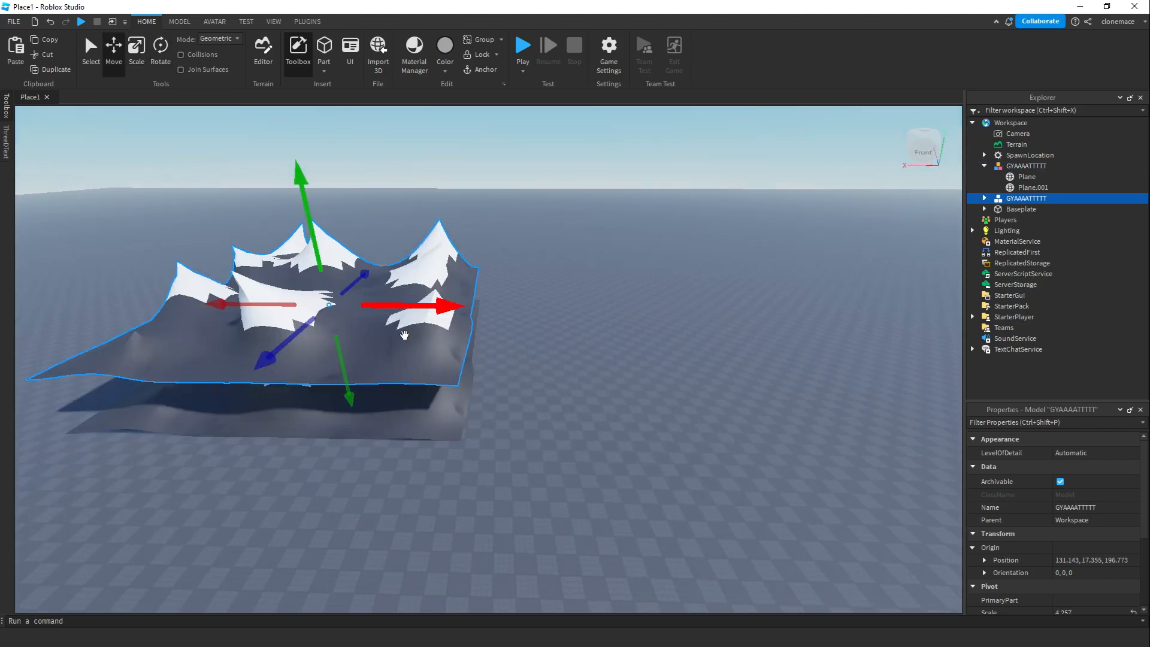
pyautogui.moveTo(404, 335); pyautogui.dragTo(642, 404)
pyautogui.click(152, 50)
pyautogui.moveTo(503, 368); pyautogui.dragTo(450, 341)
pyautogui.hotkey('ctrl', '2')
pyautogui.hotkey('ctrl', '3')
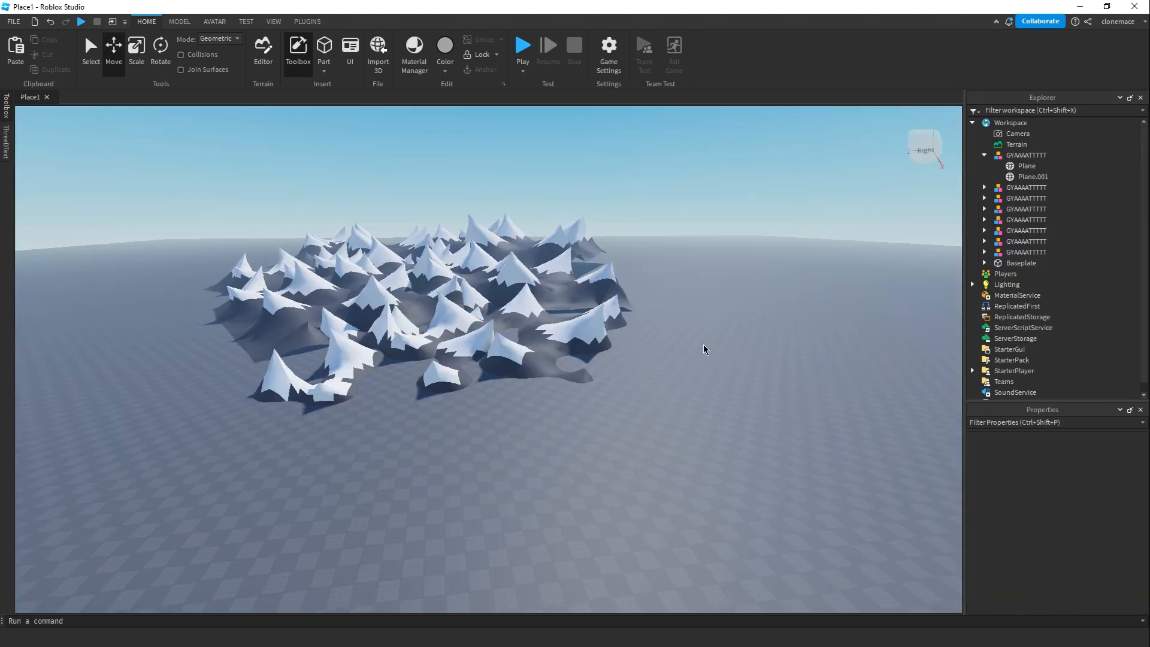
# Examine the assembled mountain range from a low viewpoint among the peaks
pyautogui.scroll(8, 704, 349)
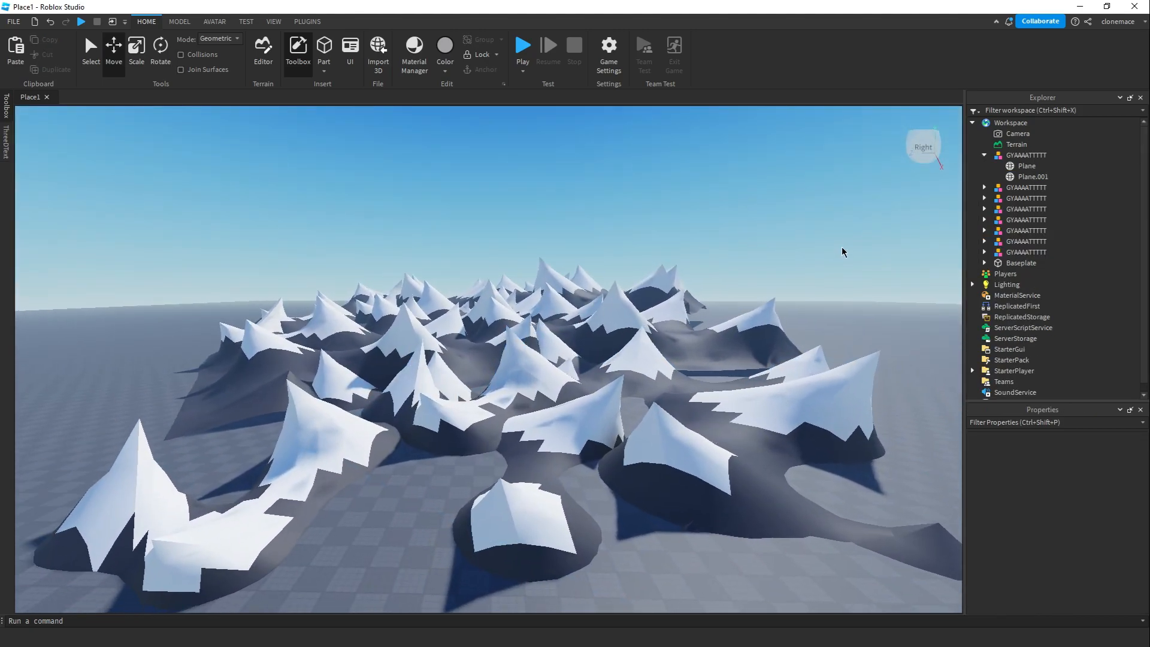
pyautogui.moveTo(841, 252); pyautogui.dragTo(841, 252, button='right')
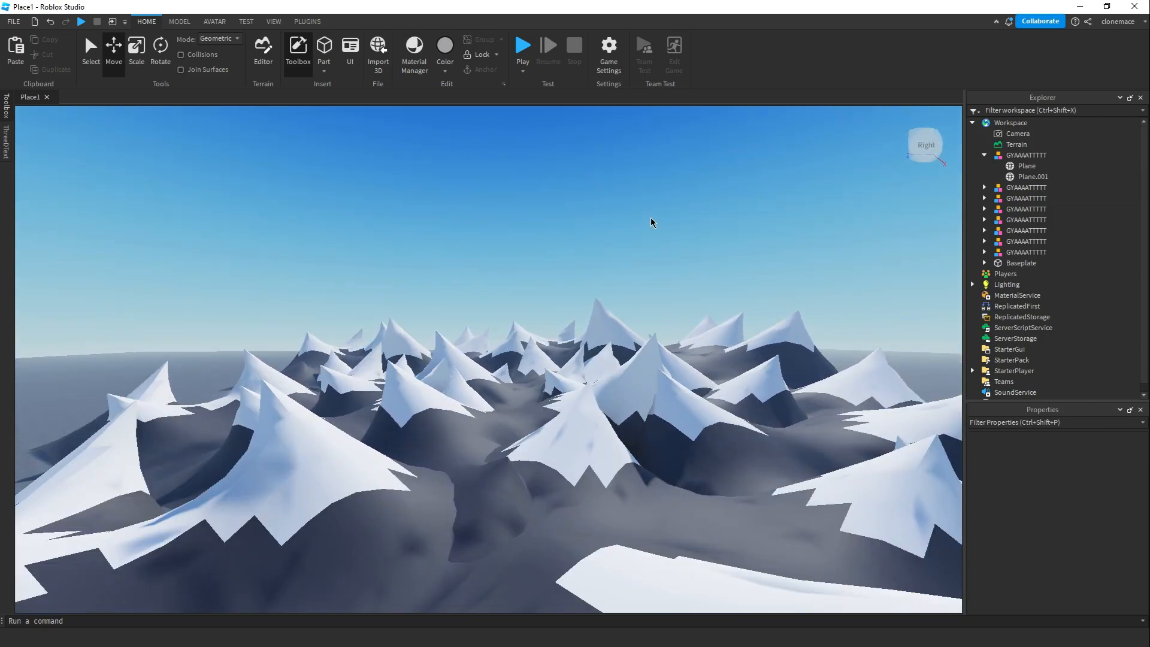
pyautogui.press('w')
pyautogui.moveTo(651, 218); pyautogui.dragTo(651, 218, button='right')
pyautogui.click(543, 312)
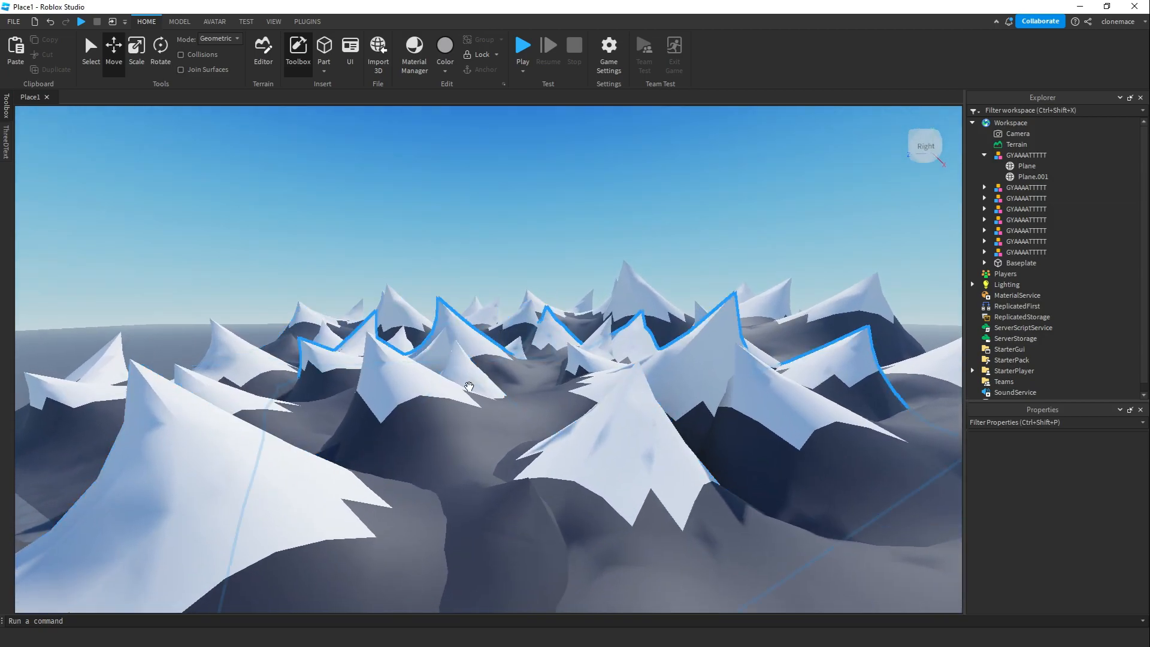
pyautogui.scroll(-2, 468, 387)
pyautogui.click(577, 236)
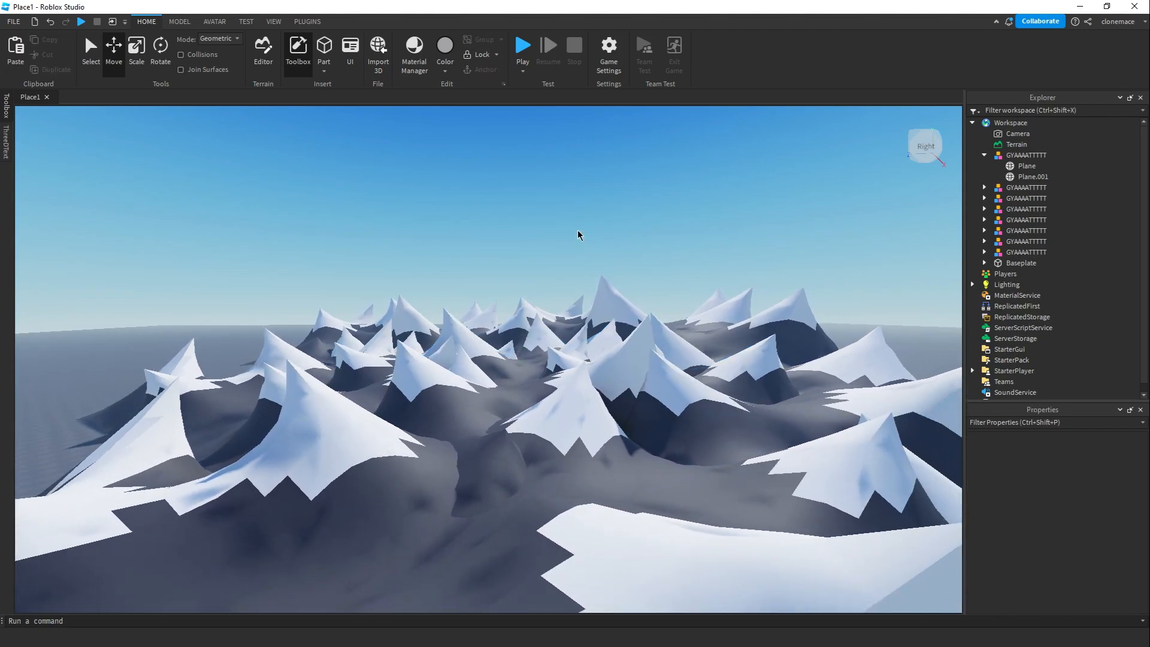
# Examine the whole mountain range from above and closer to the peaks, checking its outline and the overlaps between models
pyautogui.press('w')
pyautogui.moveTo(633, 261); pyautogui.dragTo(632, 261, button='right')
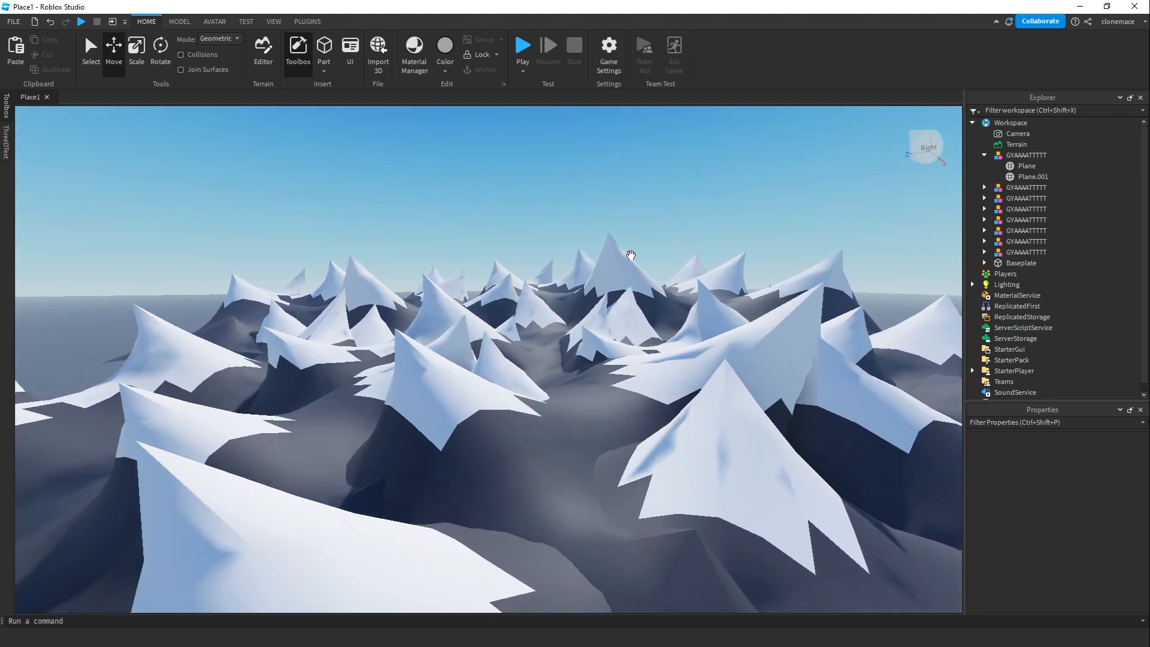
pyautogui.moveTo(630, 255); pyautogui.dragTo(631, 255, button='right')
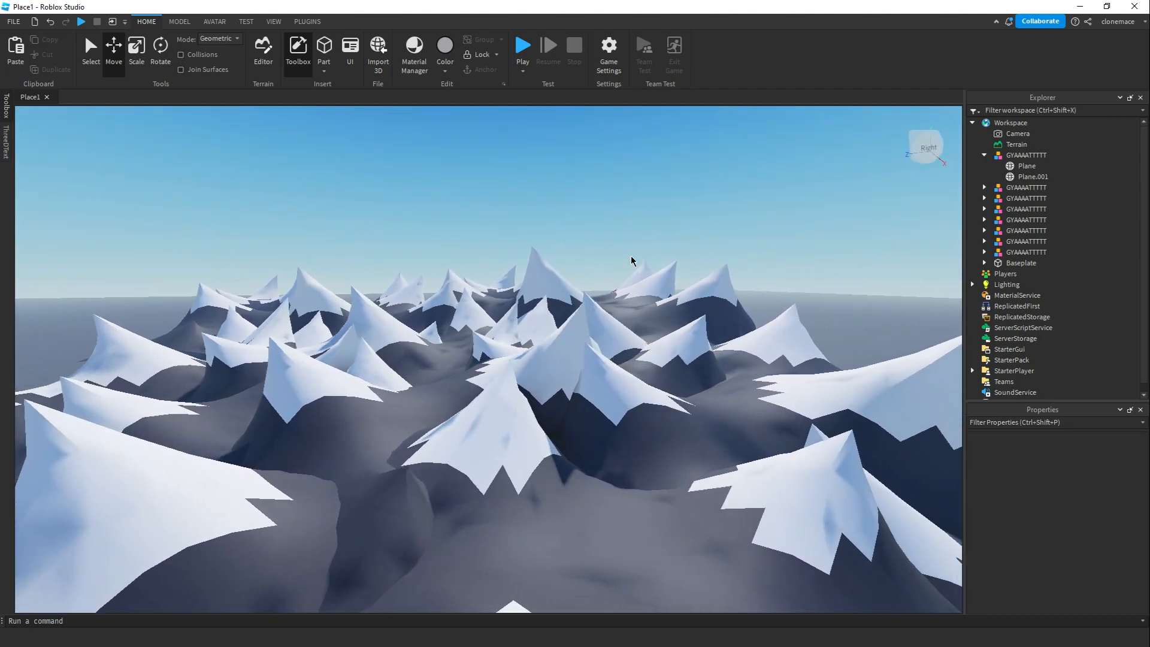
pyautogui.moveTo(630, 261); pyautogui.dragTo(631, 261, button='right')
pyautogui.scroll(-5, 630, 261)
pyautogui.moveTo(686, 347); pyautogui.dragTo(685, 349, button='right')
pyautogui.scroll(5, 685, 349)
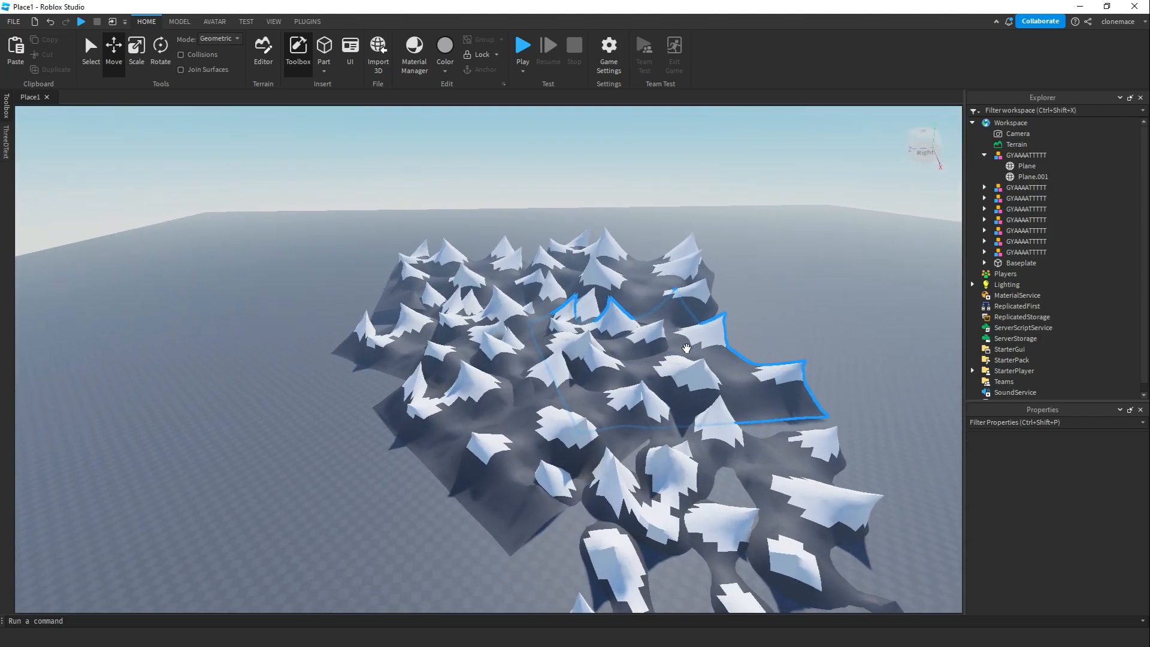
pyautogui.press('w')
pyautogui.press('d')
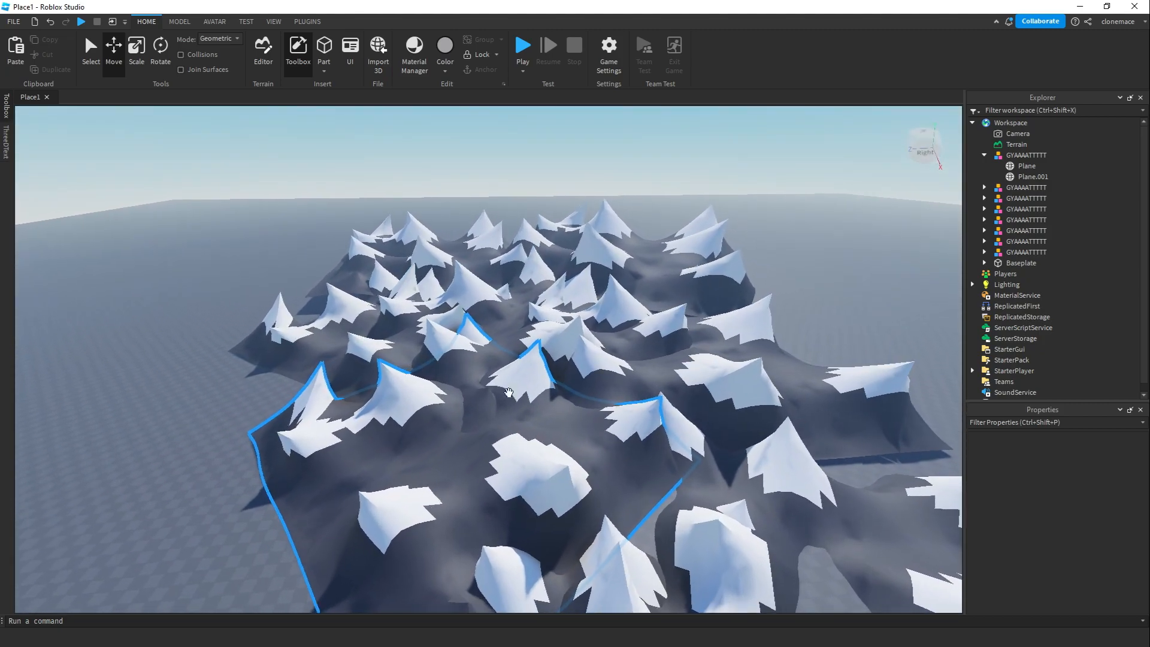
pyautogui.press('w')
pyautogui.press('d')
pyautogui.moveTo(694, 397); pyautogui.dragTo(693, 397, button='right')
pyautogui.moveTo(325, 319); pyautogui.dragTo(626, 280, button='right')
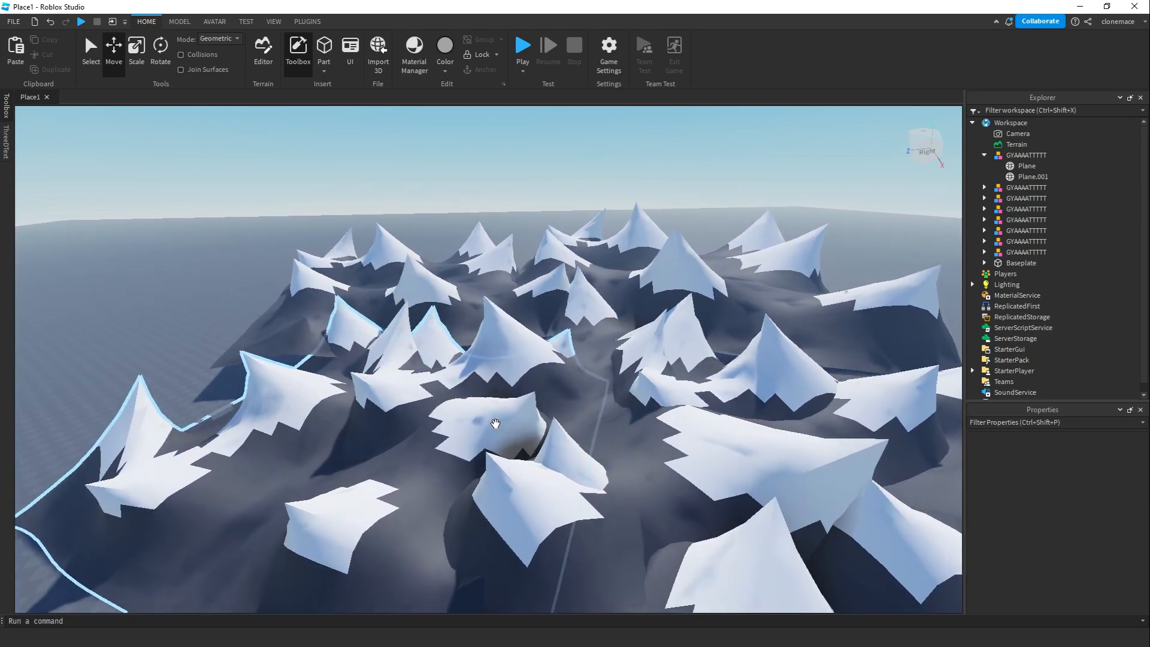
pyautogui.press('w')
pyautogui.moveTo(495, 423); pyautogui.dragTo(468, 427, button='right')
pyautogui.press('s')
pyautogui.press('s')
pyautogui.press('w')
pyautogui.press('d')
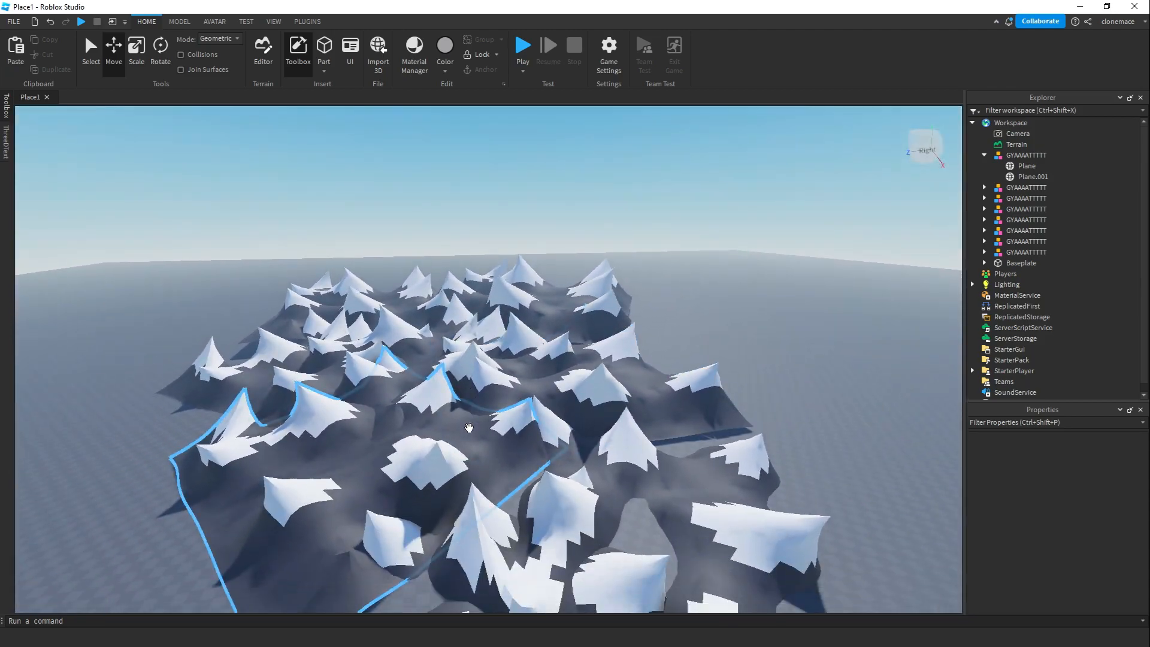
pyautogui.press('w')
pyautogui.moveTo(556, 416); pyautogui.dragTo(532, 415, button='right')
pyautogui.press('s')
pyautogui.press('w')
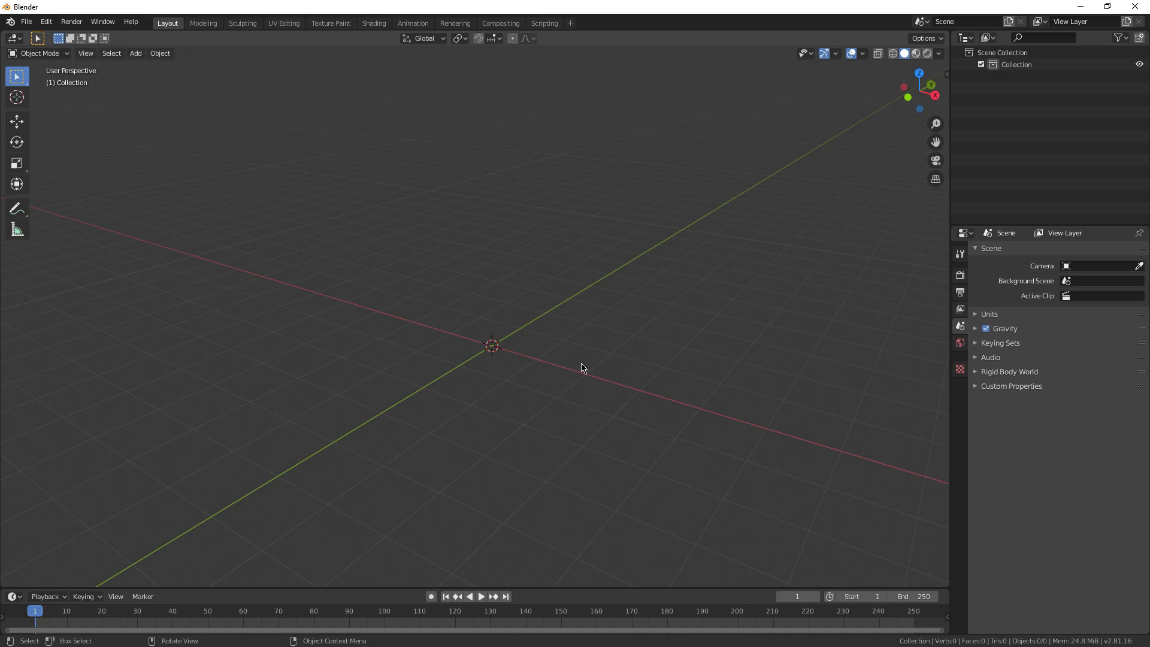
# Switch to Blender and search the add-on preferences for "land" to check that A.N.T.Landscape is enabled
pyautogui.moveTo(581, 365); pyautogui.dragTo(557, 376, button='middle')
pyautogui.moveTo(500, 327); pyautogui.dragTo(456, 310, button='middle')
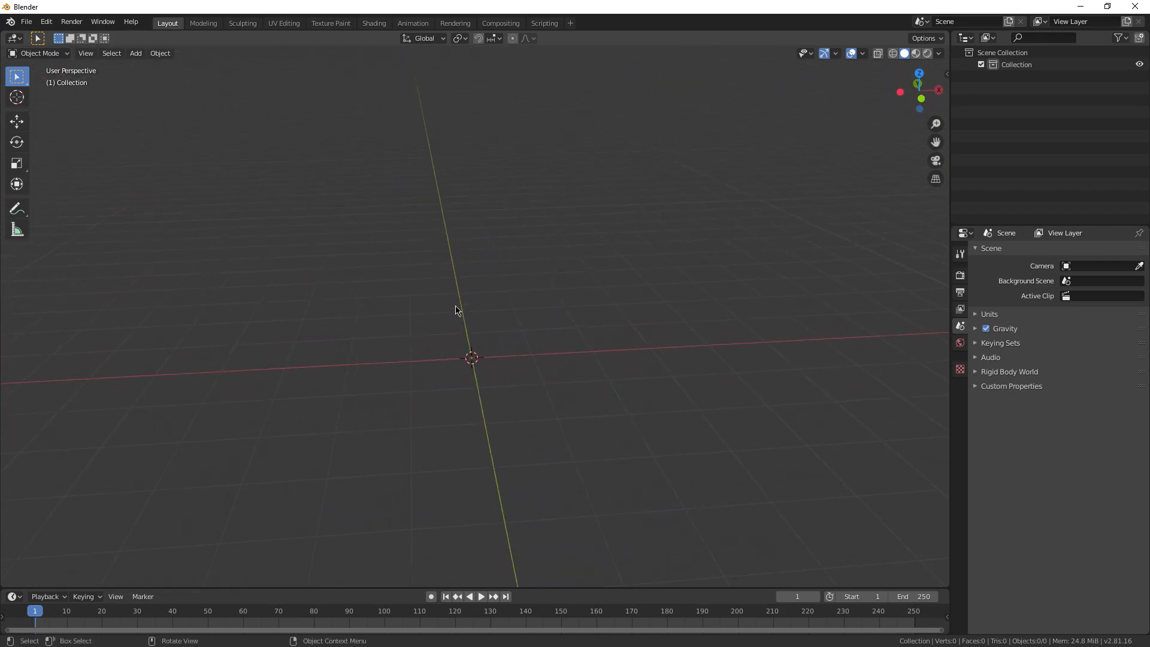
pyautogui.click(46, 21)
pyautogui.click(101, 192)
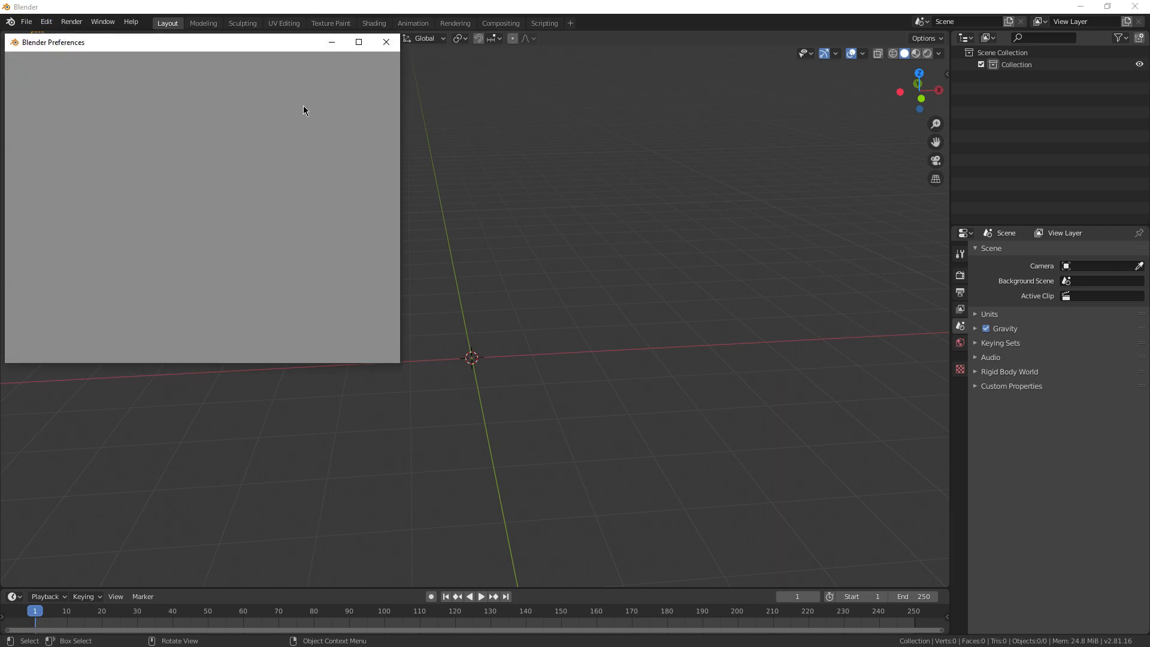
pyautogui.write('l')
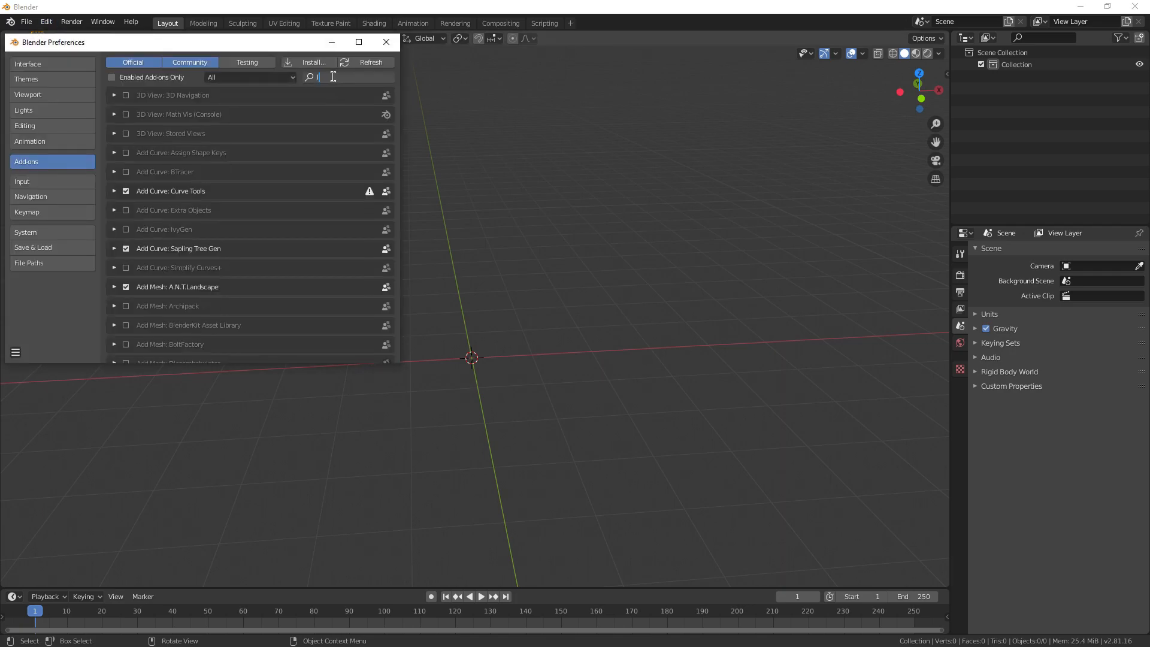
pyautogui.write('and')
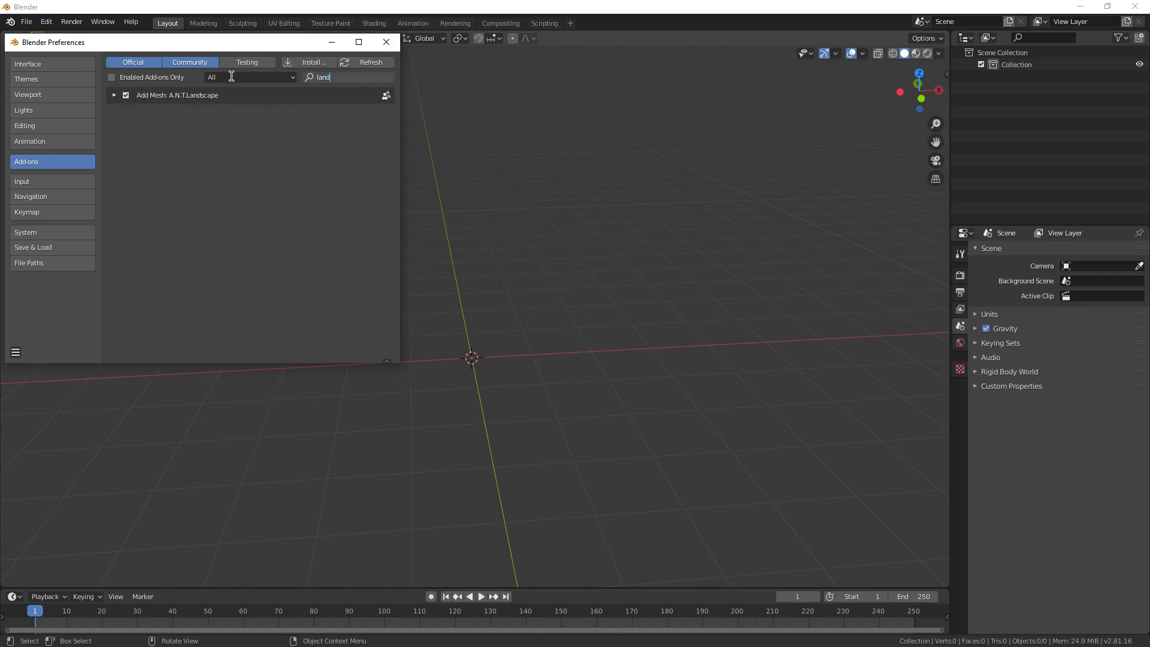
pyautogui.click(385, 44)
# Add a Landscape mesh at the scene origin and expand its noise tool settings
pyautogui.moveTo(482, 235); pyautogui.dragTo(475, 291, button='middle')
pyautogui.hotkey('shift', 'a')
pyautogui.moveTo(465, 282)
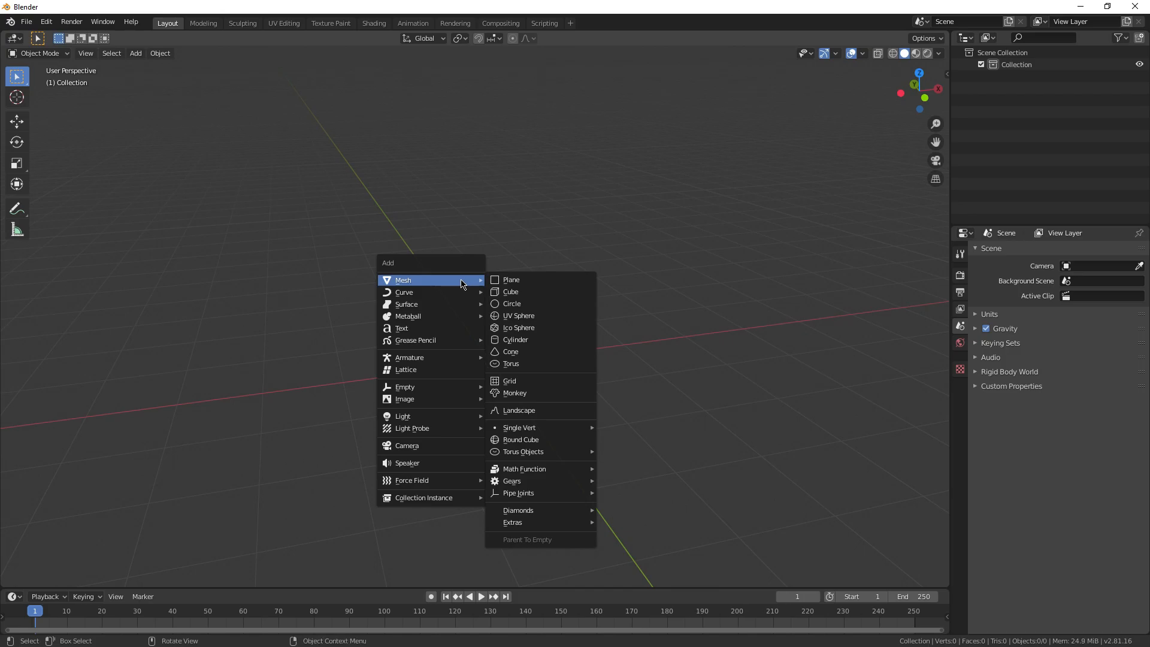
pyautogui.click(524, 413)
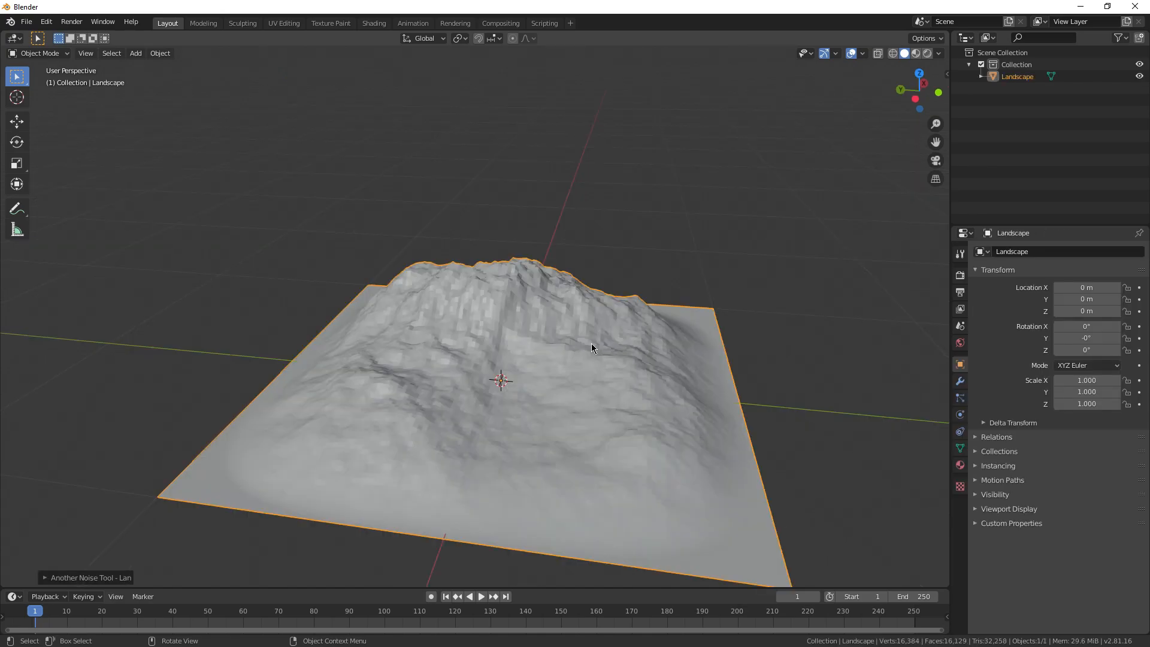
pyautogui.keyDown('shift'); pyautogui.moveTo(458, 326); pyautogui.dragTo(441, 282, button='middle'); pyautogui.keyUp('shift')
pyautogui.moveTo(441, 283); pyautogui.dragTo(514, 391, button='middle')
pyautogui.scroll(-2, 437, 282)
pyautogui.moveTo(610, 447); pyautogui.dragTo(556, 416, button='middle')
pyautogui.moveTo(476, 433); pyautogui.dragTo(445, 435, button='middle')
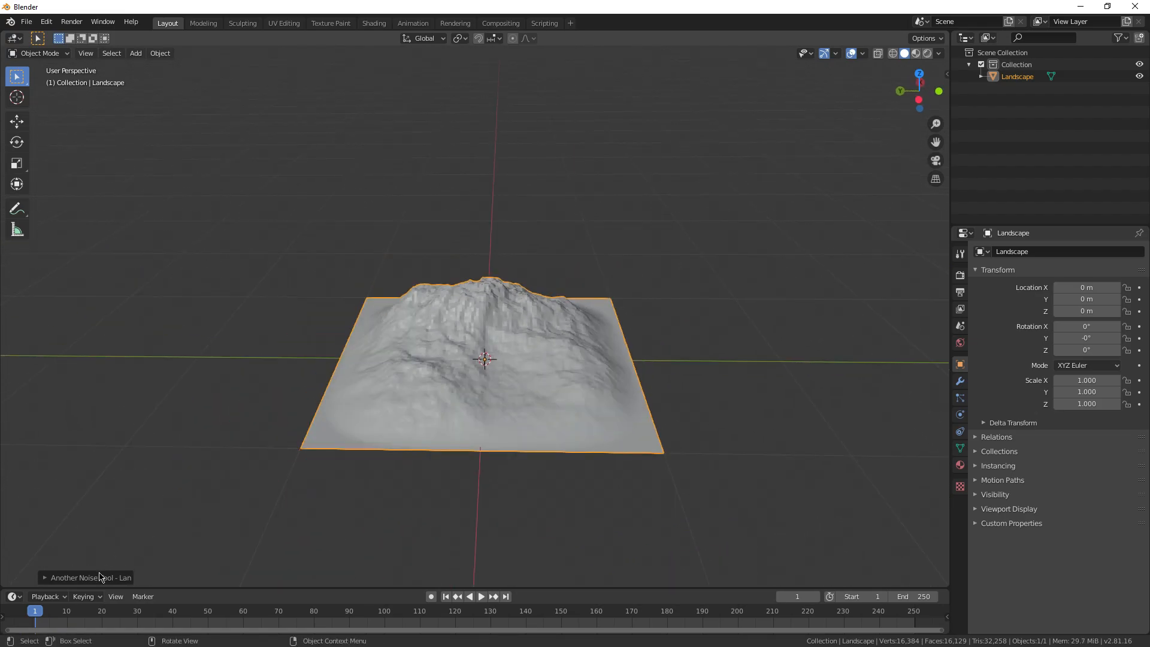
pyautogui.click(100, 577)
pyautogui.keyDown('shift'); pyautogui.moveTo(436, 302); pyautogui.dragTo(433, 323, button='middle'); pyautogui.keyUp('shift')
pyautogui.scroll(2, 434, 329)
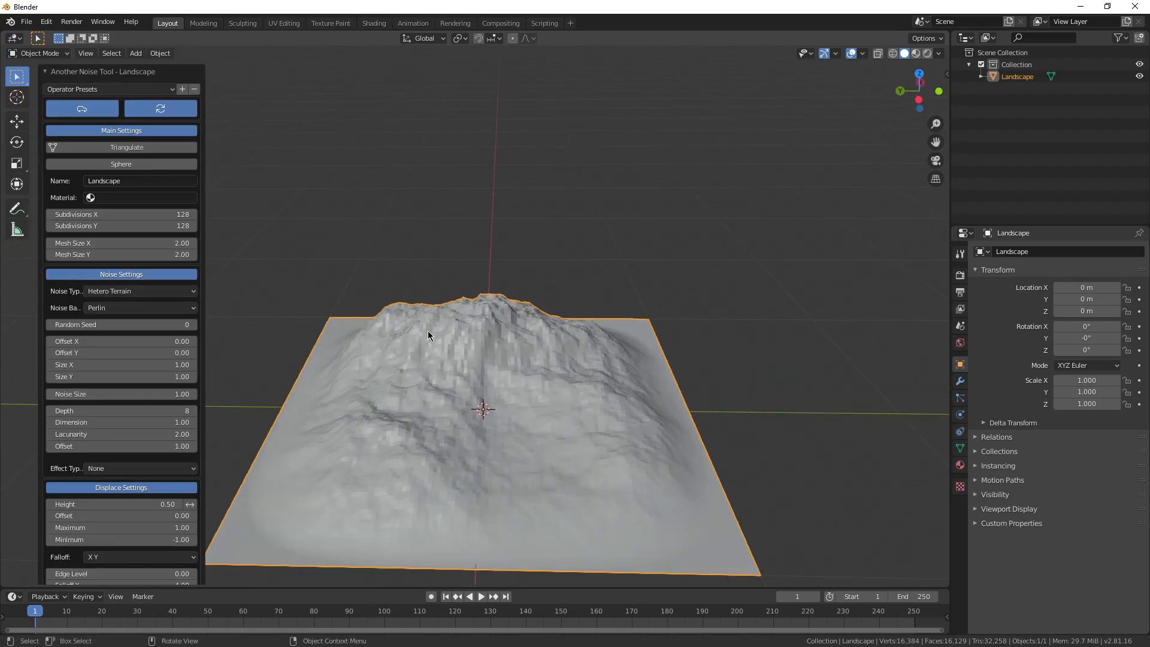
pyautogui.scroll(2, 431, 368)
# Try the Triangulate and Sphere options on the landscape and turn both off again
pyautogui.click(155, 148)
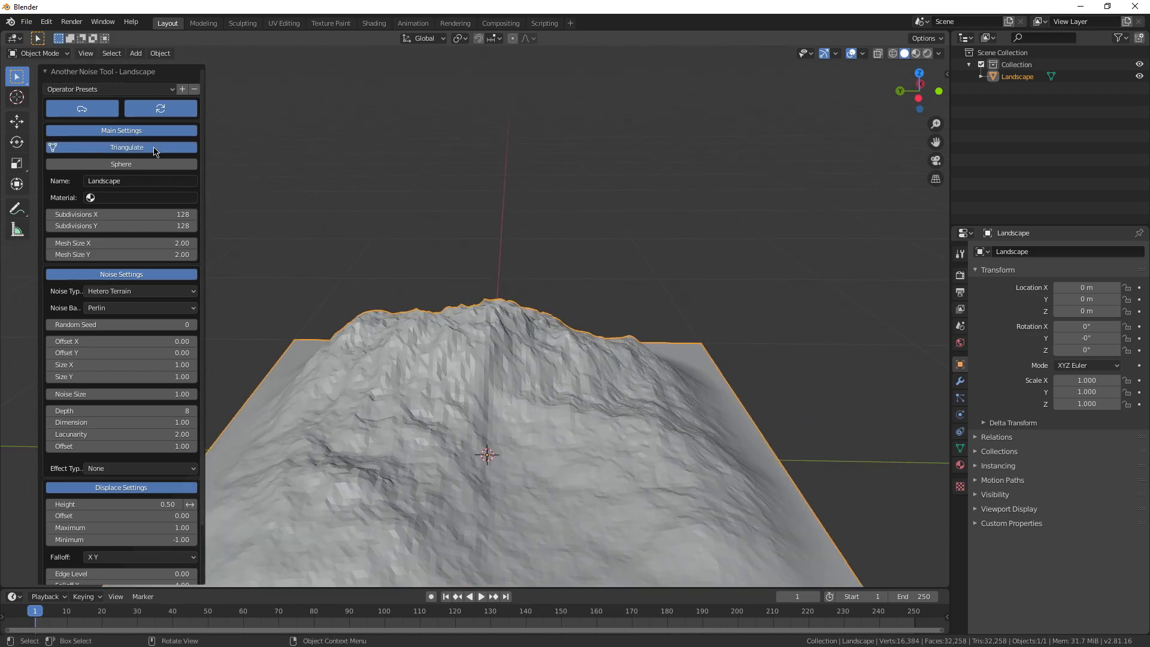
pyautogui.moveTo(472, 390); pyautogui.dragTo(431, 434, button='middle')
pyautogui.click(180, 148)
pyautogui.click(167, 165)
pyautogui.moveTo(549, 290); pyautogui.dragTo(482, 389, button='middle')
pyautogui.scroll(-4, 587, 296)
pyautogui.click(102, 164)
# Set the landscape's mesh size to 2.66 in X and 3.62 in Y, and its random seed to 2
pyautogui.moveTo(120, 243); pyautogui.dragTo(238, 255)
pyautogui.scroll(-3, 411, 243)
pyautogui.moveTo(461, 359); pyautogui.dragTo(577, 362, button='middle')
pyautogui.moveTo(277, 367); pyautogui.dragTo(295, 367, button='middle')
pyautogui.click(194, 326)
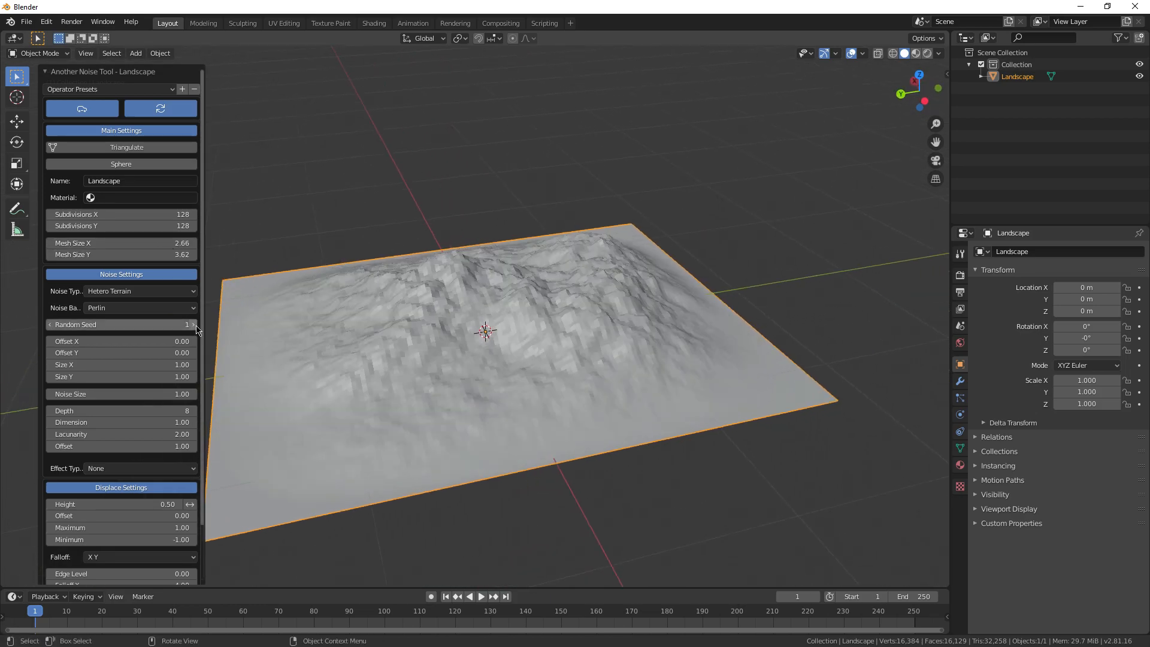
pyautogui.click(195, 327)
# Set the landscape's displacement height to 2.48 and its maximum to 2.02
pyautogui.scroll(-3, 125, 406)
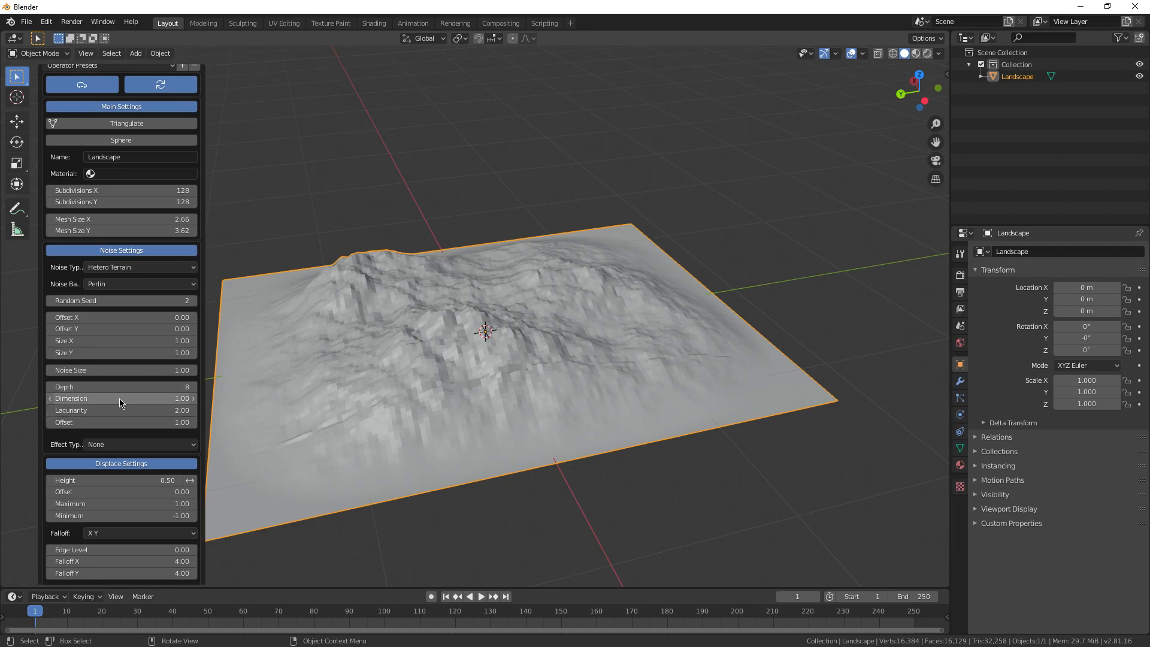
pyautogui.moveTo(120, 441); pyautogui.dragTo(251, 442)
pyautogui.moveTo(587, 327); pyautogui.dragTo(494, 309, button='middle')
pyautogui.moveTo(119, 465); pyautogui.dragTo(215, 465)
pyautogui.scroll(3, 615, 268)
pyautogui.scroll(-5, 604, 272)
# Set the landscape's noise depth to 4
pyautogui.moveTo(563, 287); pyautogui.dragTo(439, 328, button='middle')
pyautogui.moveTo(120, 348); pyautogui.dragTo(84, 349)
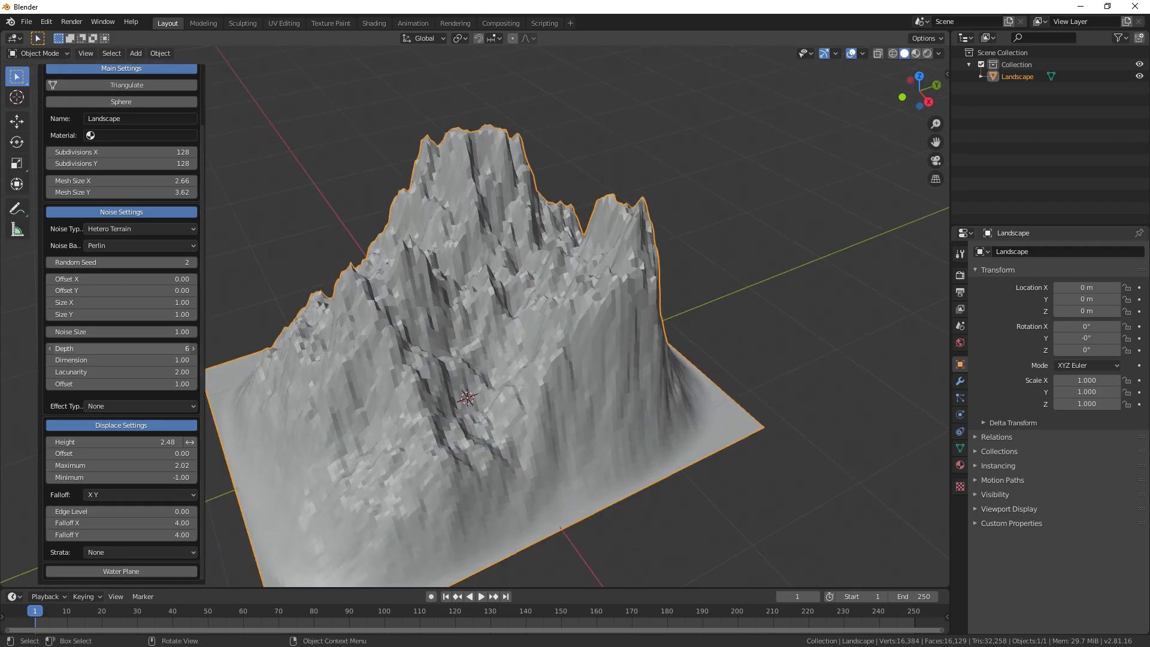
pyautogui.moveTo(479, 359); pyautogui.dragTo(520, 366, button='middle')
# Try Voronoi F3 as the landscape's noise basis
pyautogui.click(138, 245)
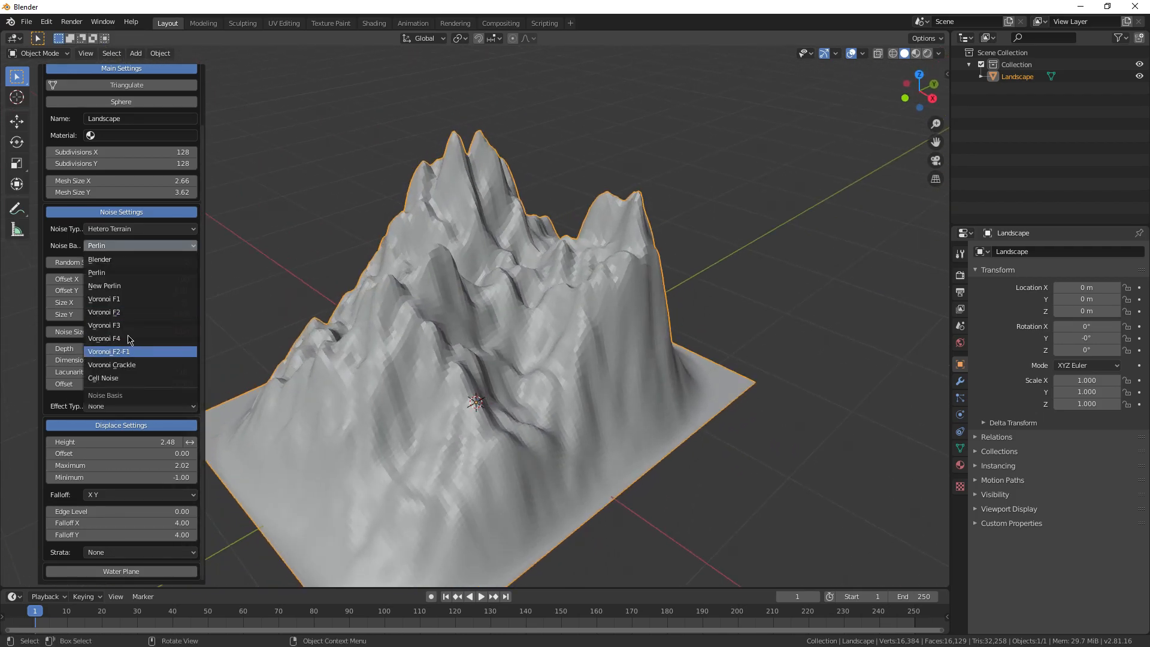
pyautogui.click(128, 327)
pyautogui.moveTo(335, 263); pyautogui.dragTo(385, 251, button='middle')
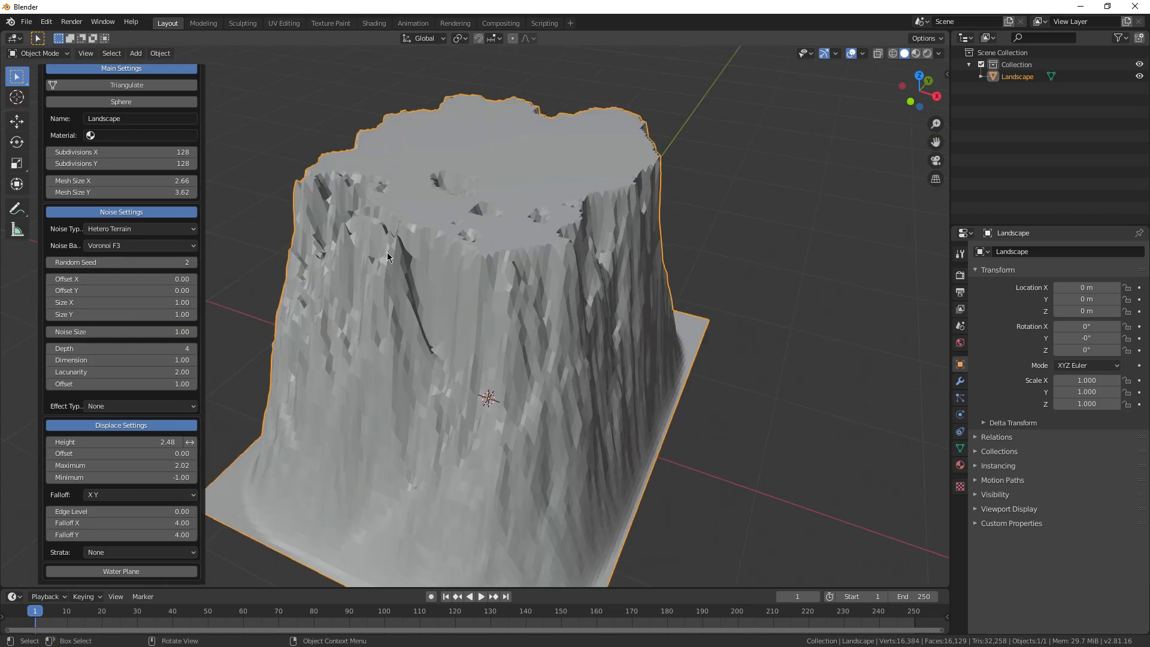
# Set the landscape's noise basis to Voronoi F2-F1
pyautogui.click(160, 247)
pyautogui.click(147, 352)
pyautogui.moveTo(335, 349); pyautogui.dragTo(443, 427, button='middle')
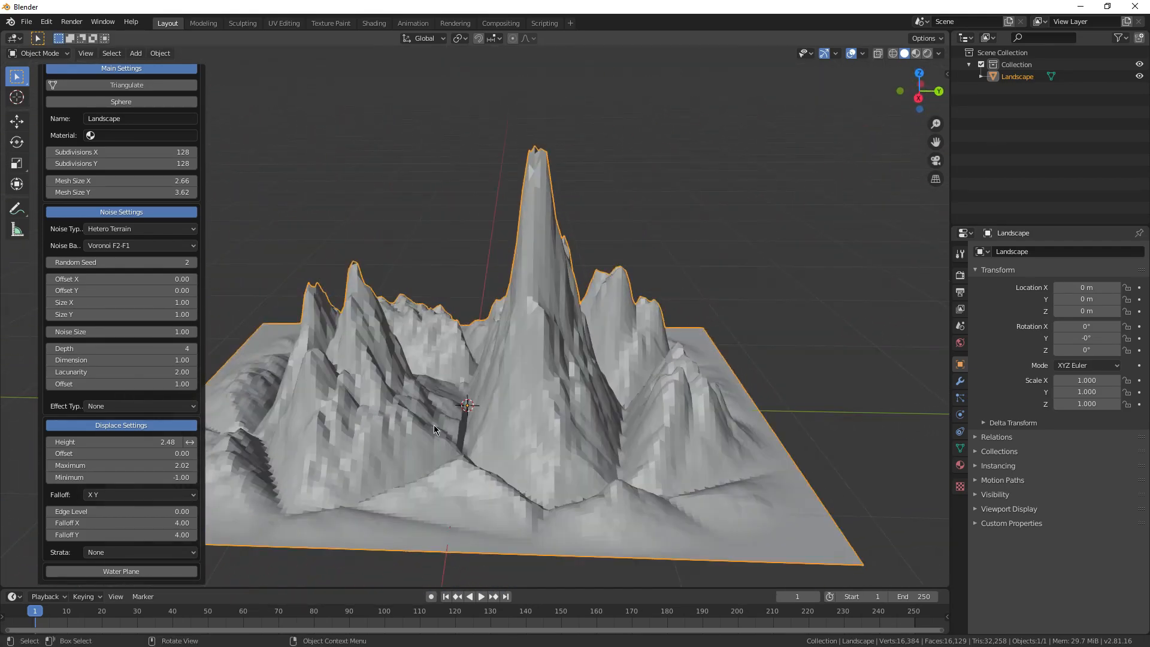
# Examine the generated landscape's peaks and the valleys between them from several angles and distances
pyautogui.scroll(3, 122, 278)
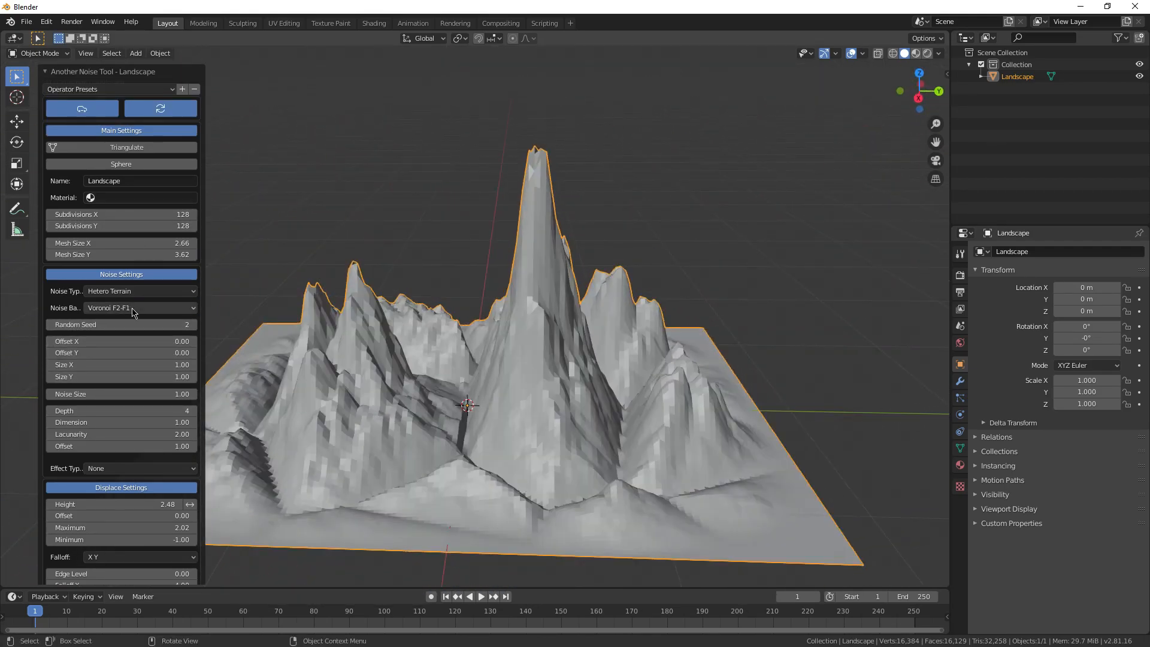
pyautogui.scroll(-3, 133, 309)
pyautogui.moveTo(419, 312); pyautogui.dragTo(502, 325, button='middle')
pyautogui.scroll(3, 527, 337)
pyautogui.scroll(-3, 501, 325)
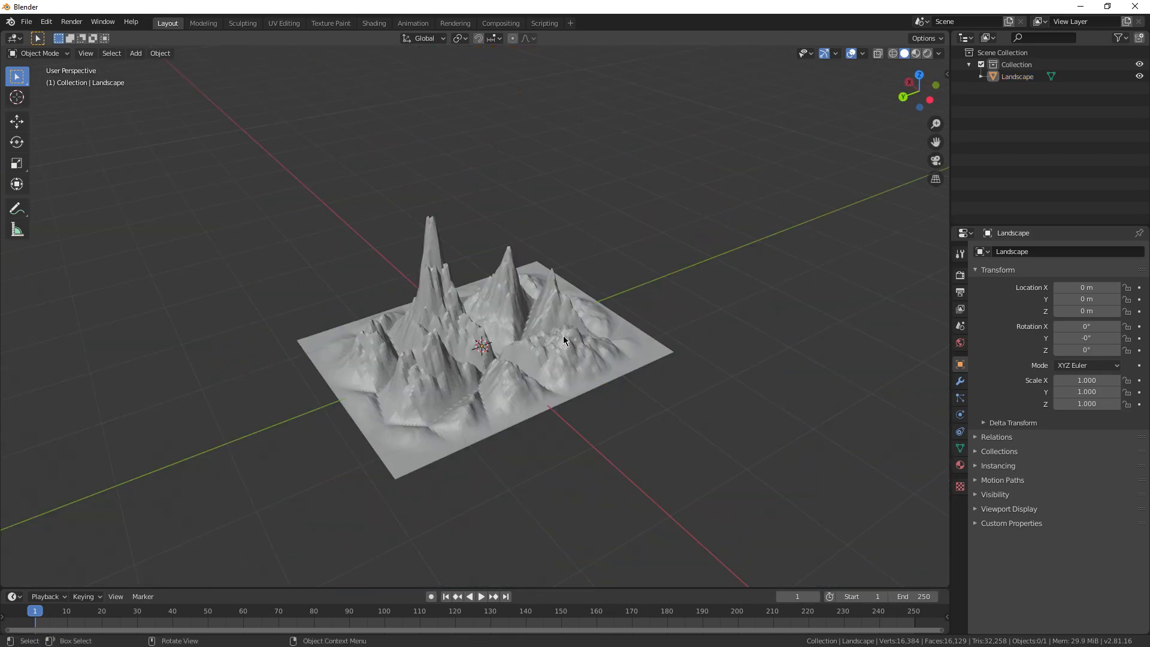
pyautogui.scroll(4, 539, 339)
pyautogui.moveTo(482, 347); pyautogui.dragTo(651, 312, button='middle')
pyautogui.scroll(2, 634, 321)
pyautogui.moveTo(589, 335); pyautogui.dragTo(573, 401, button='middle')
pyautogui.keyDown('shift'); pyautogui.moveTo(508, 433); pyautogui.dragTo(555, 362, button='middle'); pyautogui.keyUp('shift')
pyautogui.moveTo(616, 339); pyautogui.dragTo(776, 341, button='middle')
pyautogui.scroll(-3, 559, 362)
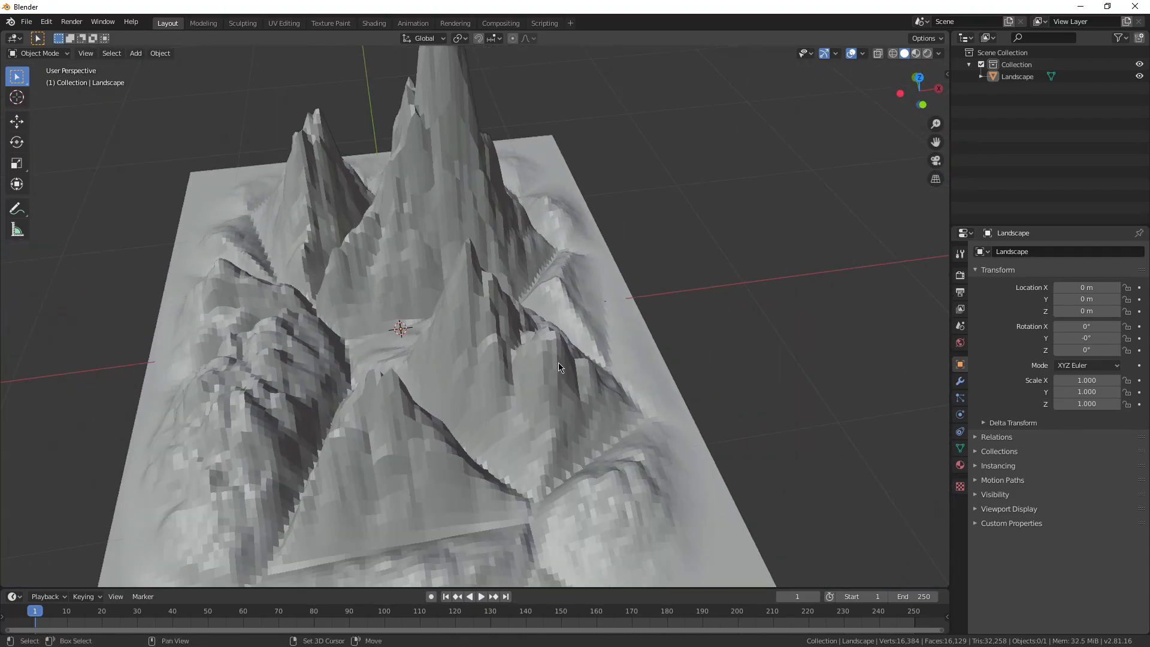
pyautogui.keyDown('shift'); pyautogui.moveTo(559, 361); pyautogui.dragTo(654, 327, button='middle'); pyautogui.keyUp('shift')
pyautogui.moveTo(503, 329); pyautogui.dragTo(454, 348, button='middle')
pyautogui.scroll(2, 475, 365)
# Edit the landscape's faces from the top view, using Circle Select with radius 10 to select a path along the valleys
pyautogui.press('Tab')
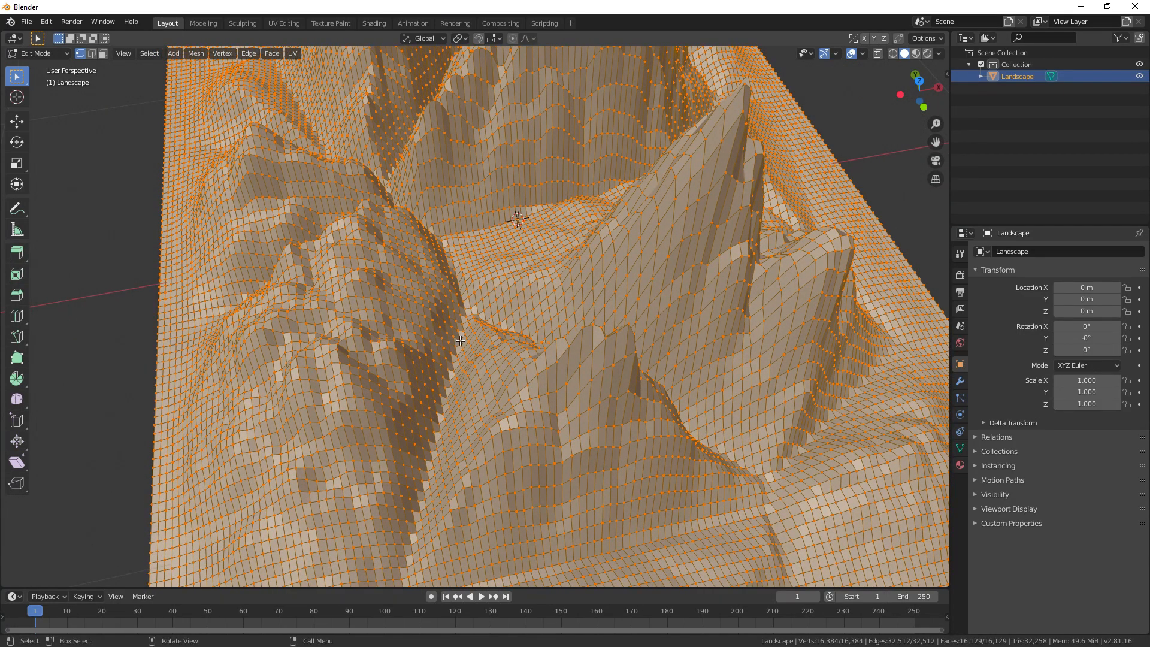
pyautogui.press('KP_7')
pyautogui.moveTo(14, 90)
pyautogui.mouseDown()
pyautogui.moveTo(60, 80)
pyautogui.moveTo(78, 151)
pyautogui.moveTo(96, 132)
pyautogui.mouseUp()
pyautogui.keyDown('shift'); pyautogui.moveTo(408, 180); pyautogui.dragTo(352, 259, button='middle'); pyautogui.keyUp('shift')
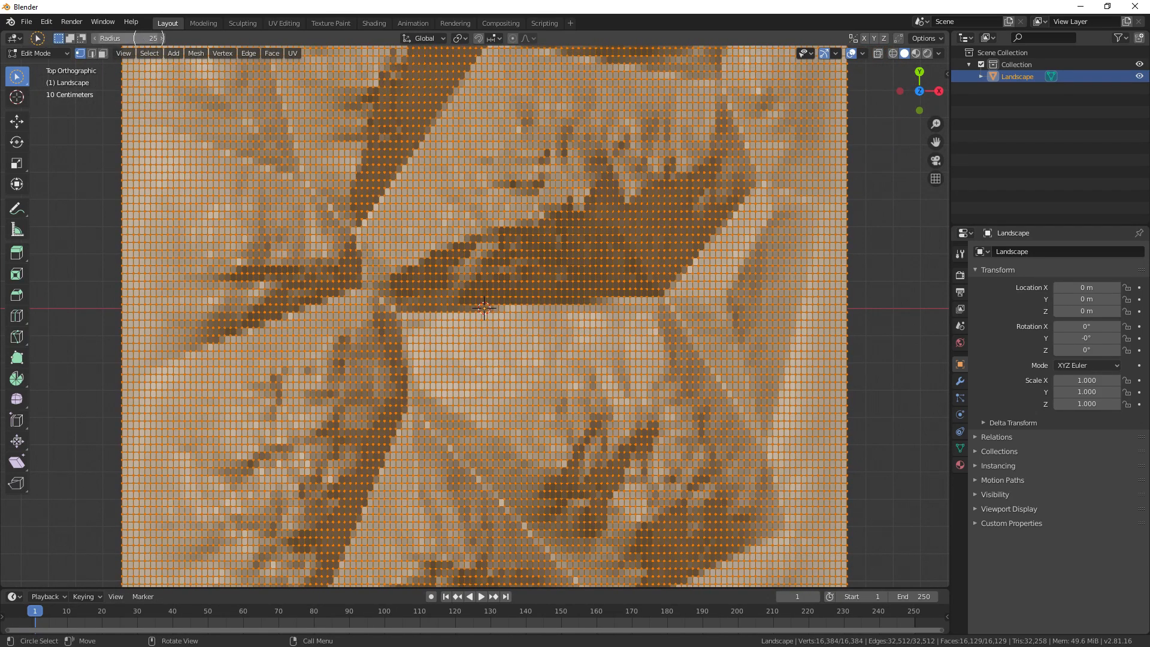
pyautogui.keyDown('shift'); pyautogui.moveTo(353, 223); pyautogui.dragTo(327, 282, button='middle'); pyautogui.keyUp('shift')
pyautogui.click(103, 53)
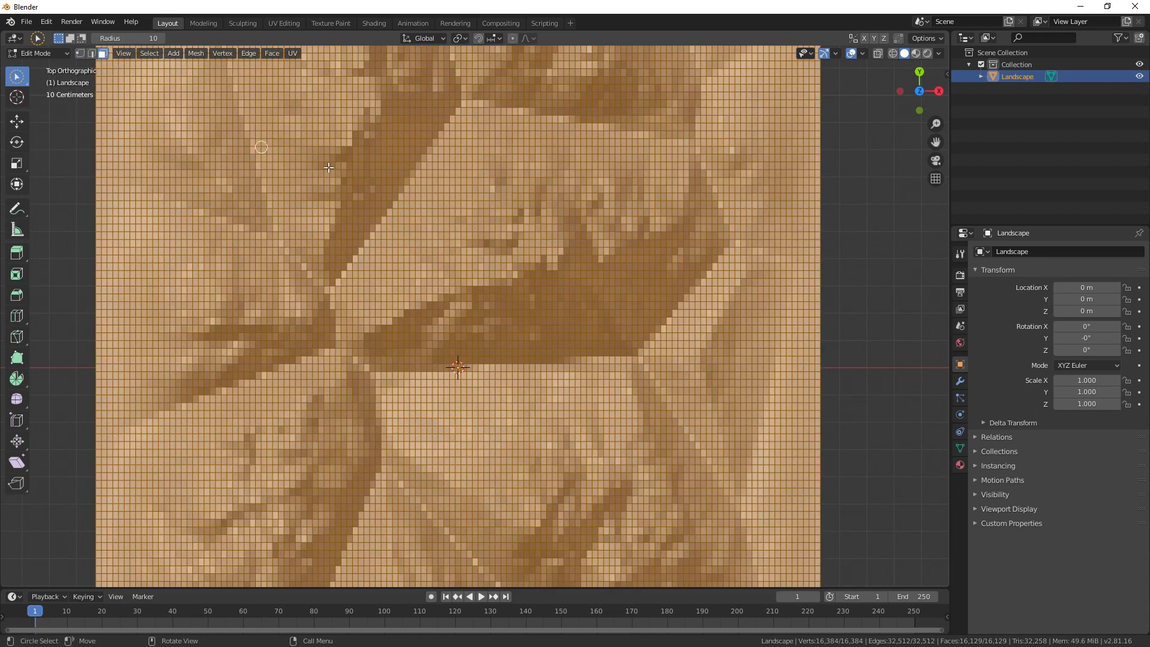
pyautogui.scroll(-4, 577, 289)
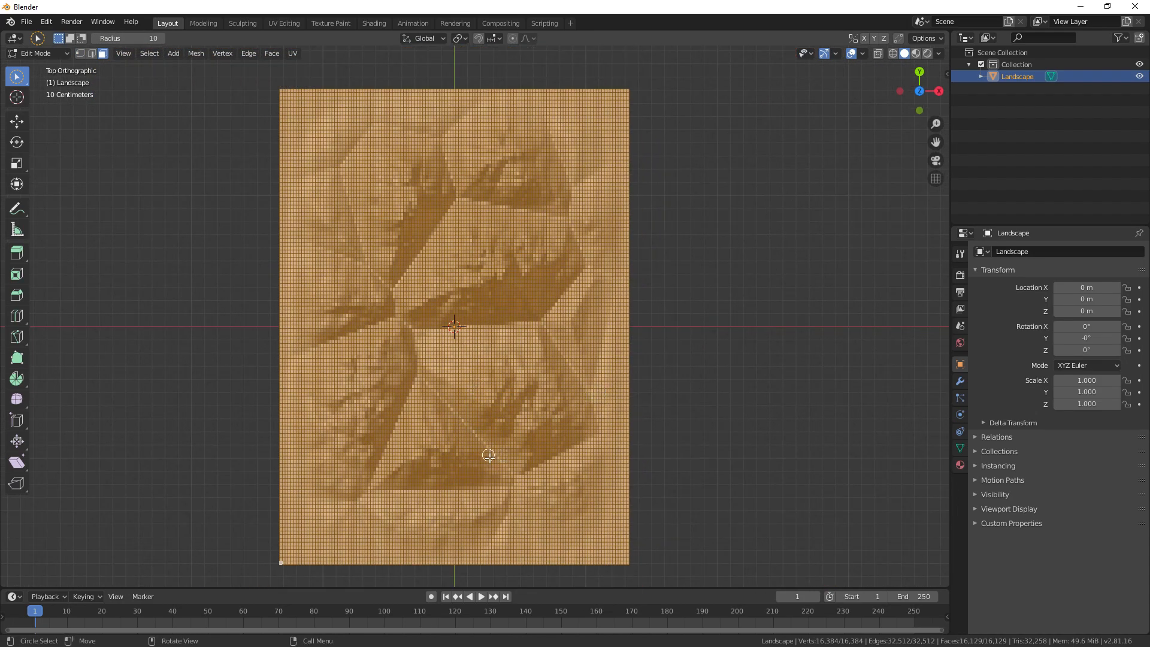
pyautogui.moveTo(361, 506); pyautogui.dragTo(366, 491)
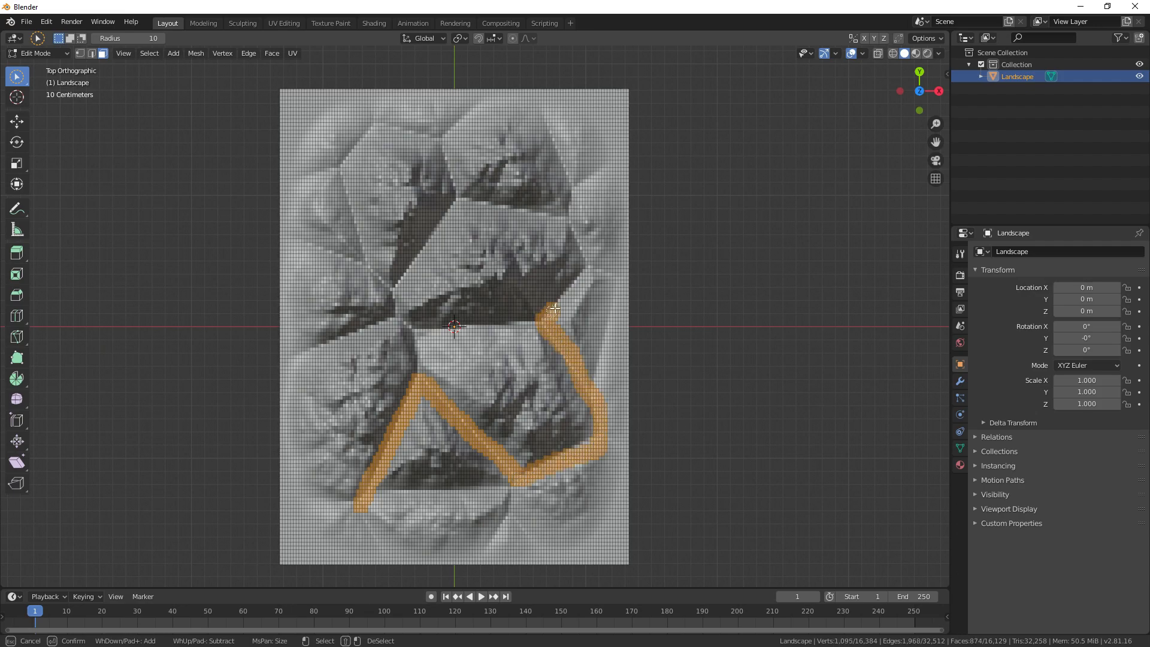
pyautogui.moveTo(554, 212); pyautogui.dragTo(537, 211)
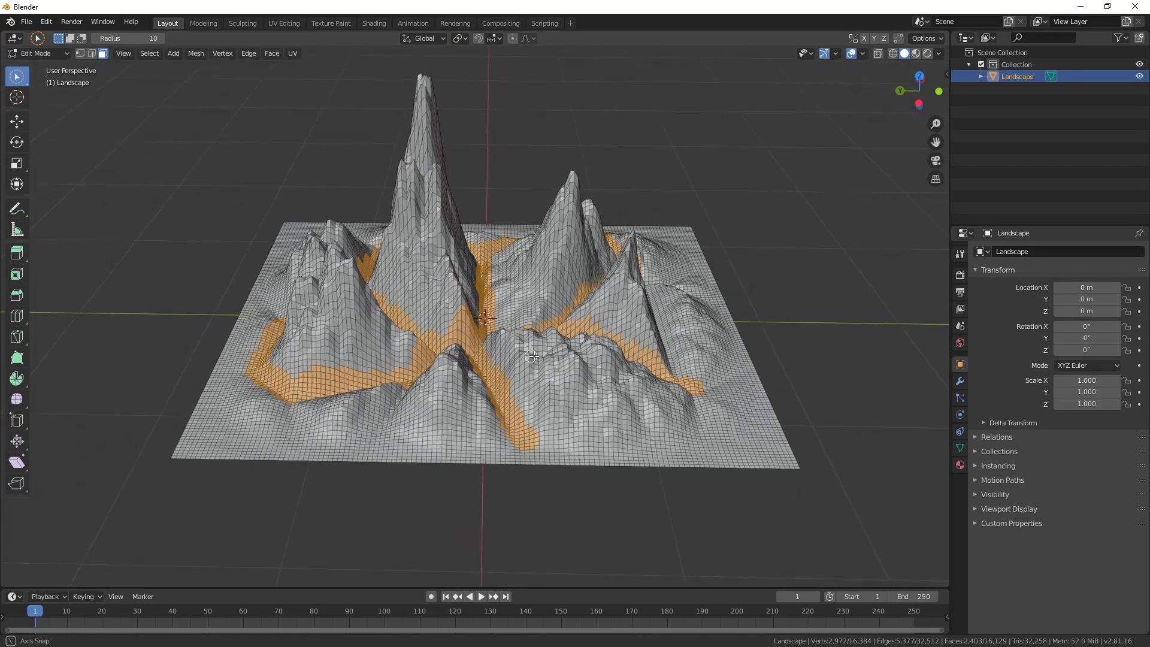
# Return to the box selection tool and enable proportional editing with Smooth falloff
pyautogui.moveTo(479, 330); pyautogui.dragTo(494, 372, button='middle')
pyautogui.scroll(3, 527, 368)
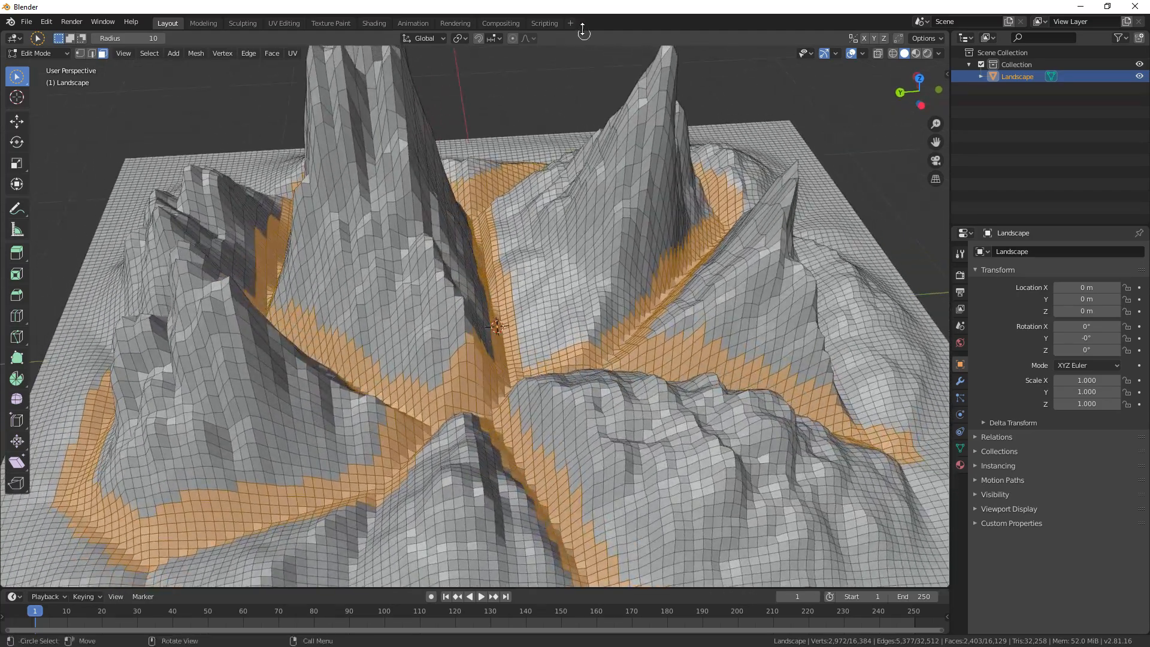
pyautogui.moveTo(16, 77); pyautogui.dragTo(63, 109)
pyautogui.moveTo(490, 146); pyautogui.dragTo(462, 135, button='middle')
pyautogui.scroll(1, 539, 63)
pyautogui.click(531, 39)
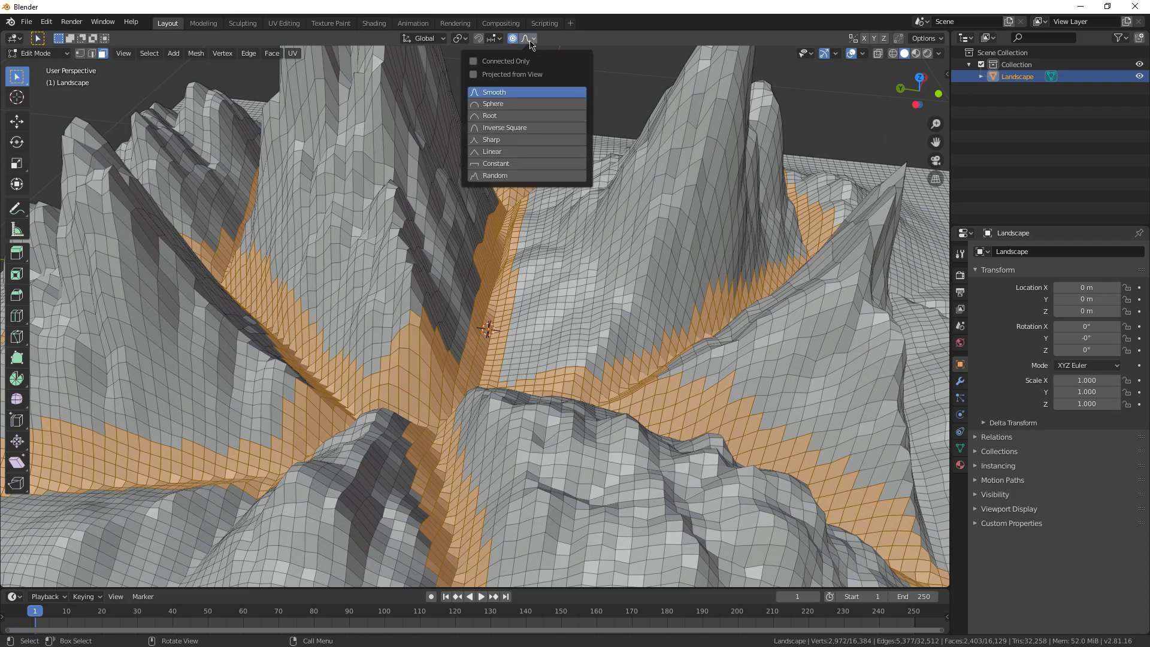
# Flatten the selected valley path by scaling its faces along Z to 0.028 with a proportional size of about 0.10
pyautogui.scroll(-4, 530, 249)
pyautogui.moveTo(592, 239); pyautogui.dragTo(601, 217, button='middle')
pyautogui.scroll(2, 569, 235)
pyautogui.press('s')
pyautogui.press('z')
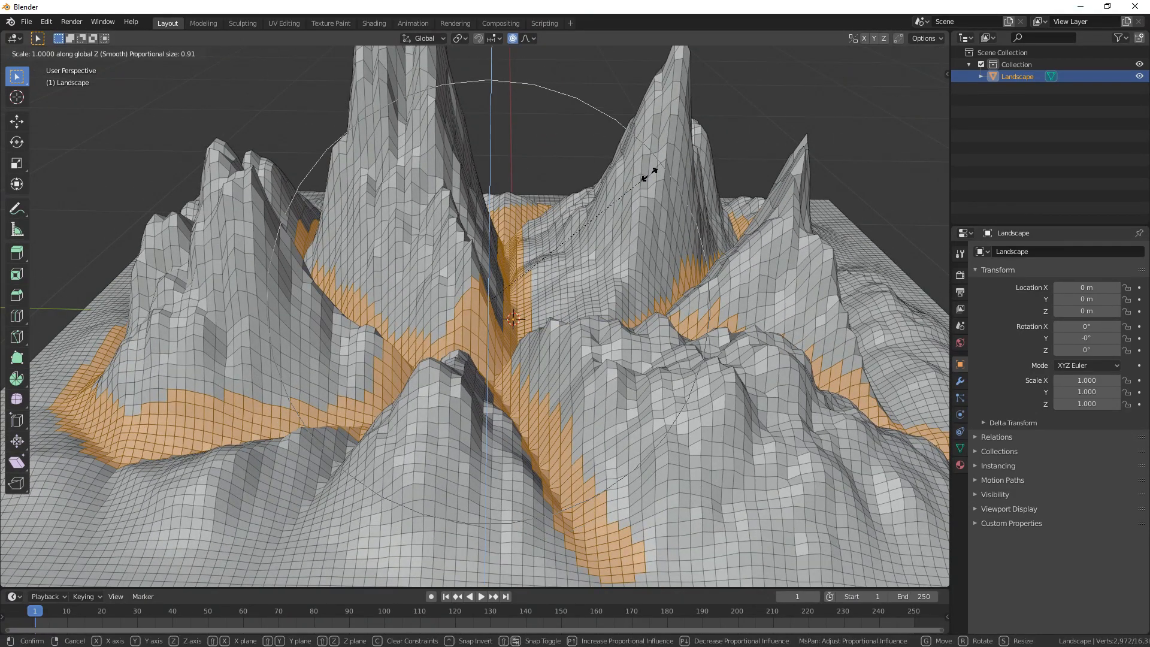
pyautogui.scroll(7, 623, 192)
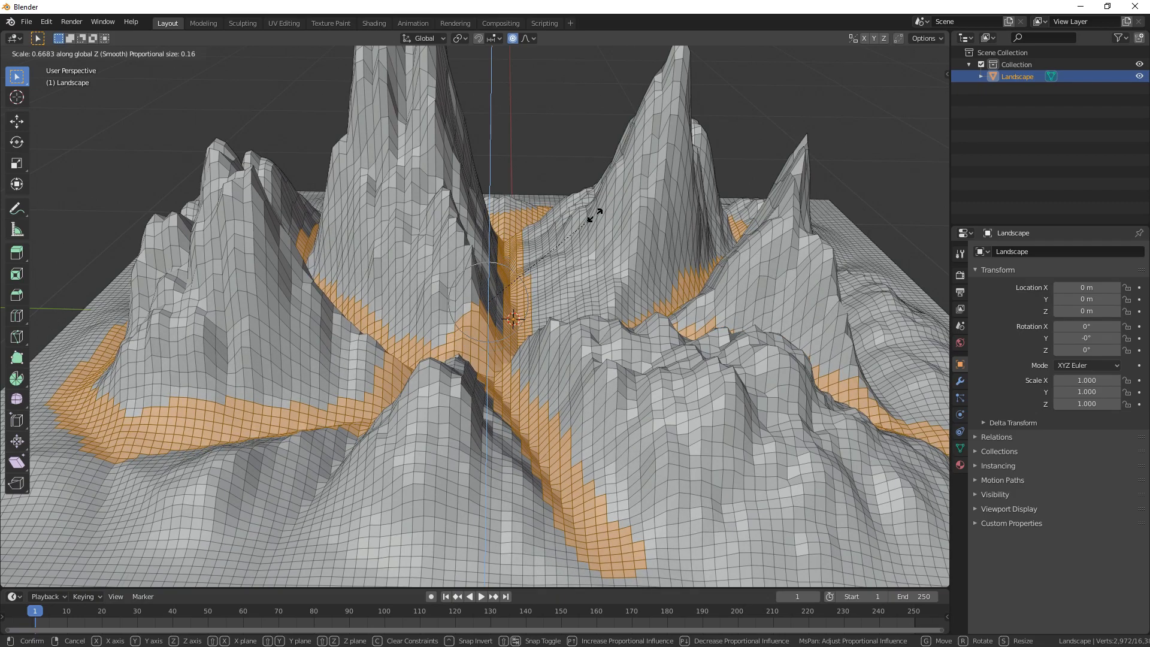
pyautogui.click(493, 306)
# Scale the selected path faces along Z by 2.356 and rescale them along Z once more to adjust the path's relief
pyautogui.moveTo(494, 305); pyautogui.dragTo(455, 275, button='middle')
pyautogui.scroll(3, 527, 308)
pyautogui.press('s')
pyautogui.press('z')
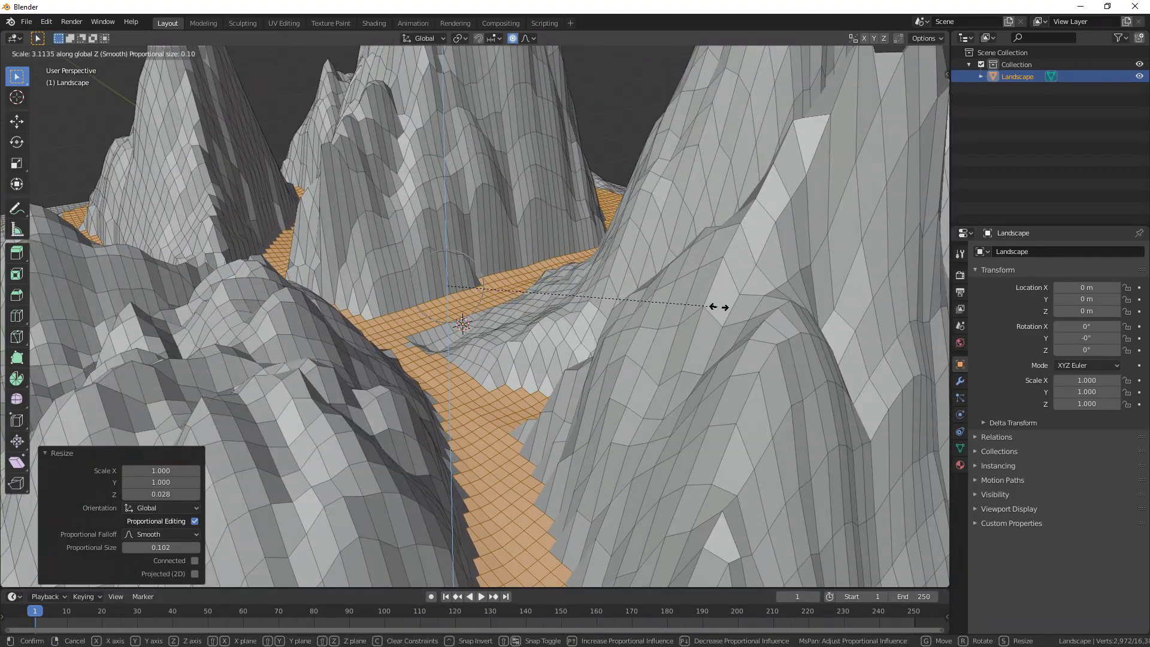
pyautogui.click(647, 323)
pyautogui.scroll(-3, 635, 323)
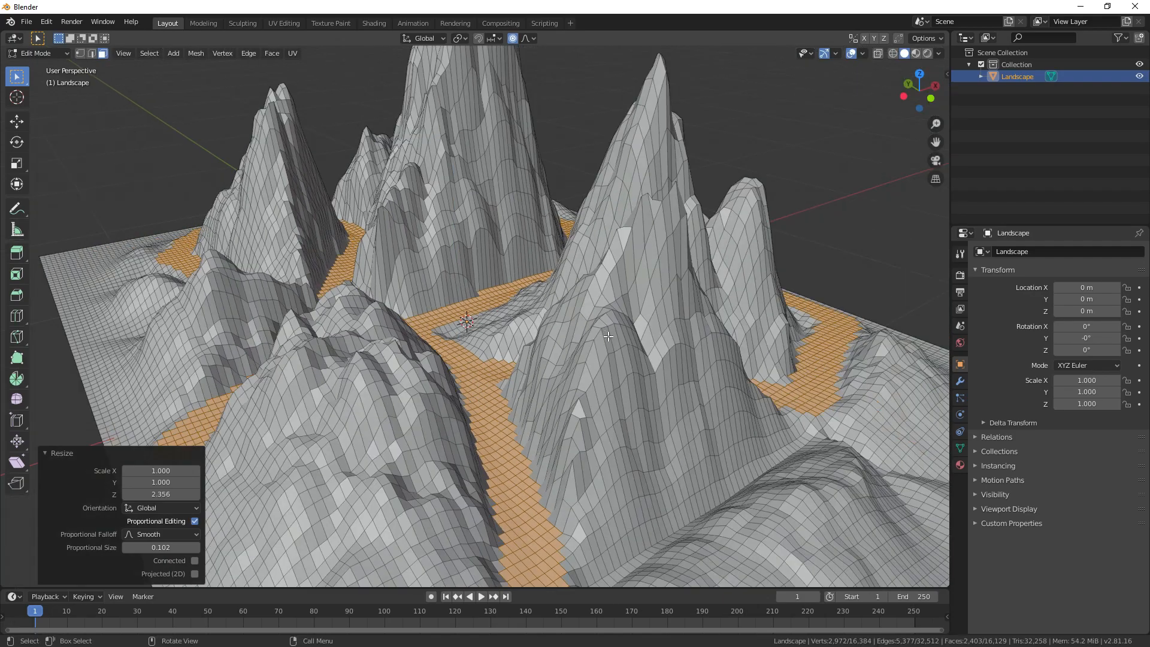
pyautogui.moveTo(611, 323); pyautogui.dragTo(671, 332, button='middle')
pyautogui.press('s')
pyautogui.press('z')
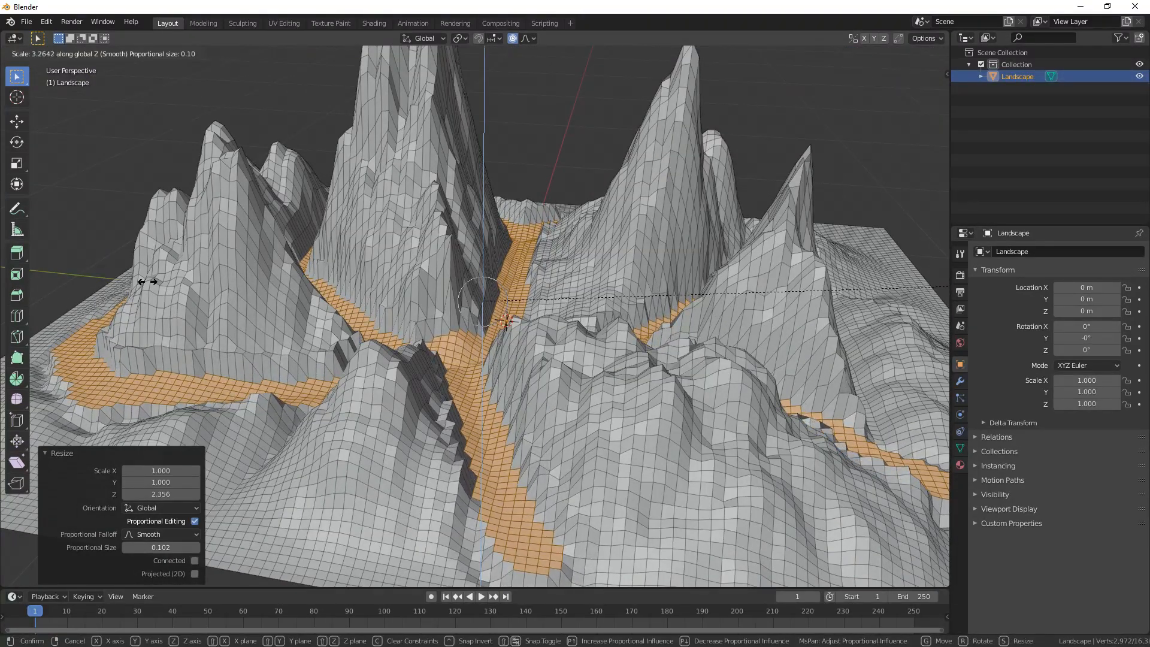
pyautogui.click(880, 322)
# Add an Array modifier to duplicate the landscape side by side and apply it
pyautogui.click(959, 380)
pyautogui.click(1026, 252)
pyautogui.click(892, 282)
pyautogui.moveTo(709, 283); pyautogui.dragTo(557, 311, button='middle')
pyautogui.click(1015, 287)
pyautogui.moveTo(782, 311); pyautogui.dragTo(684, 324, button='middle')
# In Edit Mode, move a mountain face on the duplicated landscape using smooth proportional editing with a size of about 0.39
pyautogui.press('Tab')
pyautogui.keyDown('shift'); pyautogui.moveTo(504, 213); pyautogui.dragTo(474, 300, button='middle'); pyautogui.keyUp('shift')
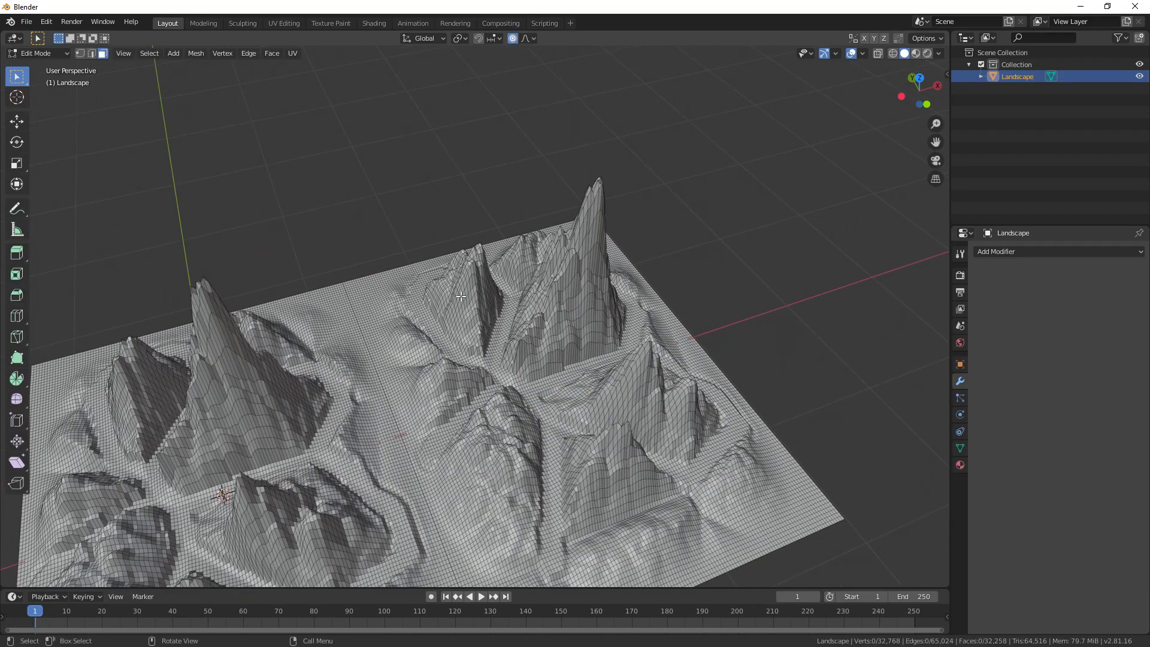
pyautogui.scroll(3, 459, 296)
pyautogui.click(468, 291)
pyautogui.press('g')
pyautogui.scroll(-15, 468, 296)
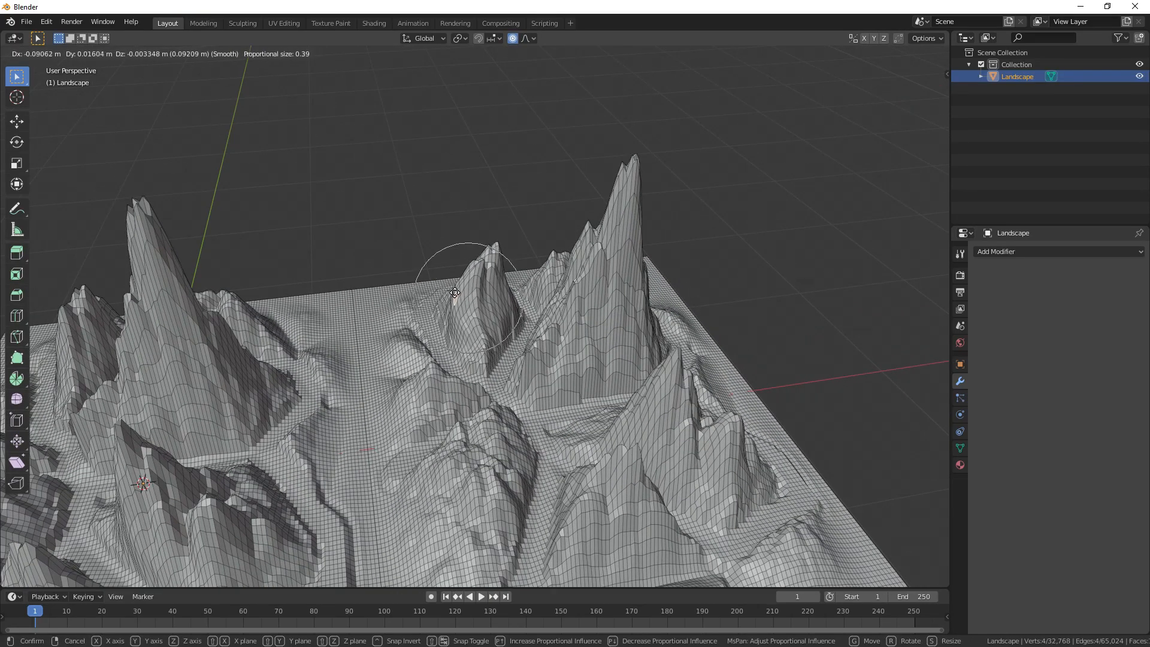
pyautogui.click(459, 309)
# Select a face on the duplicate's larger mountain and rotate it about Z with proportional editing
pyautogui.moveTo(467, 306); pyautogui.dragTo(497, 339, button='middle')
pyautogui.click(591, 332)
pyautogui.press('r')
pyautogui.press('z')
pyautogui.scroll(3, 632, 345)
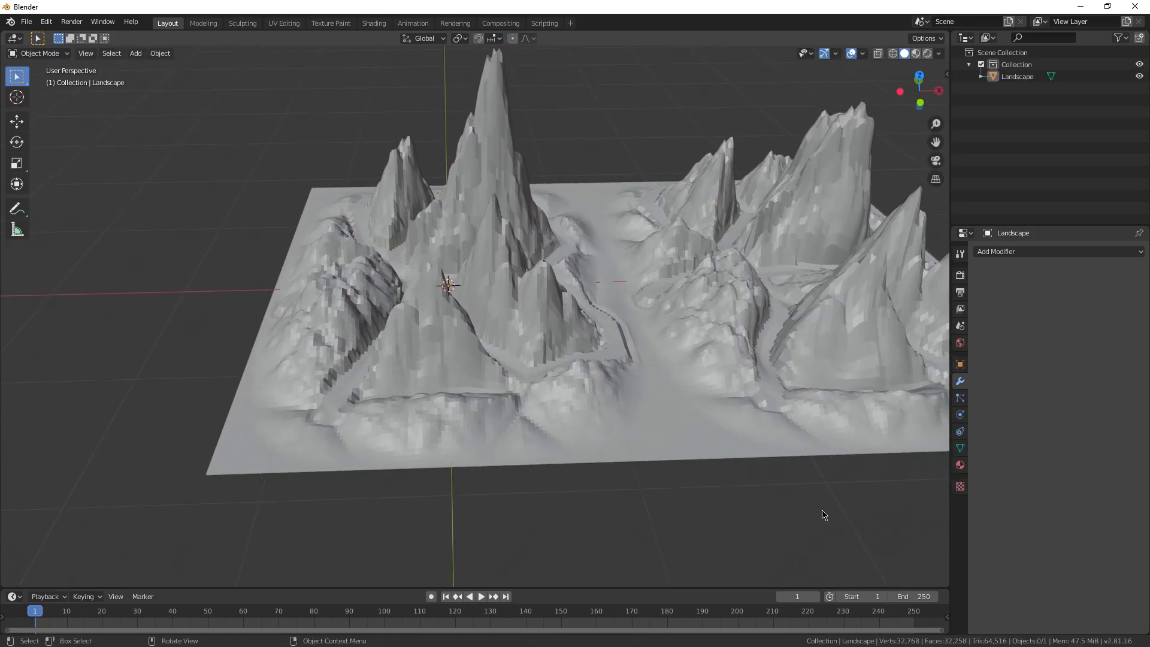
# Reduce the two-part landscape's face count with a Decimate modifier in Collapse mode at a ratio of 0.1691
pyautogui.click(1005, 254)
pyautogui.click(907, 331)
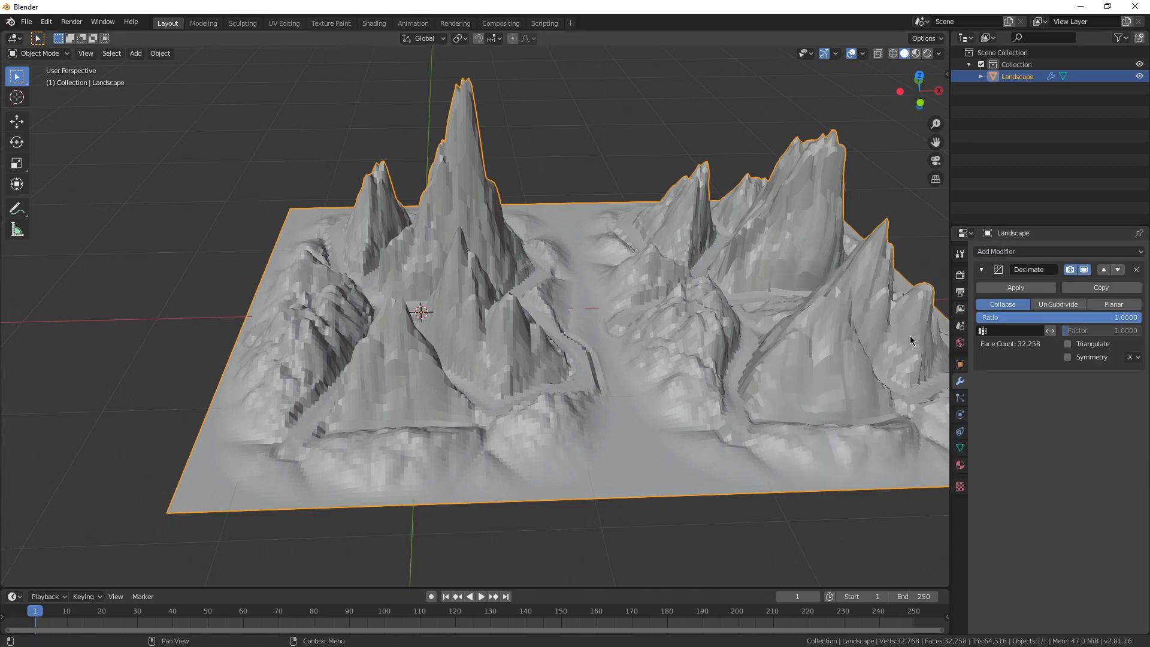
pyautogui.moveTo(898, 335); pyautogui.dragTo(880, 323, button='middle')
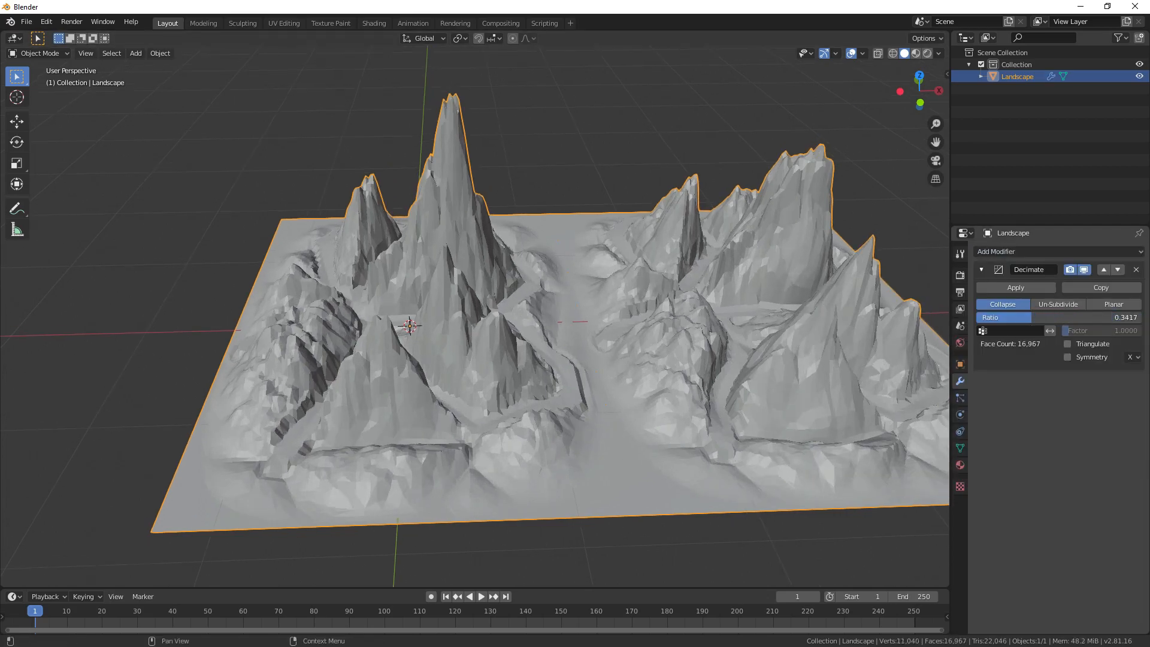
pyautogui.moveTo(1022, 317); pyautogui.dragTo(1003, 317)
pyautogui.moveTo(734, 368); pyautogui.dragTo(815, 371, button='middle')
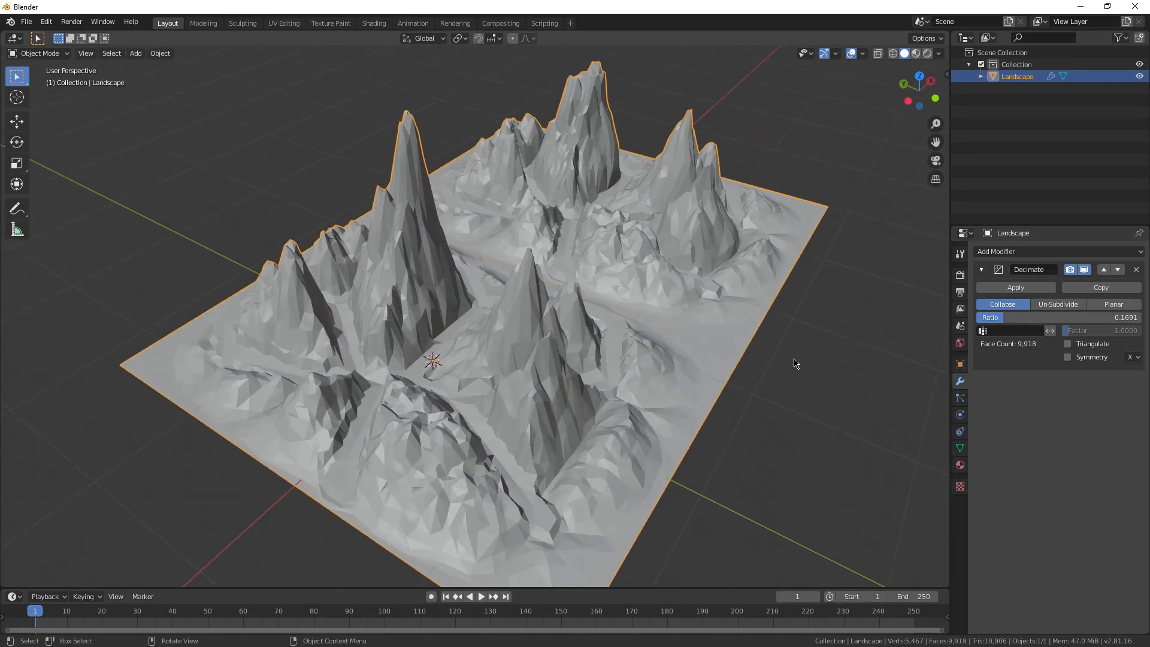
# Apply smooth shading to the decimated two-part landscape and deselect it
pyautogui.rightClick(680, 240)
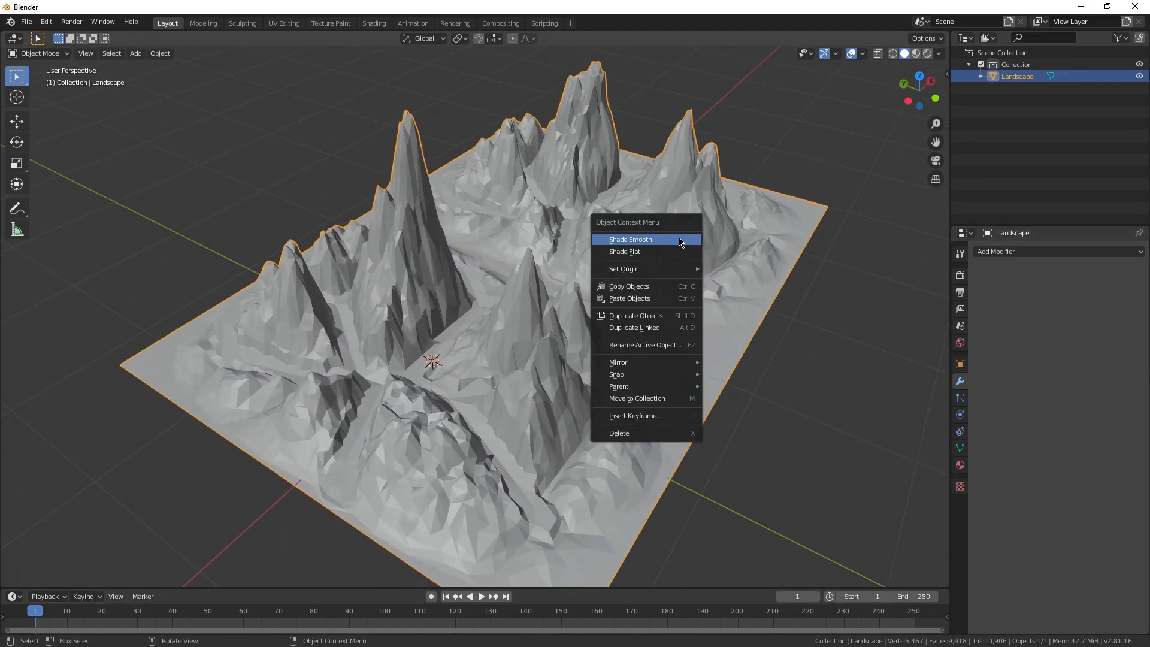
pyautogui.click(680, 240)
pyautogui.click(855, 382)
# Select the whole two-part landscape and scale it up uniformly
pyautogui.moveTo(785, 374); pyautogui.dragTo(642, 357, button='middle')
pyautogui.scroll(-4, 487, 379)
pyautogui.click(566, 345)
pyautogui.press('s')
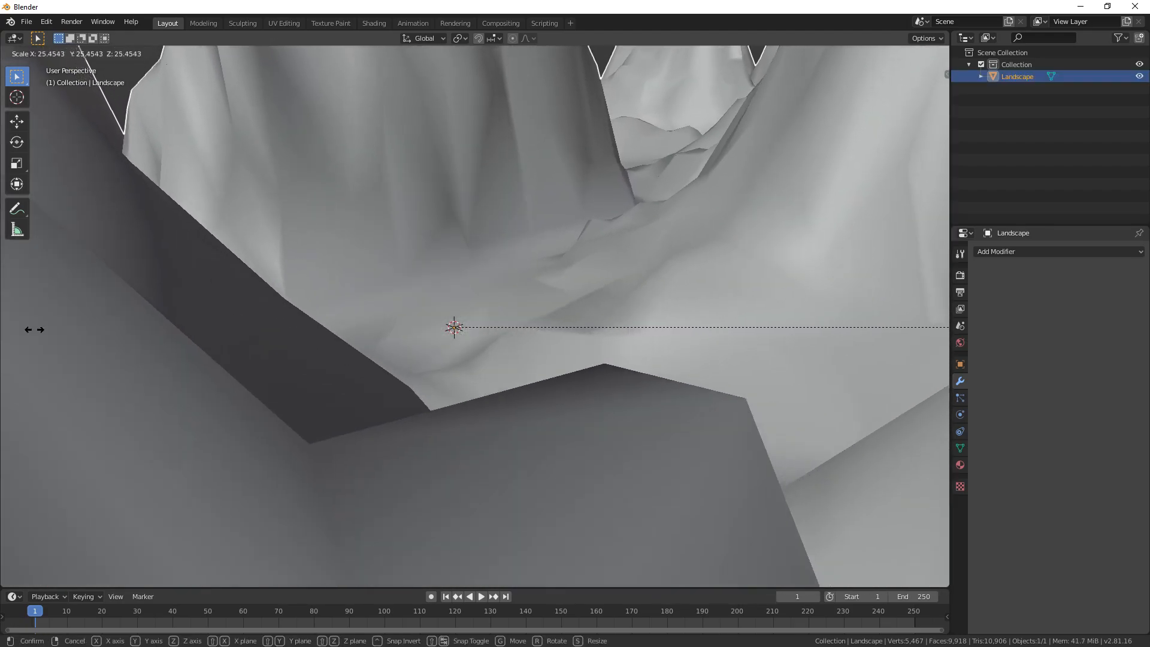
pyautogui.click(518, 240)
pyautogui.moveTo(519, 240); pyautogui.dragTo(443, 393, button='middle')
pyautogui.scroll(-4, 443, 393)
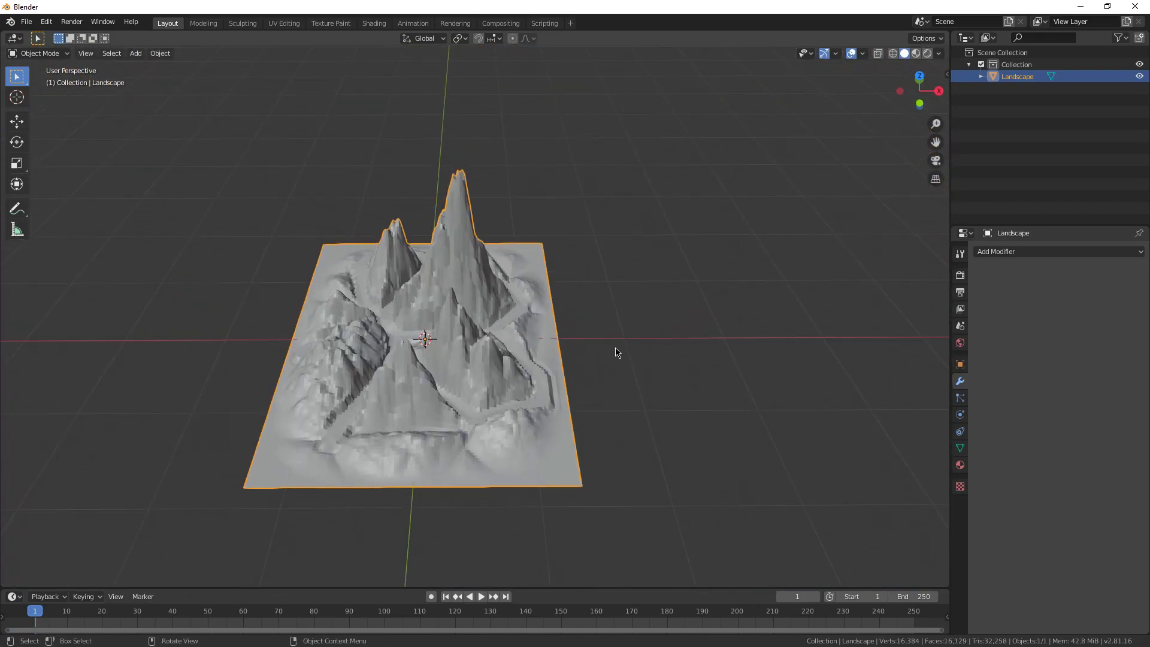
# Add a Decimate modifier with a ratio of 0.3022 to the single landscape and apply it
pyautogui.scroll(2, 616, 348)
pyautogui.moveTo(616, 348); pyautogui.dragTo(585, 333, button='middle')
pyautogui.click(1047, 251)
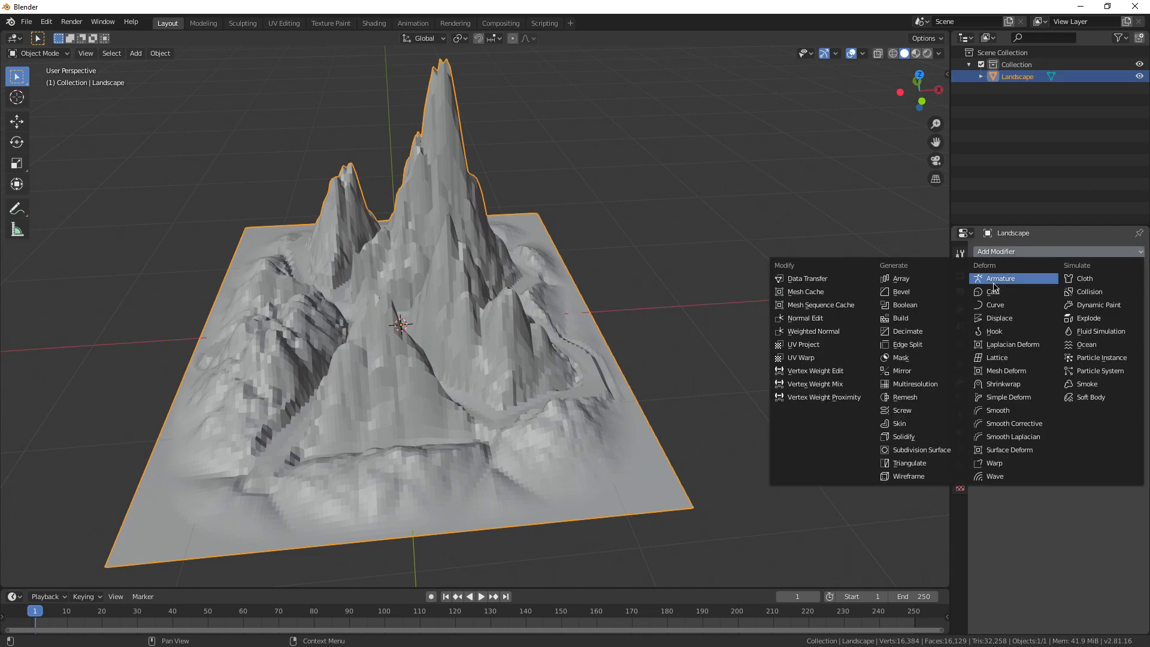
pyautogui.click(930, 332)
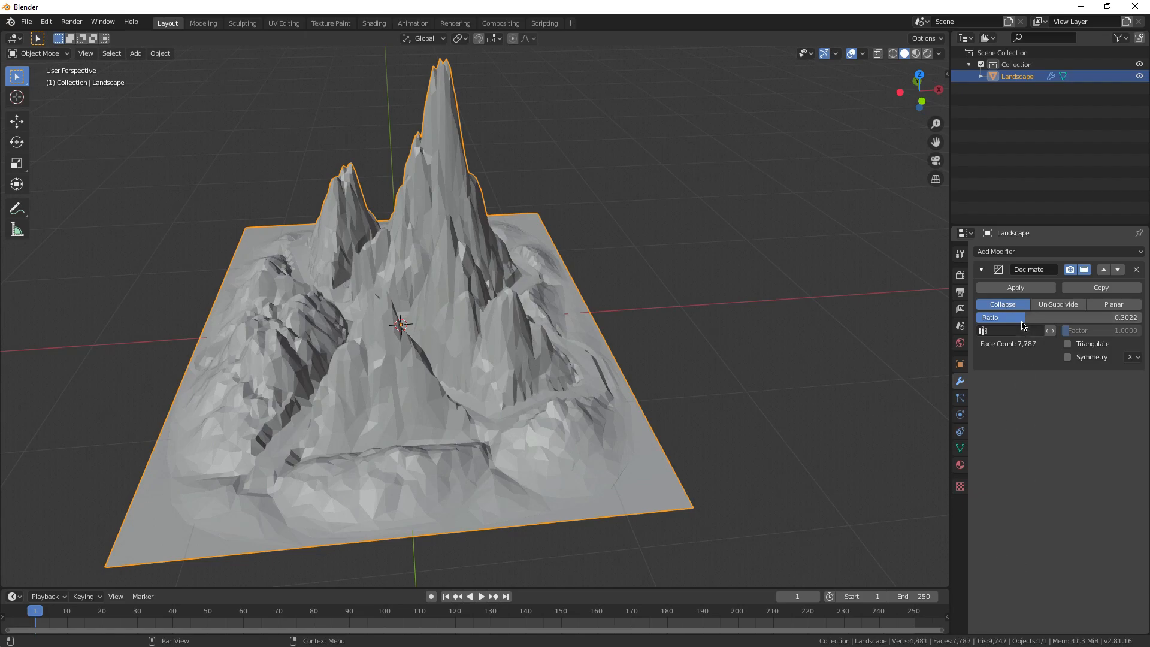
pyautogui.click(1014, 292)
# Apply smooth shading to the single decimated landscape and inspect it, leaving the object selected
pyautogui.keyDown('shift'); pyautogui.moveTo(435, 323); pyautogui.dragTo(580, 333, button='middle'); pyautogui.keyUp('shift')
pyautogui.rightClick(580, 333)
pyautogui.click(555, 332)
pyautogui.click(864, 257)
pyautogui.moveTo(706, 297)
pyautogui.mouseDown(button='middle')
pyautogui.moveTo(741, 308)
pyautogui.moveTo(714, 291)
pyautogui.mouseUp(button='middle')
pyautogui.click(713, 291)
# Enable Auto Smooth in the landscape's normals settings and set its angle to 180°
pyautogui.click(960, 448)
pyautogui.click(988, 457)
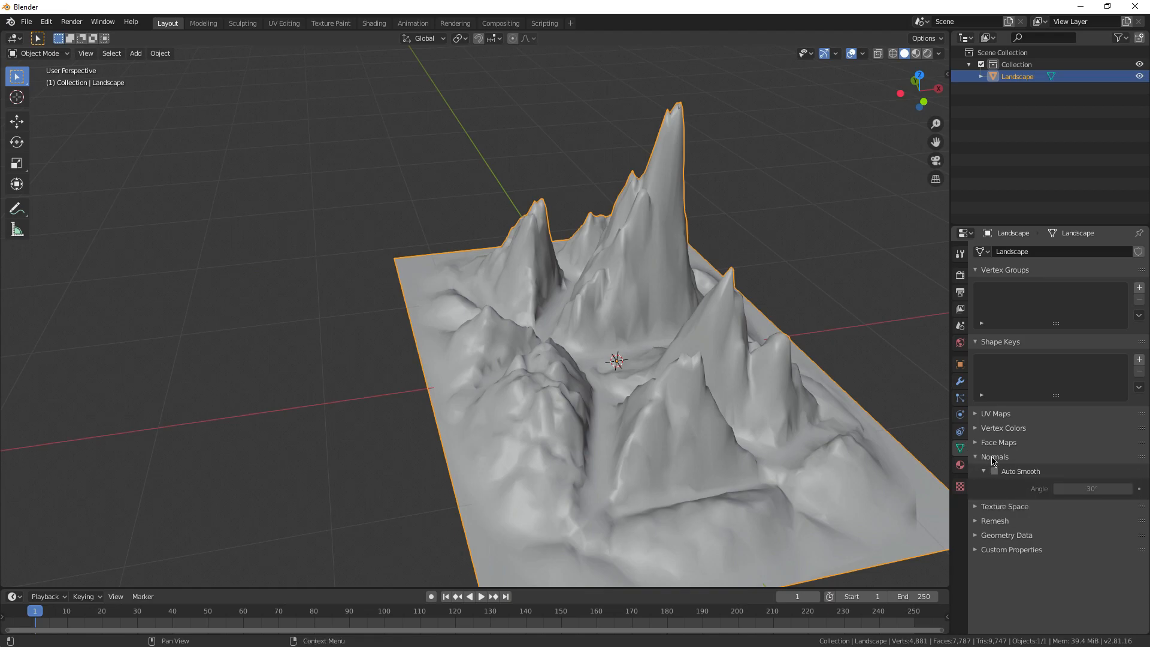
pyautogui.click(998, 470)
pyautogui.keyDown('shift'); pyautogui.moveTo(763, 406); pyautogui.dragTo(652, 395, button='middle'); pyautogui.keyUp('shift')
pyautogui.moveTo(1095, 489); pyautogui.dragTo(1137, 490)
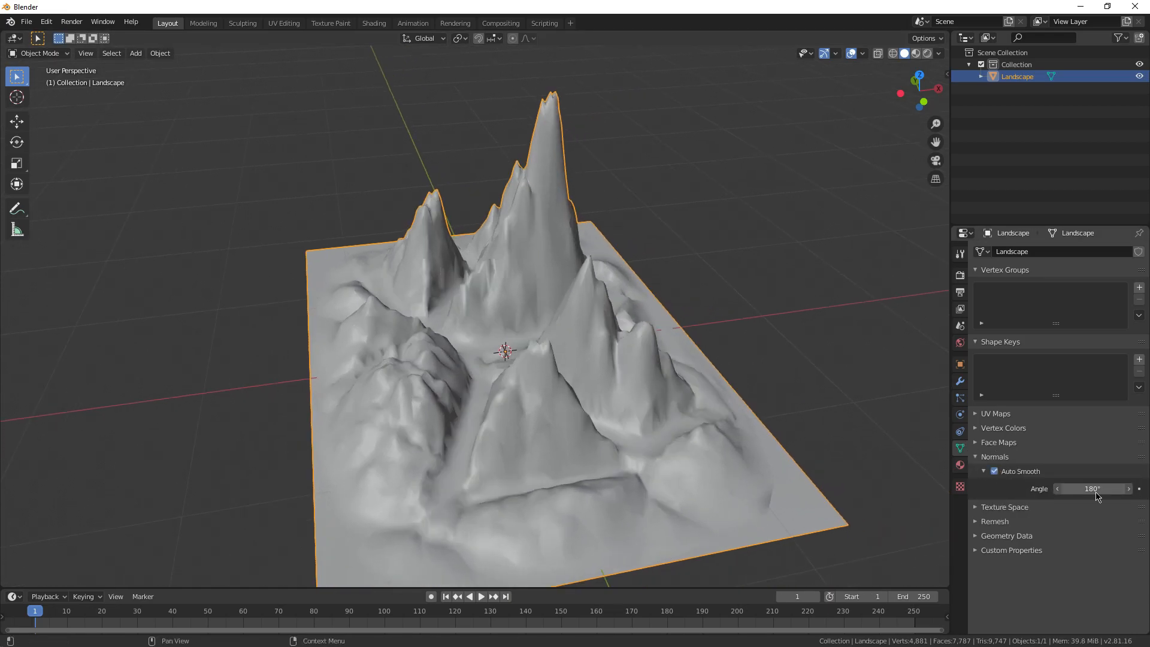
pyautogui.scroll(-4, 652, 385)
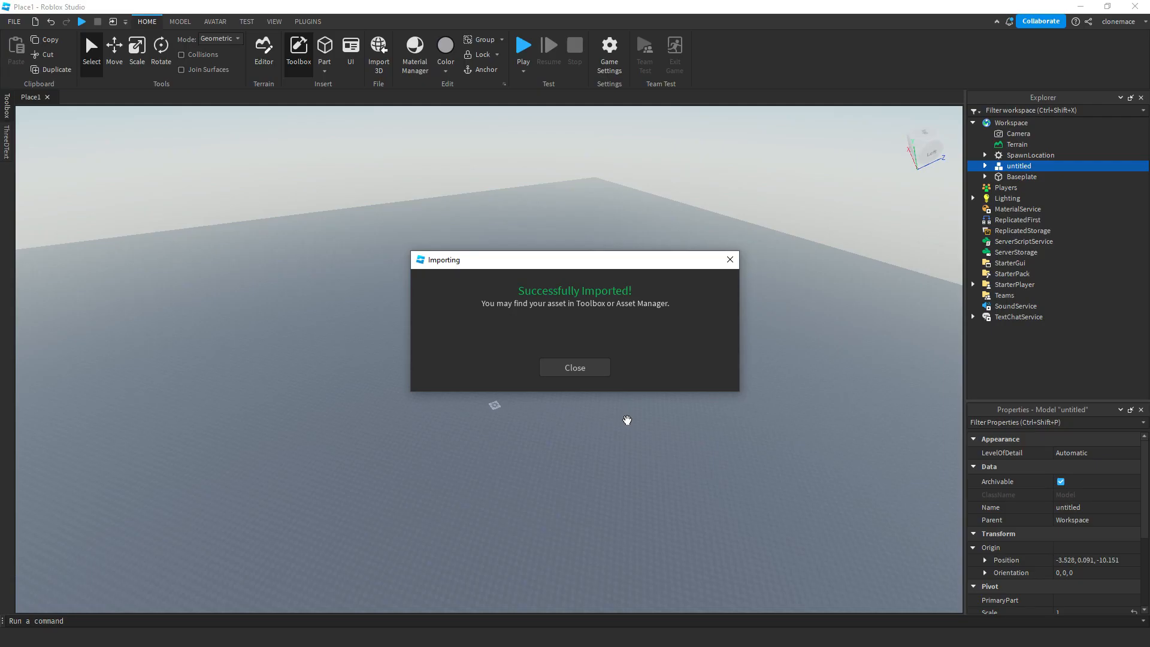
# In Roblox Studio, dismiss the import confirmation and select the Landscape mesh inside the imported model
pyautogui.click(592, 373)
pyautogui.scroll(5, 624, 395)
pyautogui.moveTo(625, 393); pyautogui.dragTo(962, 183, button='right')
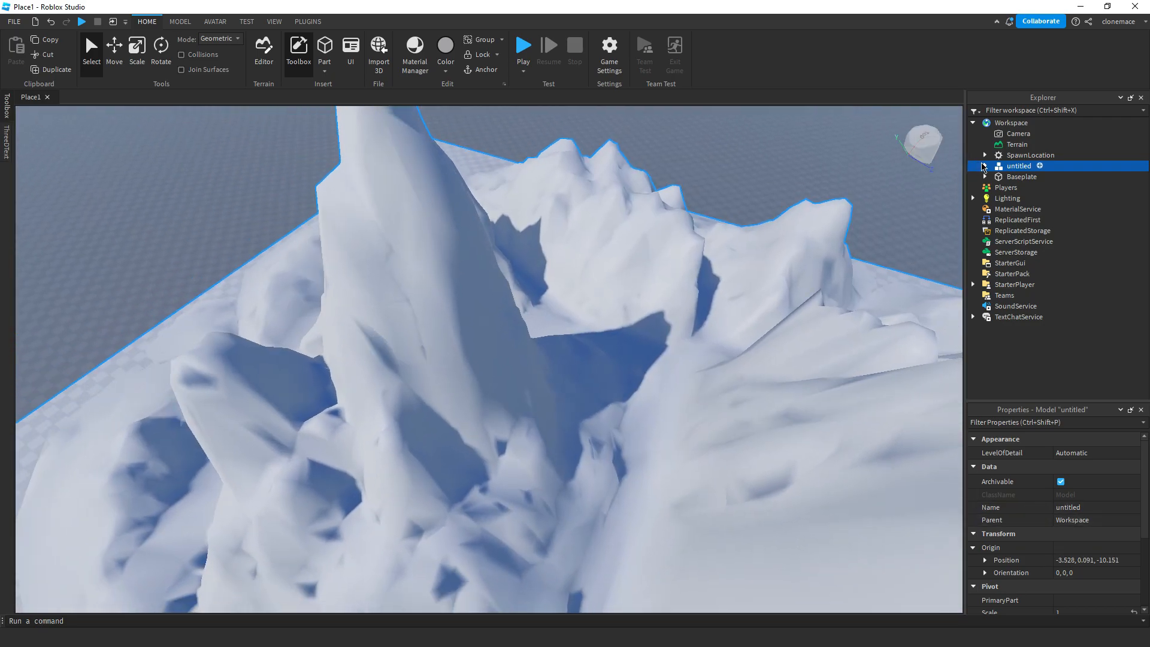
pyautogui.click(1018, 180)
# Make the Landscape mesh double-sided and set its material to SmoothPlastic
pyautogui.moveTo(863, 299); pyautogui.dragTo(1072, 506, button='right')
pyautogui.click(1062, 497)
pyautogui.click(1072, 509)
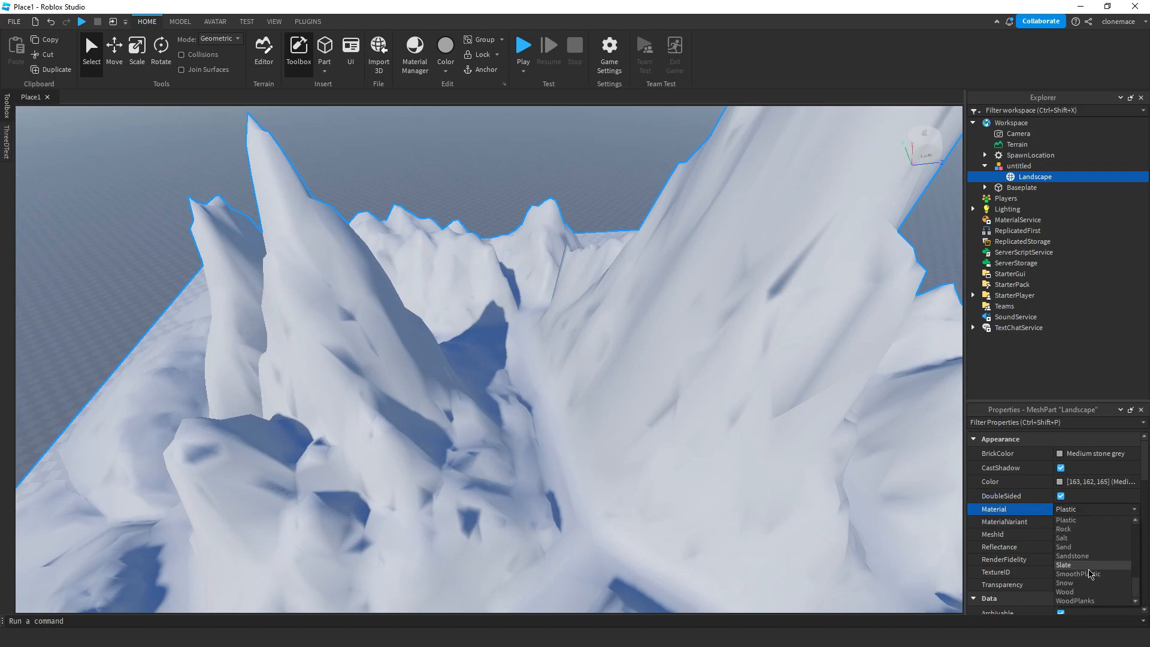
pyautogui.click(1090, 573)
pyautogui.moveTo(857, 479); pyautogui.dragTo(857, 479, button='right')
pyautogui.scroll(-2, 857, 479)
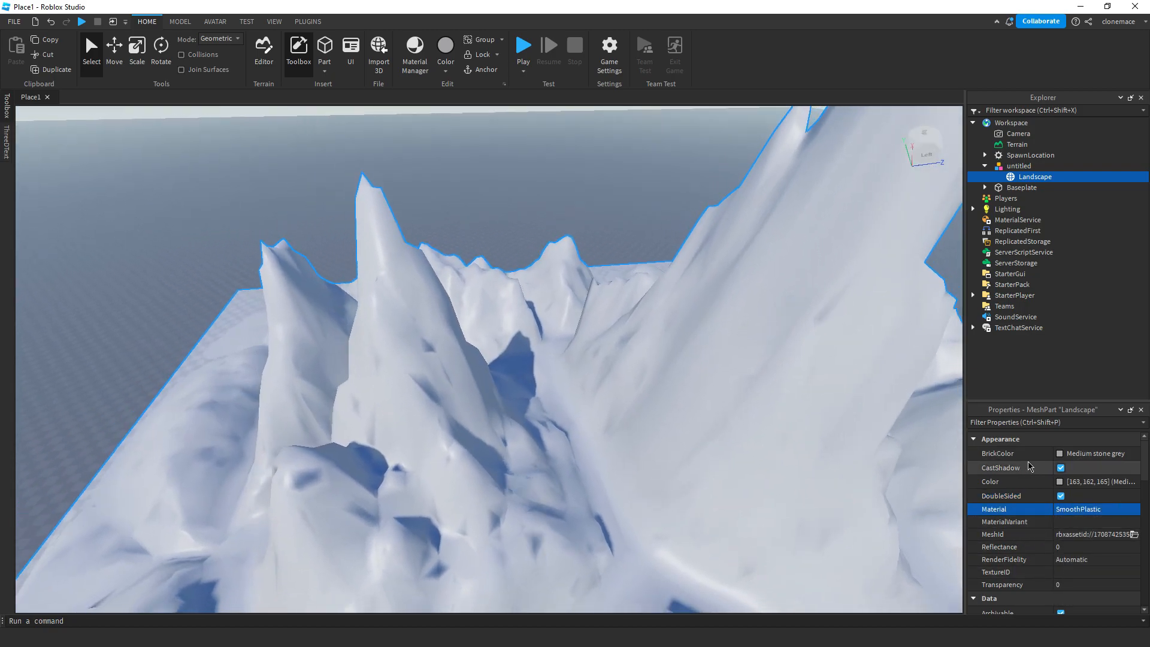
# Set the Landscape mesh's BrickColor to a sandy orange
pyautogui.click(1058, 454)
pyautogui.click(997, 547)
pyautogui.moveTo(744, 450); pyautogui.dragTo(743, 449, button='right')
pyautogui.scroll(-2, 744, 450)
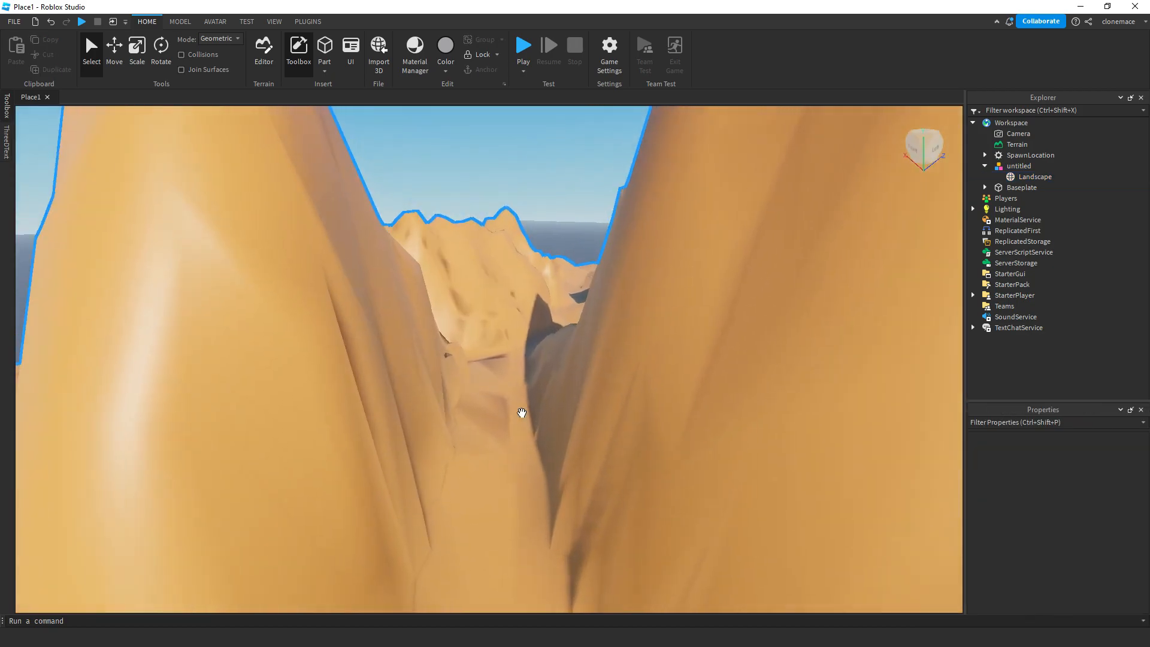
# Scale the imported terrain model to 1.544 and lower it to a Y position of -0.859
pyautogui.press('w')
pyautogui.moveTo(519, 413); pyautogui.dragTo(558, 449, button='right')
pyautogui.scroll(-3, 500, 454)
pyautogui.scroll(-5, 556, 449)
pyautogui.scroll(-4, 557, 449)
pyautogui.click(543, 441)
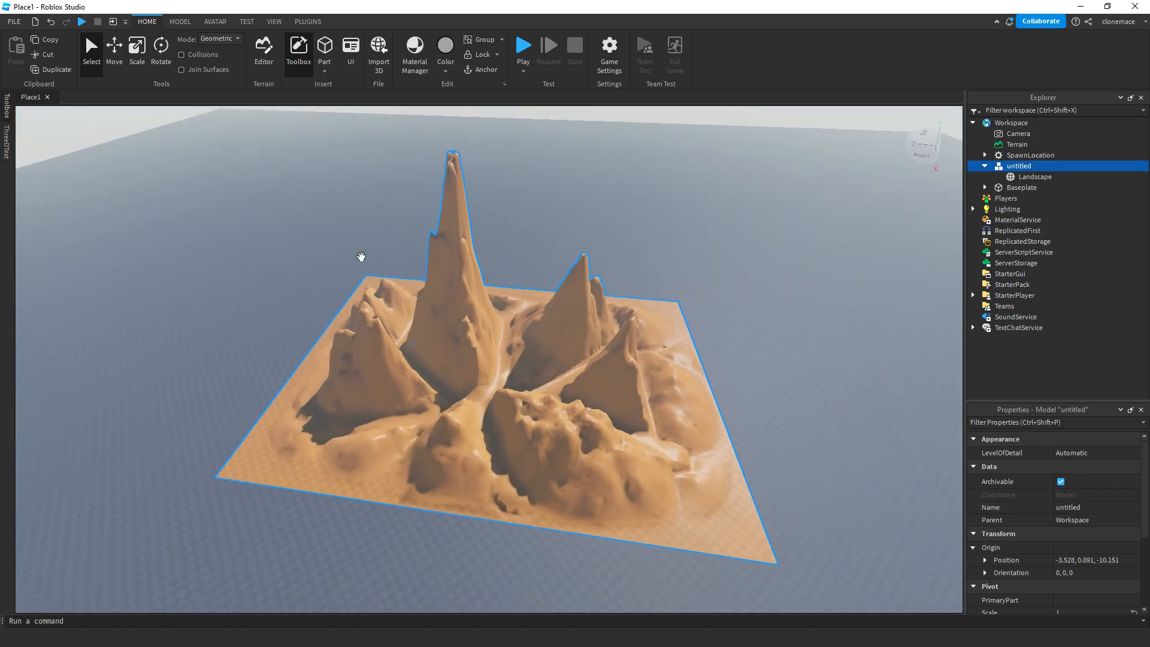
pyautogui.click(135, 55)
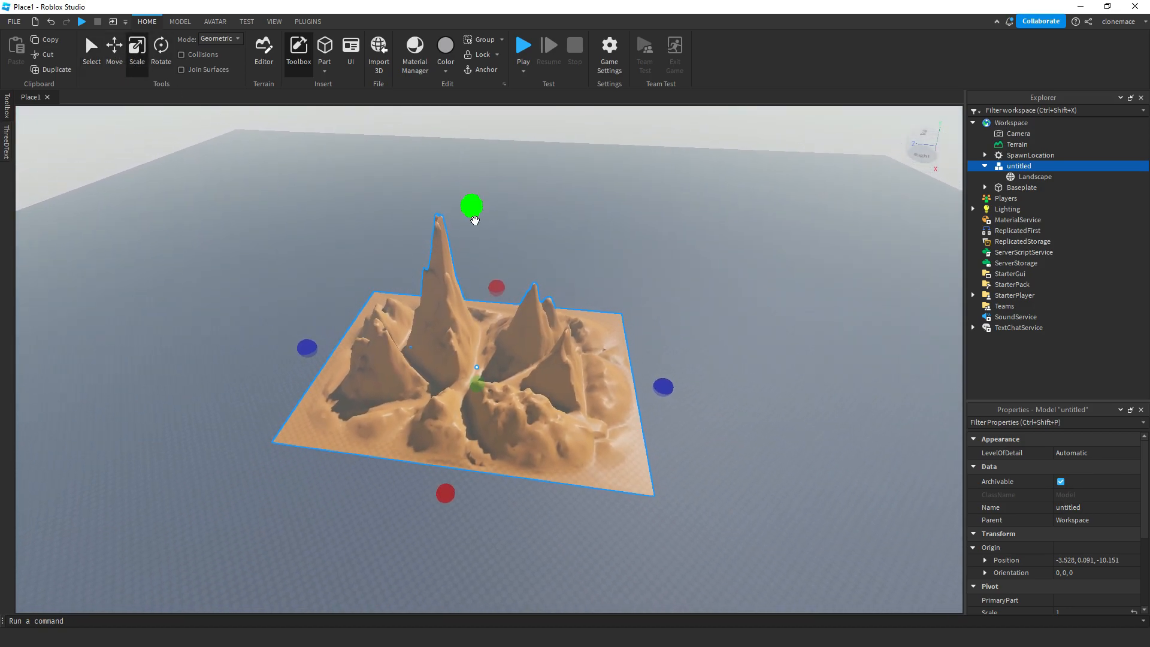
pyautogui.hotkey('ctrl', '2')
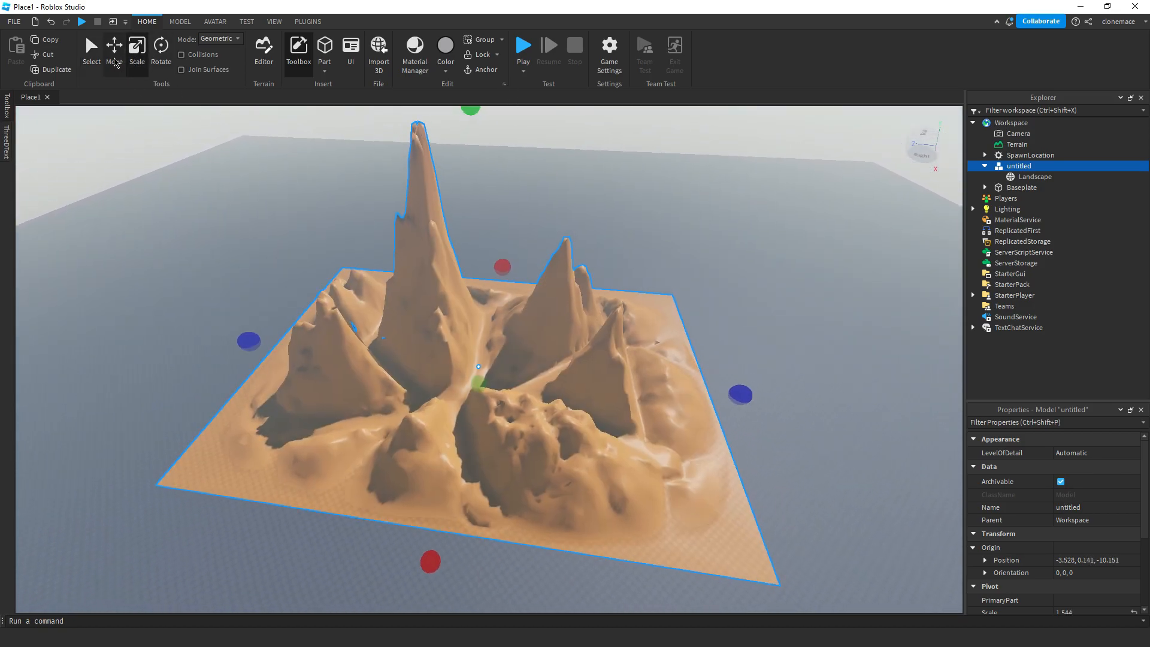
pyautogui.scroll(3, 476, 293)
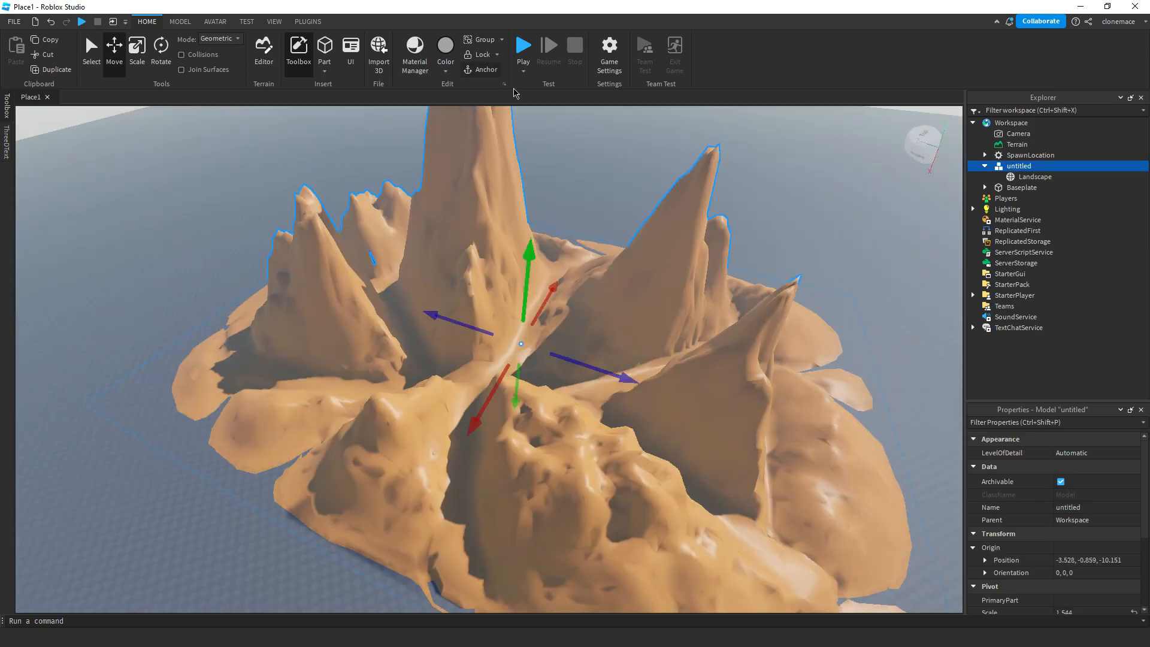
# Start a playtest and walk the character along the valley path between the mountains
pyautogui.click(520, 47)
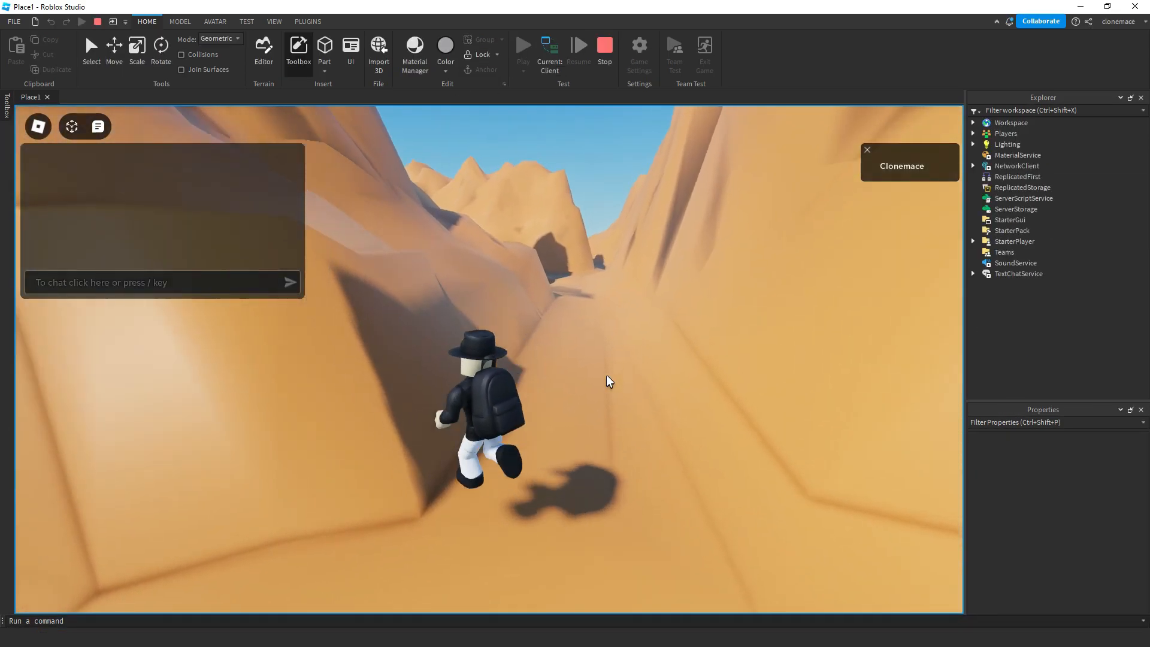
pyautogui.press('w')
pyautogui.moveTo(607, 376); pyautogui.dragTo(587, 413, button='right')
pyautogui.press('d')
pyautogui.press('w')
pyautogui.press('w')
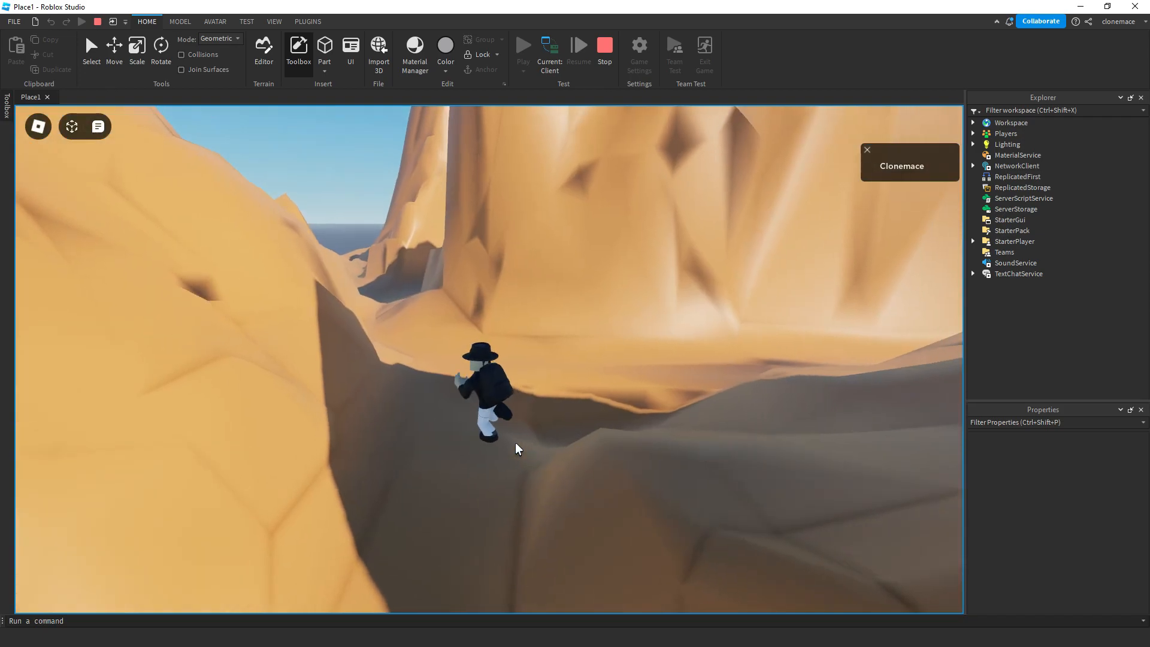
# Explore the rest of the terrain in the playtest by running and jumping over the slopes between the peaks
pyautogui.moveTo(515, 444); pyautogui.dragTo(516, 443, button='right')
pyautogui.press('w')
pyautogui.moveTo(617, 371); pyautogui.dragTo(562, 351, button='right')
pyautogui.press('w')
pyautogui.press('space')
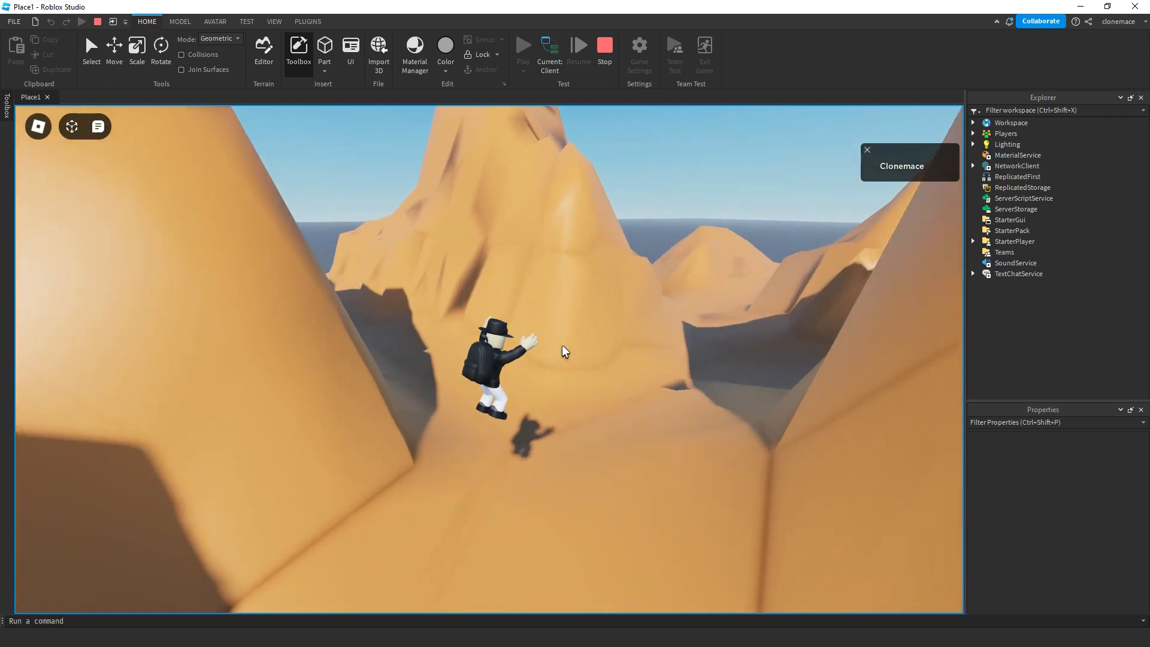
pyautogui.moveTo(456, 368); pyautogui.dragTo(456, 367, button='right')
pyautogui.press('w')
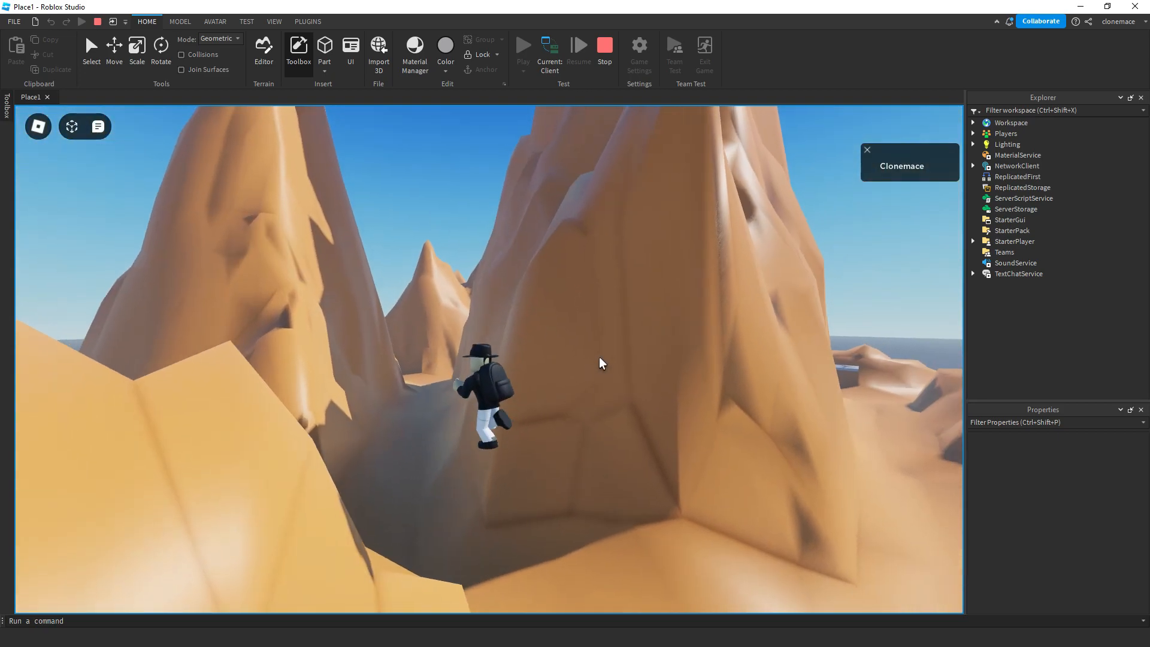
pyautogui.press('s')
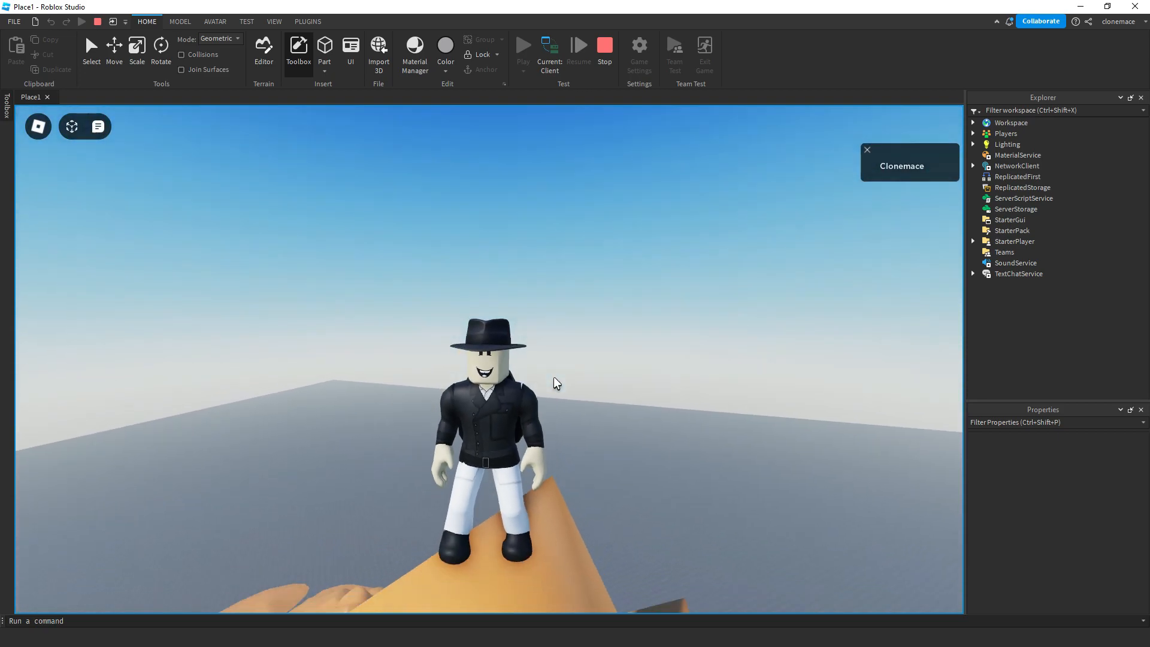